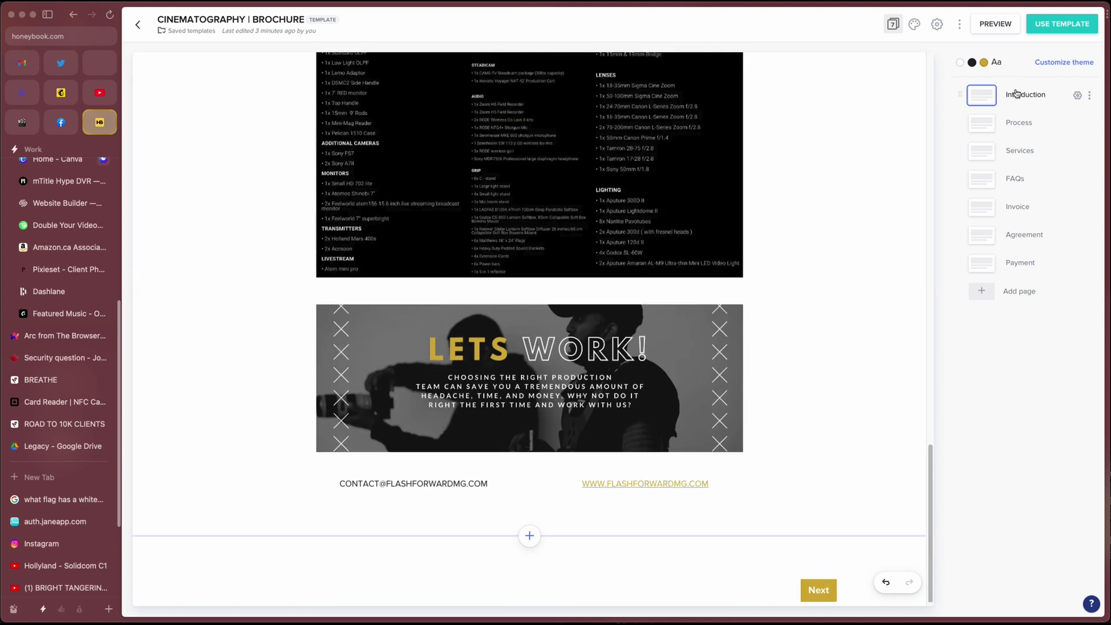
Browse the Cinematography | Brochure template's Process, Services and FAQs pages
click(1019, 122)
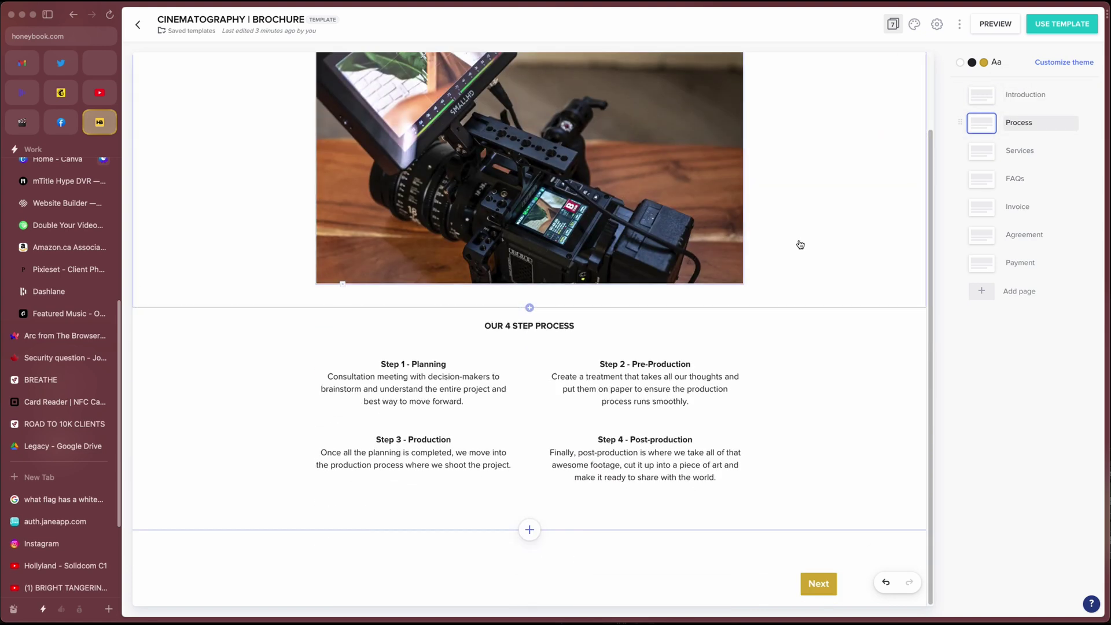
click(981, 150)
scroll(770, 229, down, 5)
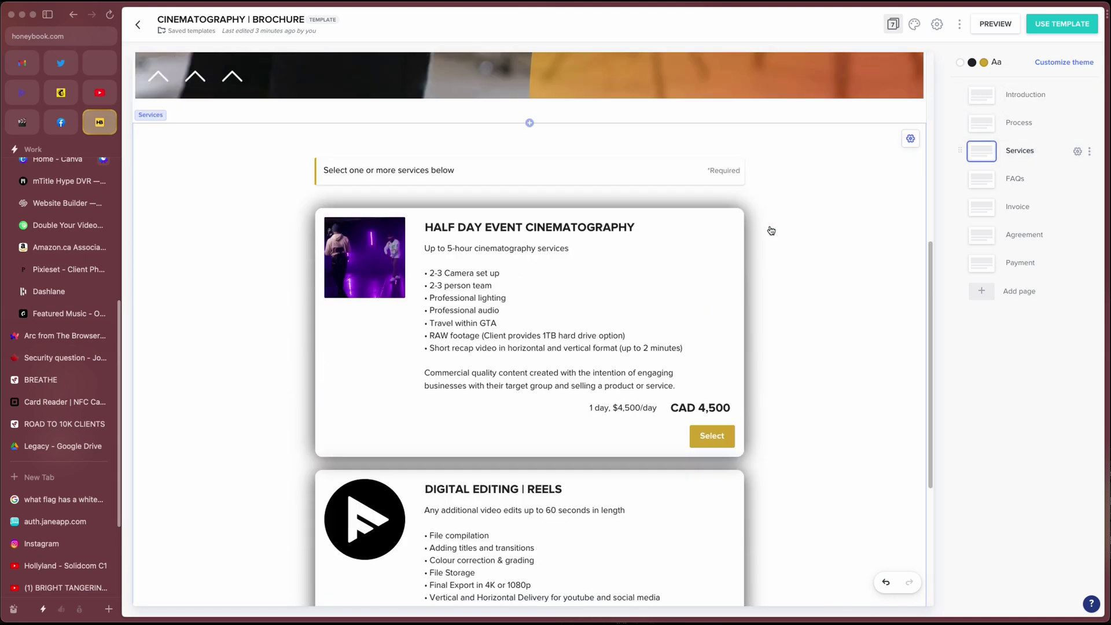
scroll(770, 230, down, 5)
click(983, 178)
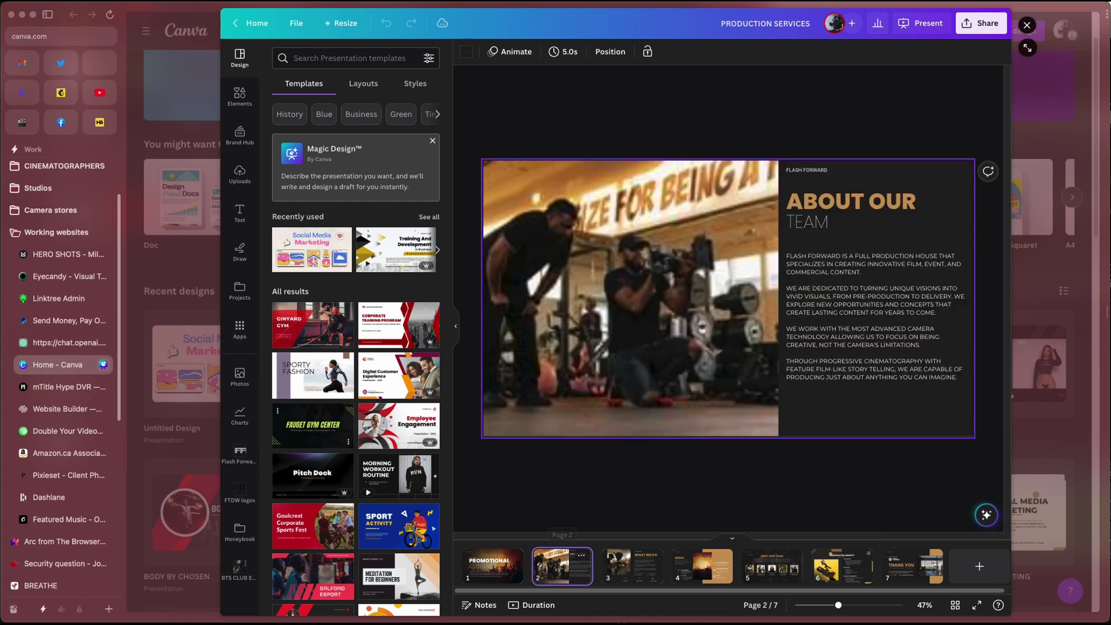
Step through the What We Do, Areas We Will Help and Meet Our Team slides
click(644, 571)
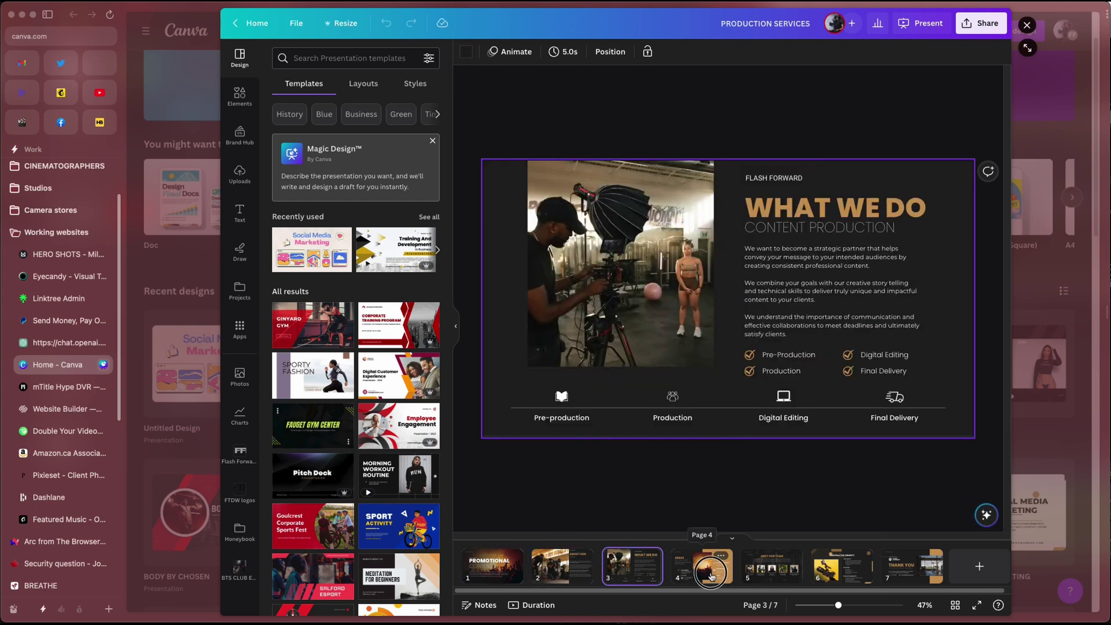
click(711, 576)
click(788, 580)
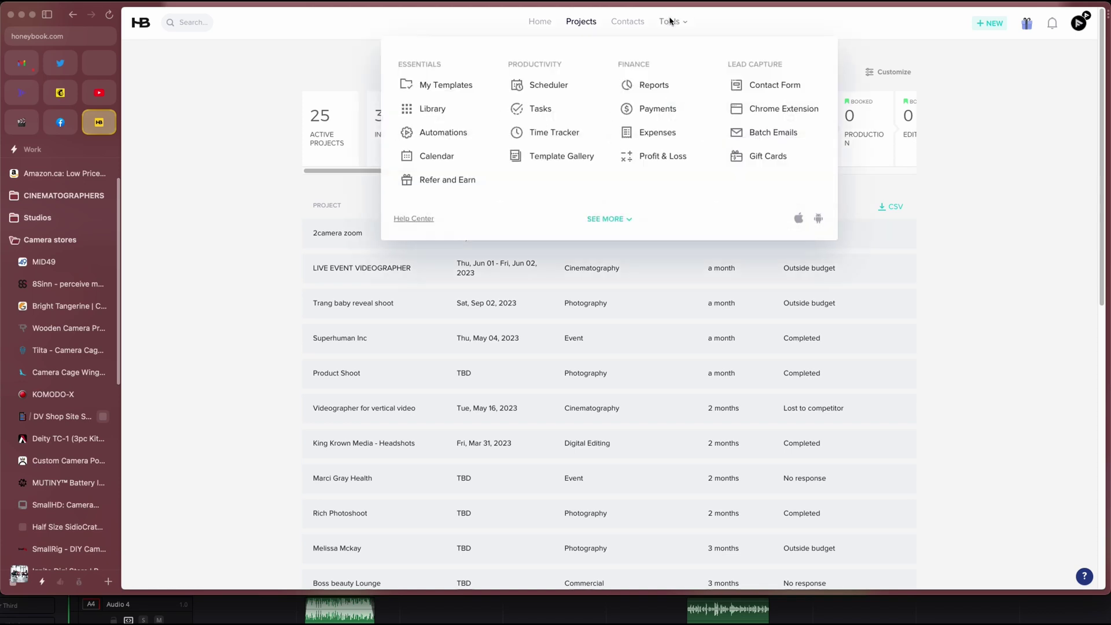
Create a new Proposal template from My Templates
click(440, 86)
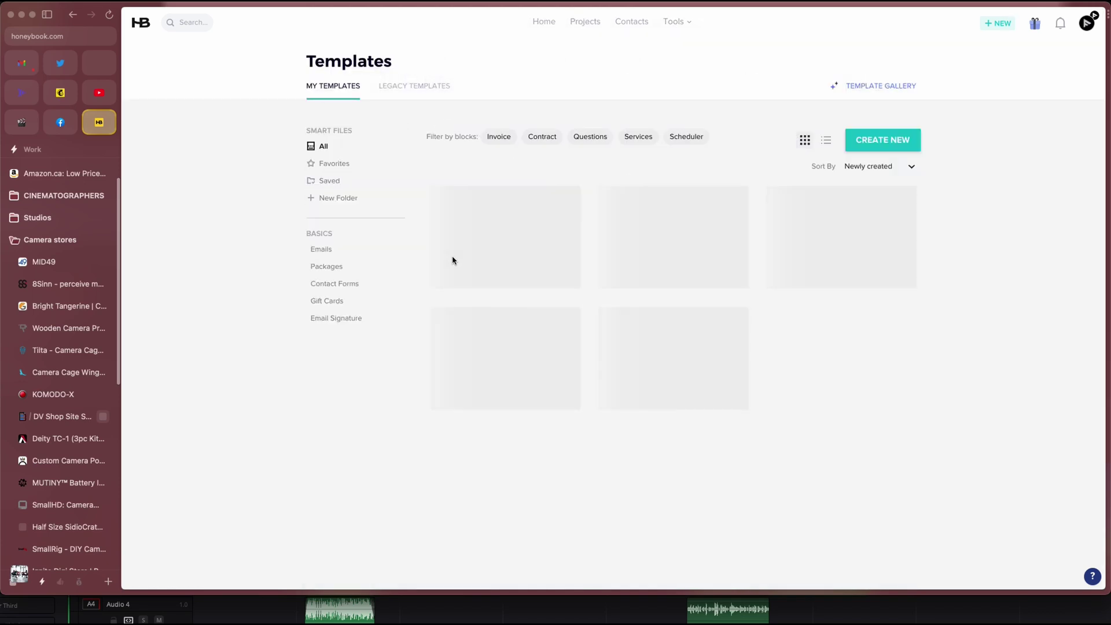
click(894, 148)
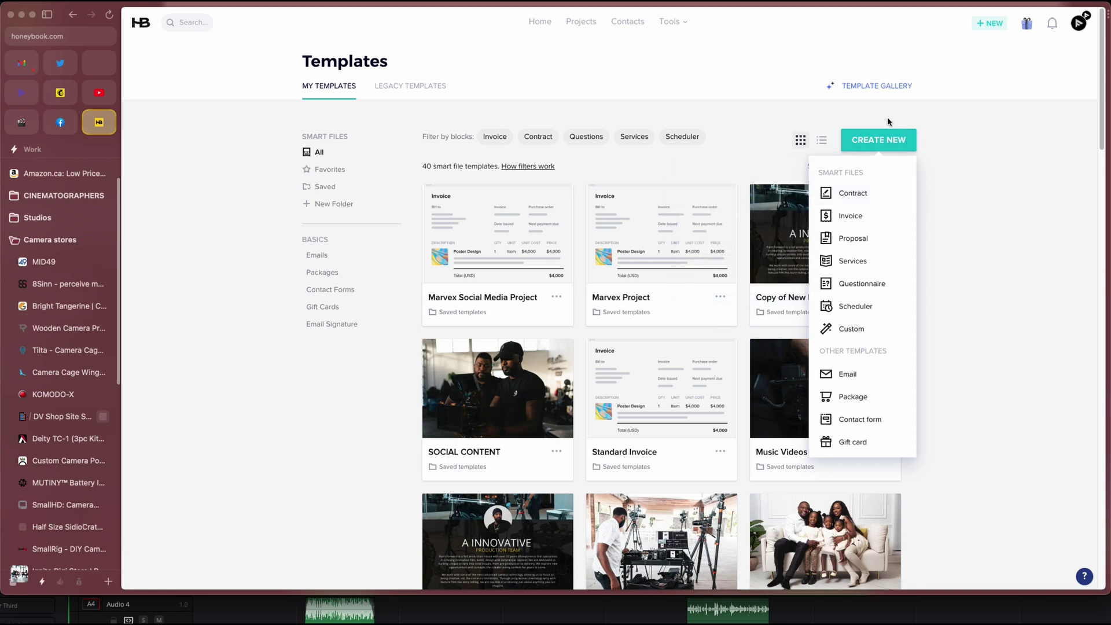
click(852, 239)
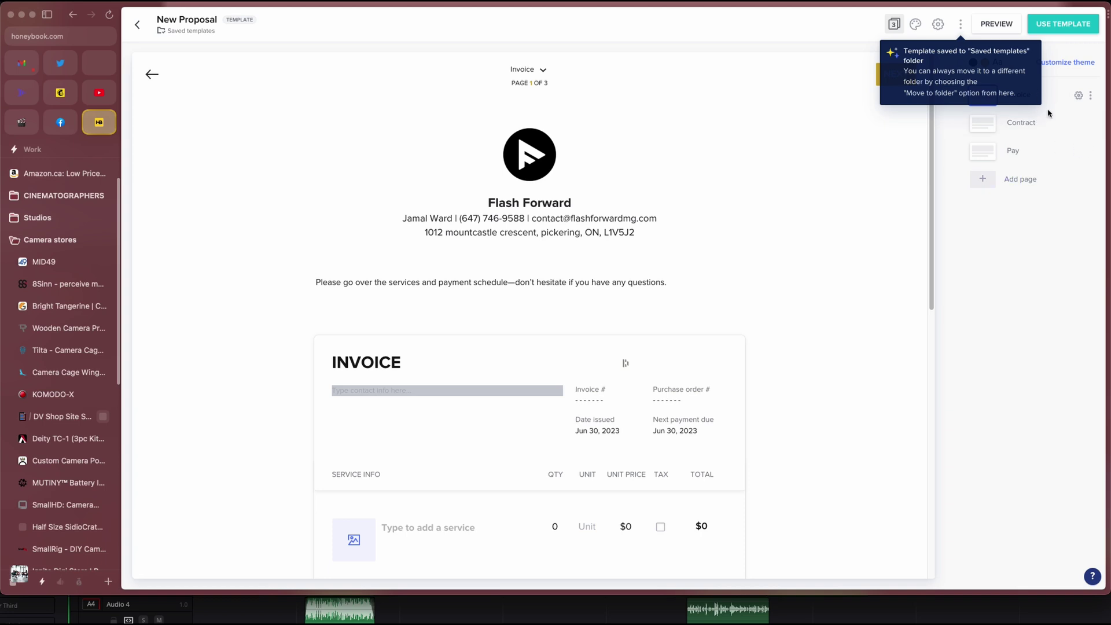
Check the template's extra options, then begin adding a page to the proposal
click(961, 23)
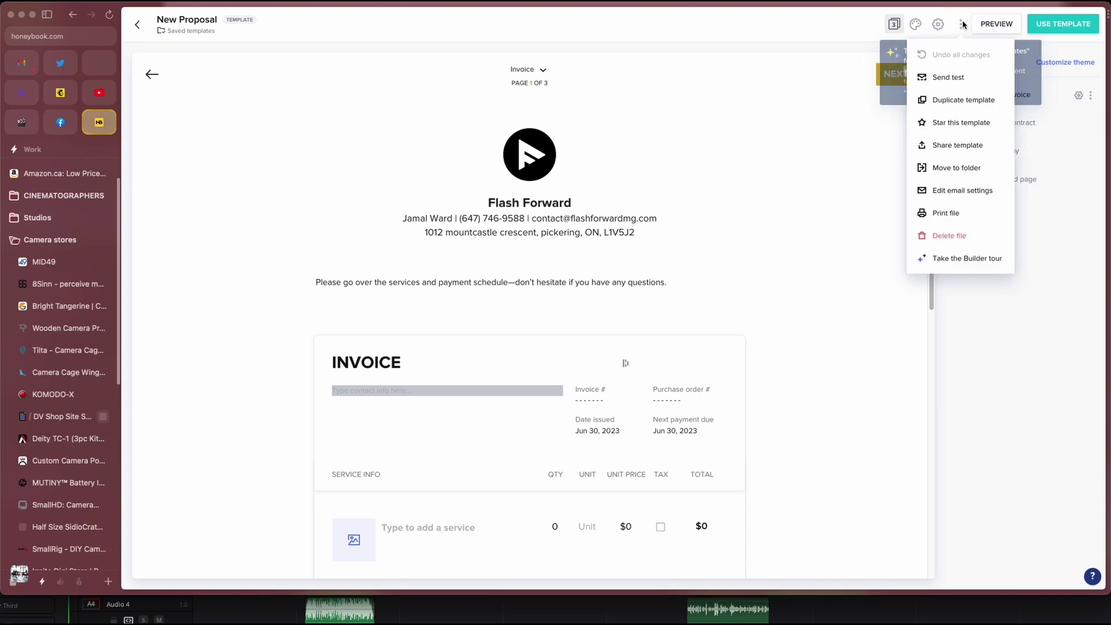
click(997, 305)
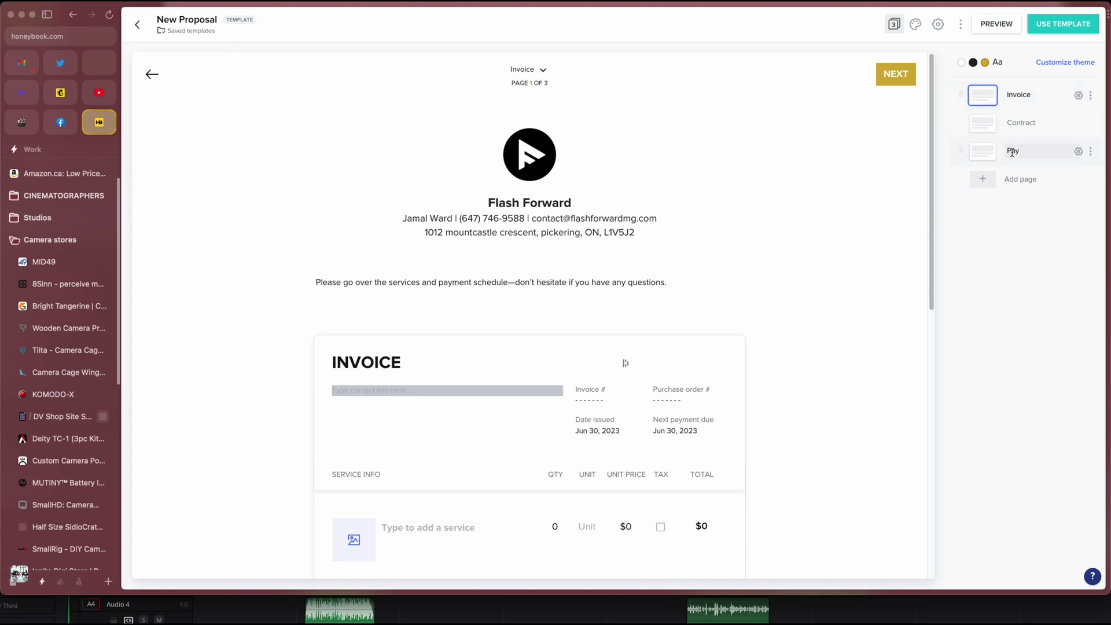
click(982, 187)
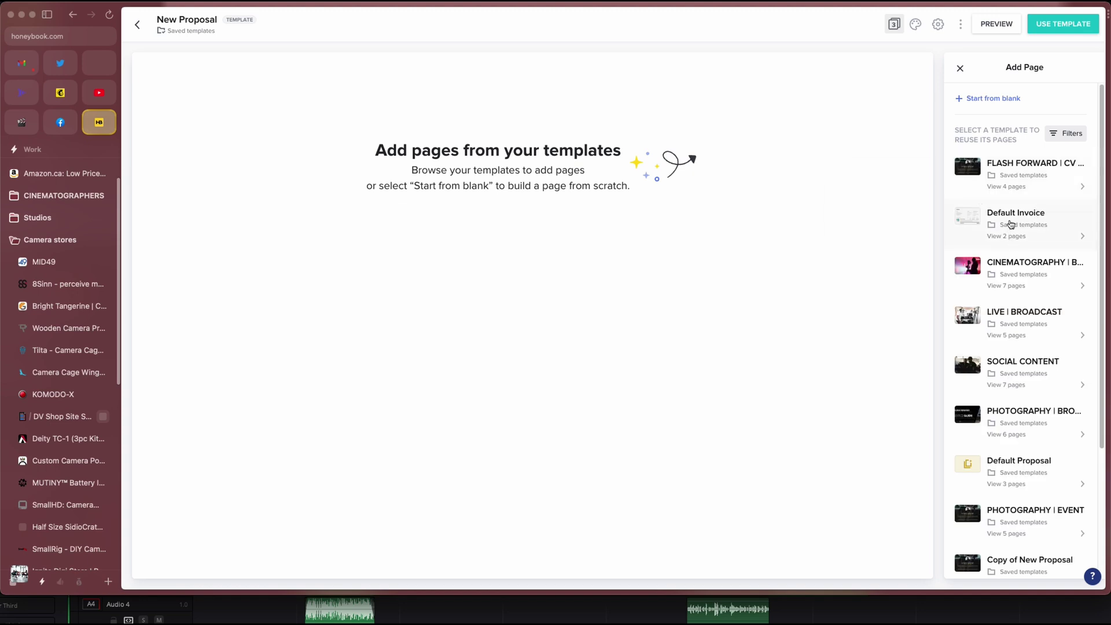
scroll(1012, 220, down, 3)
scroll(1018, 191, up, 3)
scroll(1016, 464, down, 3)
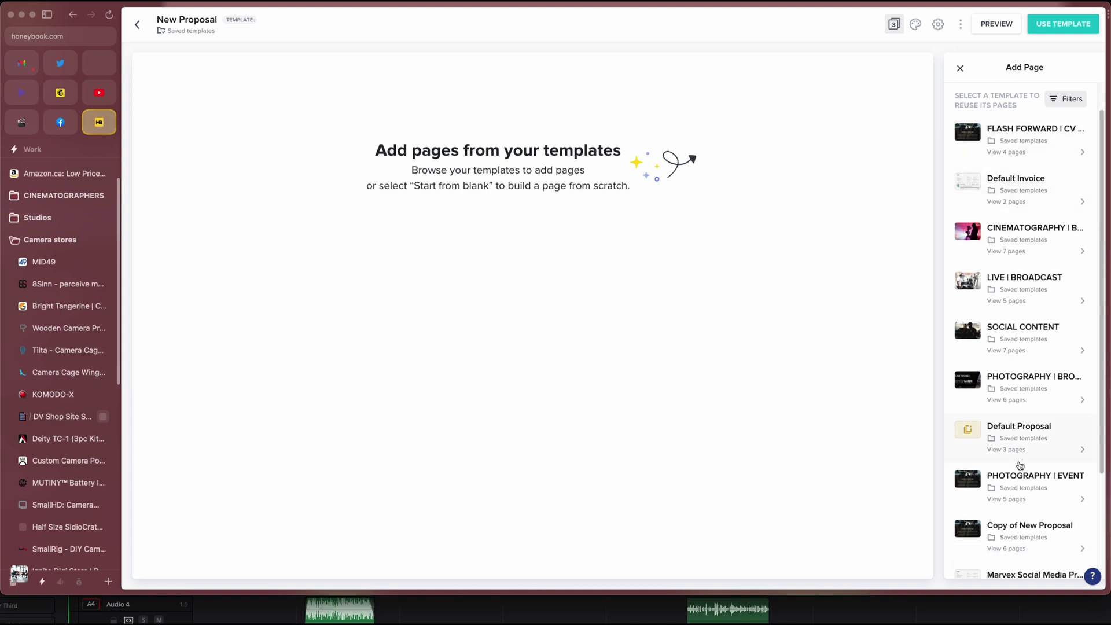
scroll(1020, 465, up, 3)
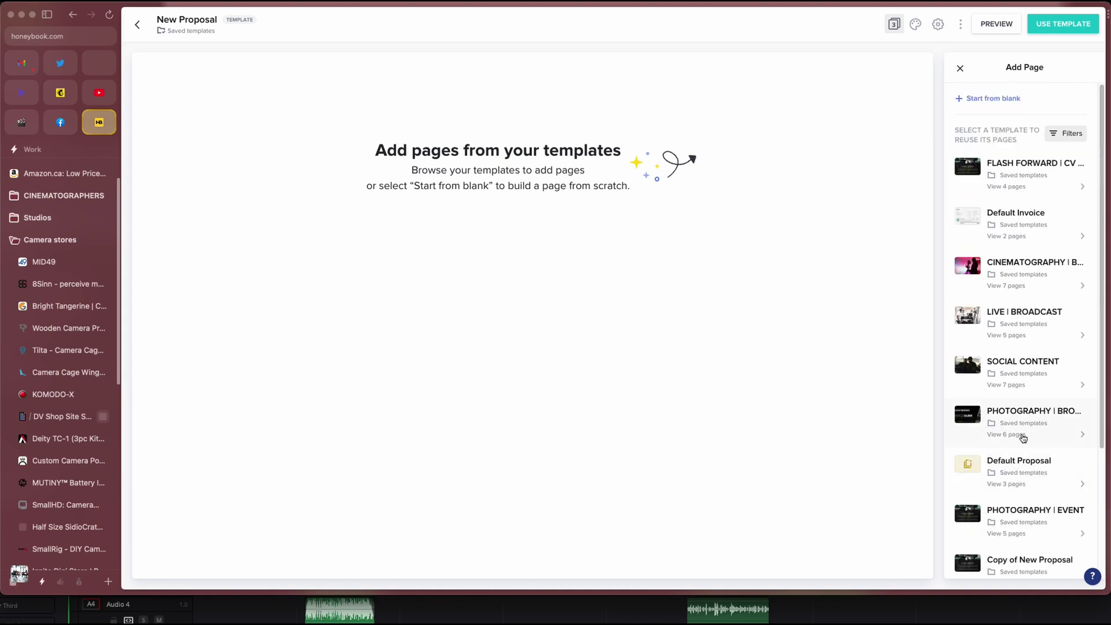
Add a blank page, move it to the top, and name it Introduction
click(998, 99)
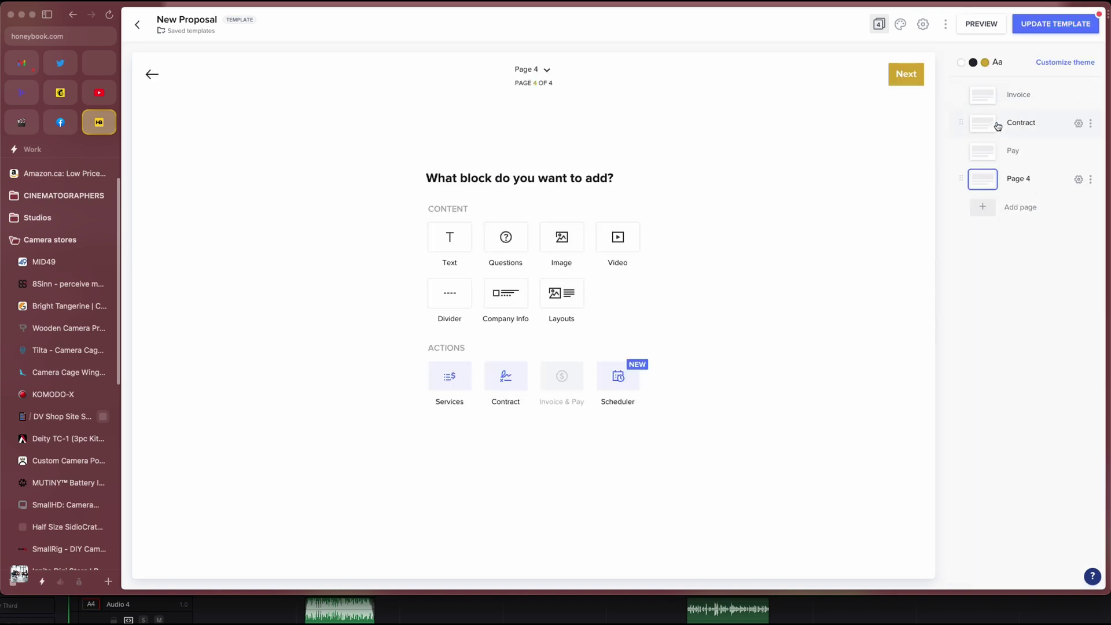
drag(964, 183, 962, 95)
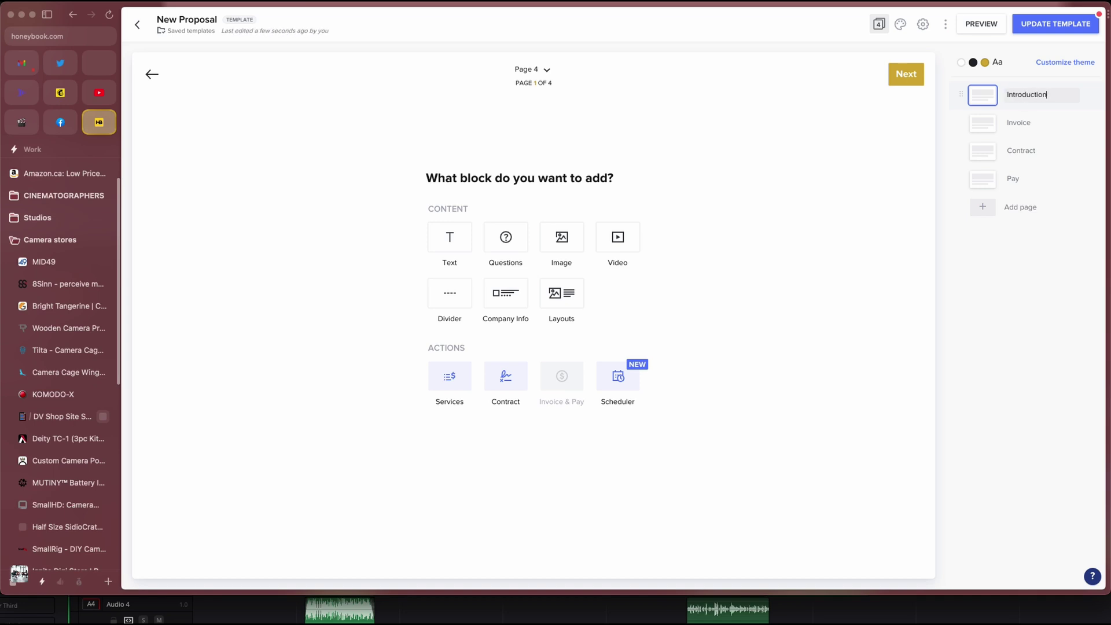
key(Return)
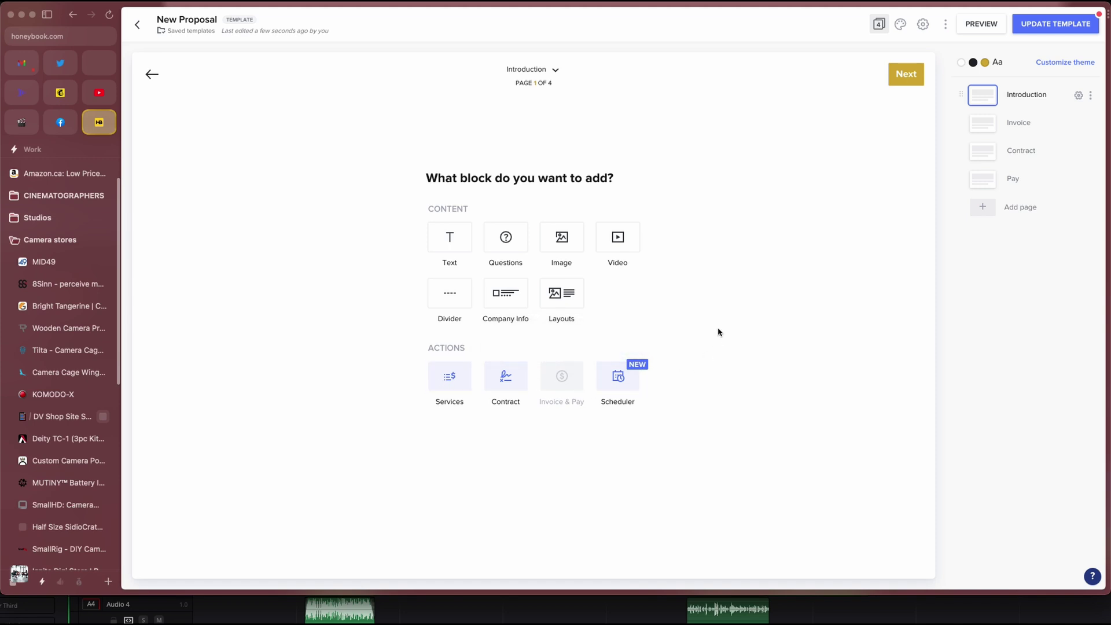
Add an Image block with the library photo of two men at a cinema camera
click(561, 246)
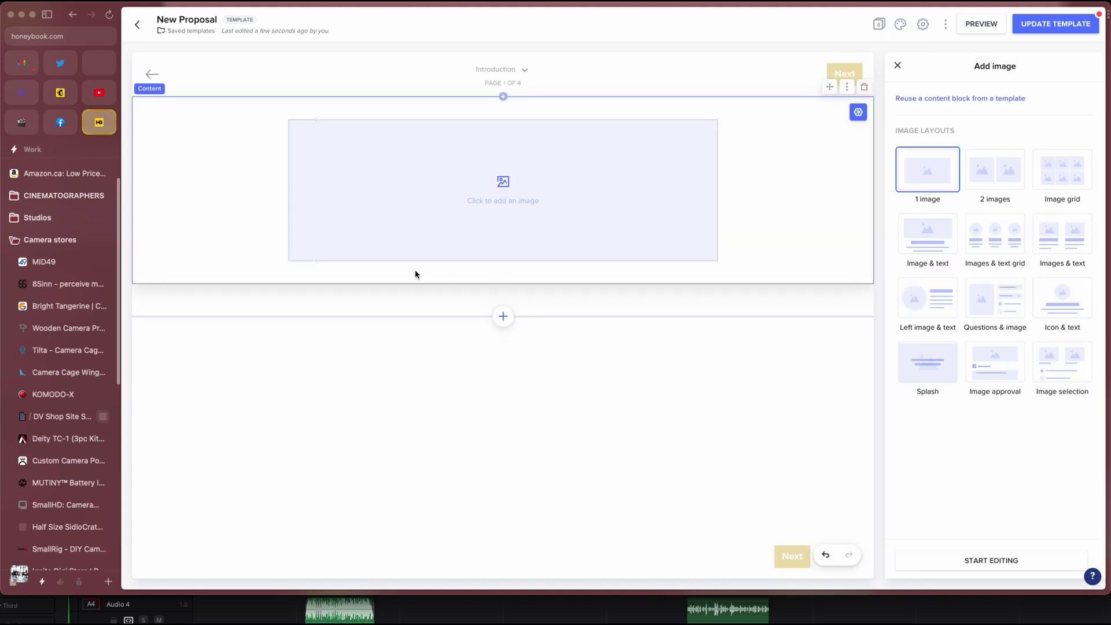
click(497, 189)
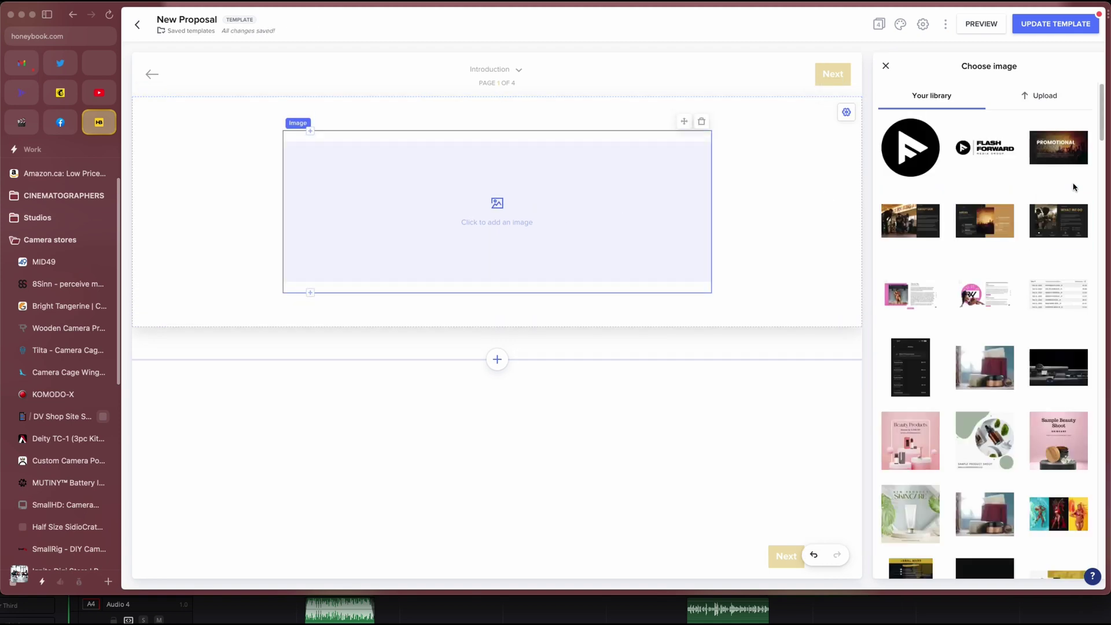
scroll(972, 248, down, 5)
scroll(968, 299, down, 3)
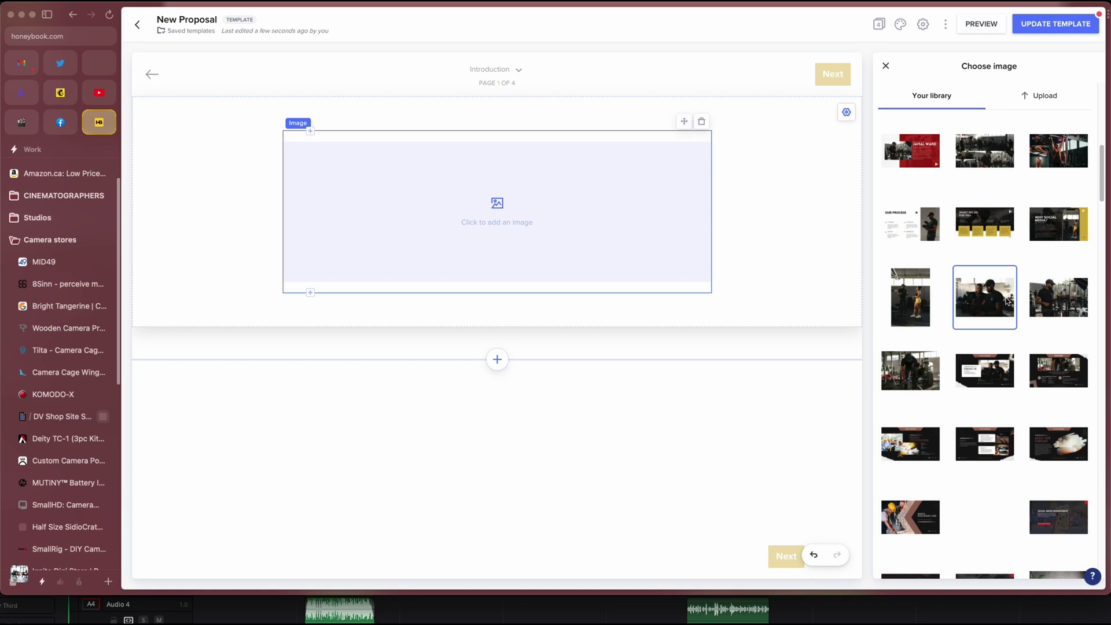
click(974, 301)
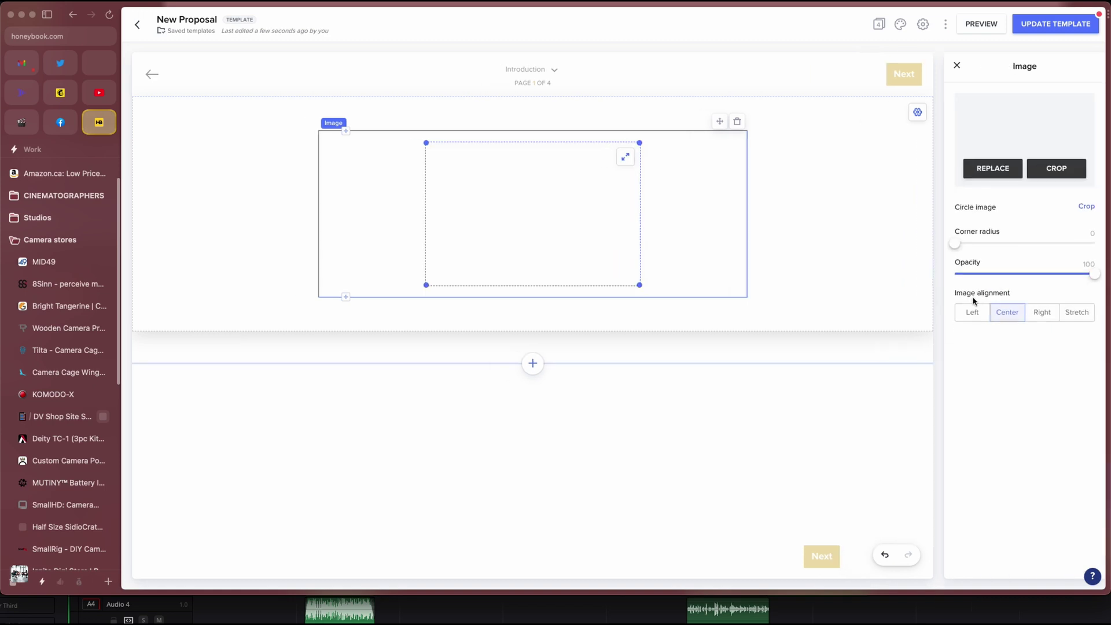
Stretch the photo across the full page width and start cropping it
click(626, 160)
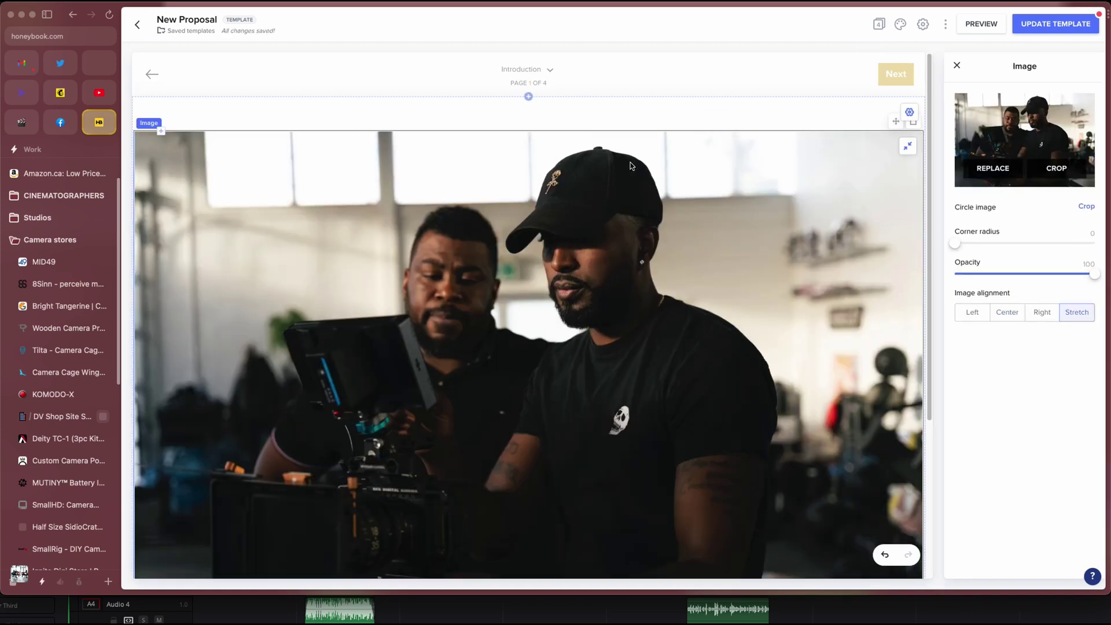
scroll(768, 282, down, 5)
scroll(768, 284, up, 4)
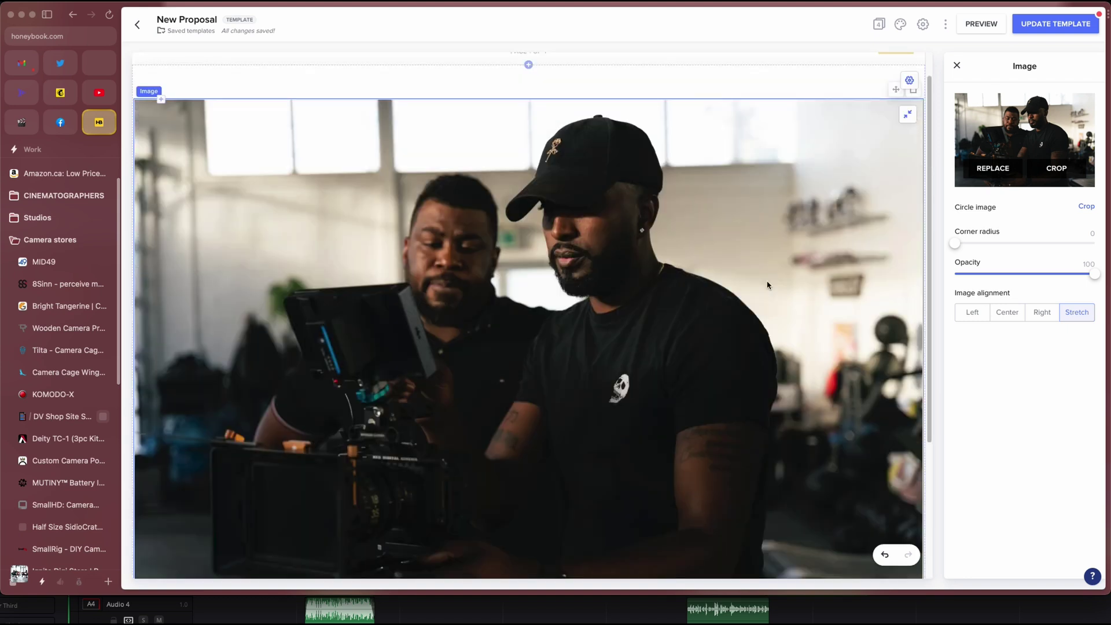
scroll(768, 285, down, 2)
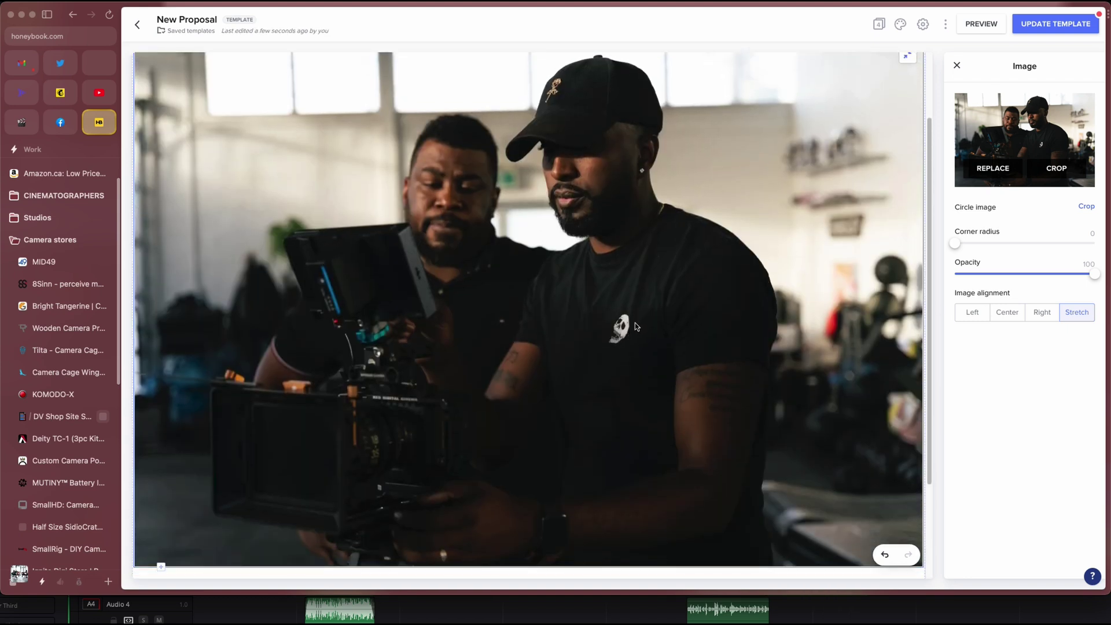
scroll(671, 277, up, 3)
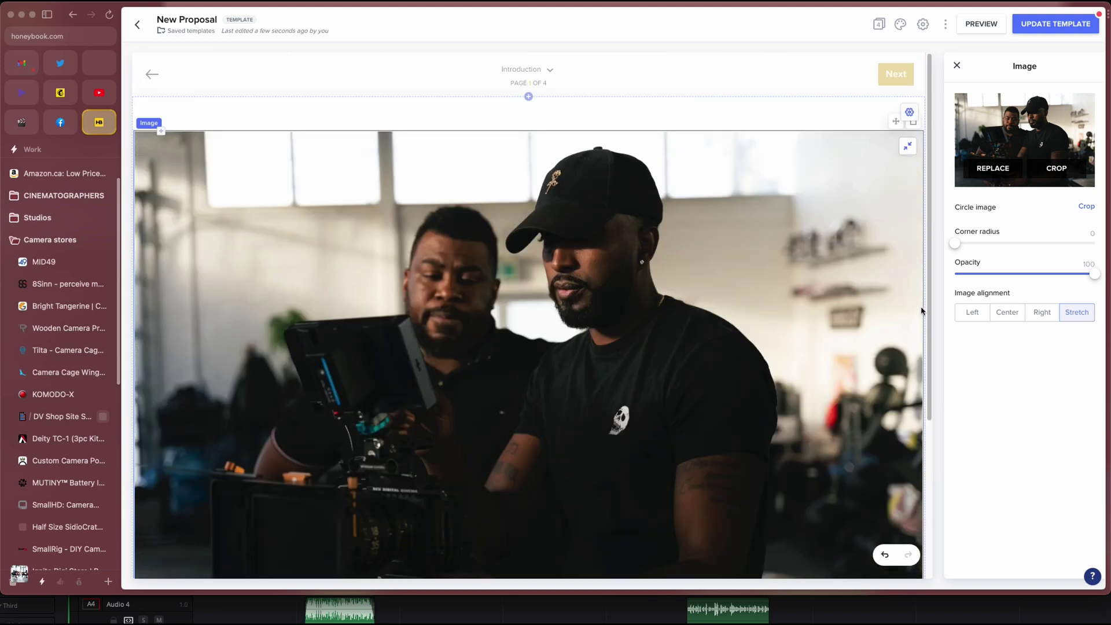
click(1055, 168)
Free-crop the photo's top and bottom into a wider, shorter banner and apply
click(807, 213)
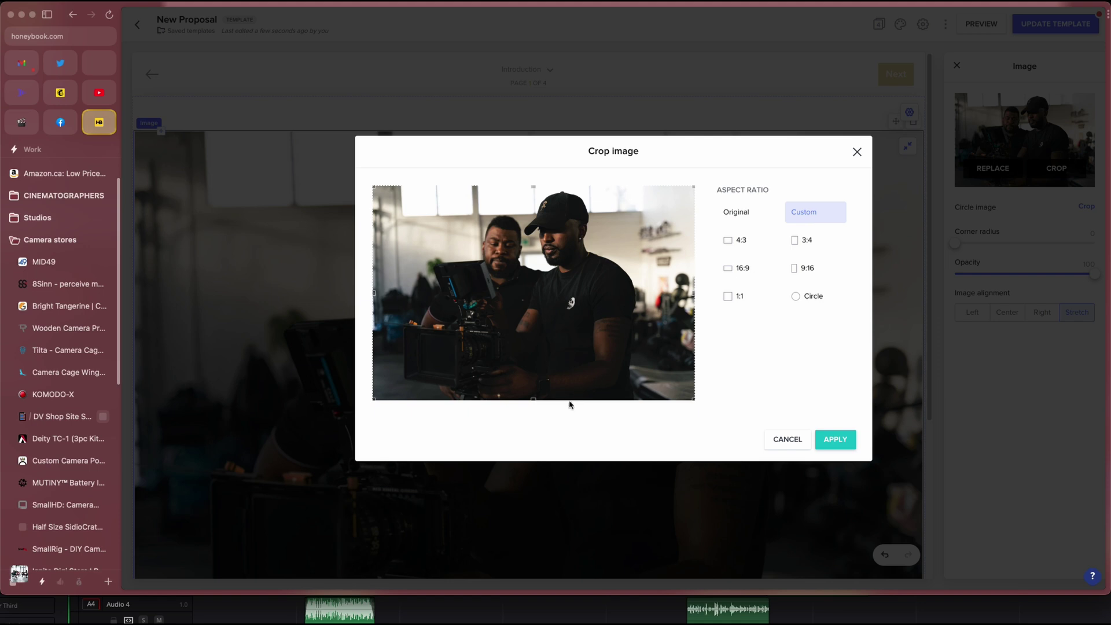
drag(532, 399, 533, 393)
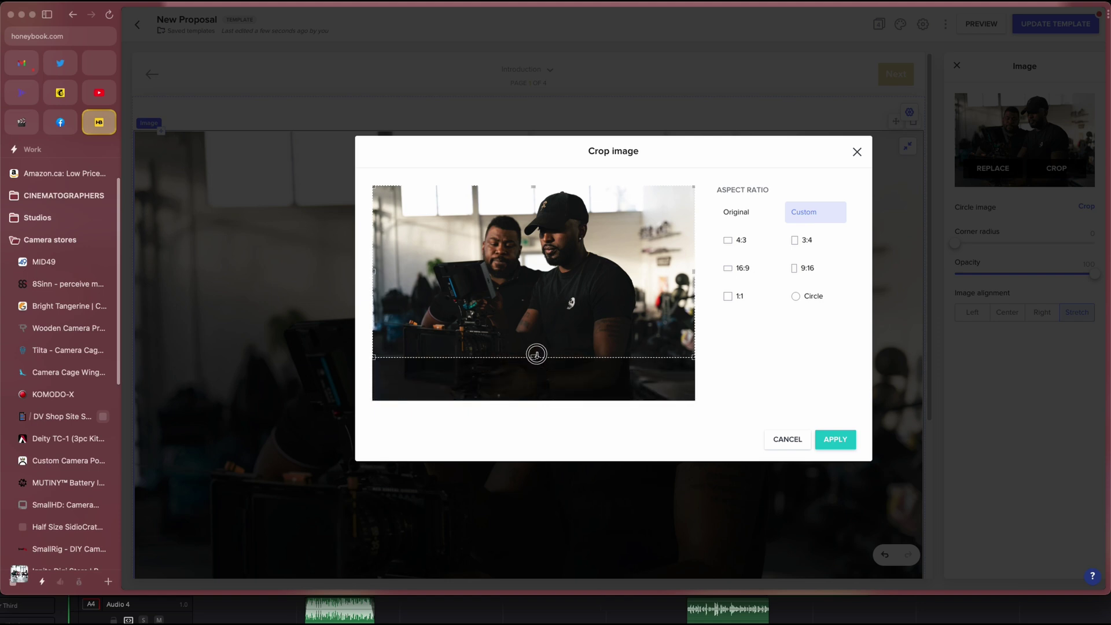
drag(536, 354, 532, 350)
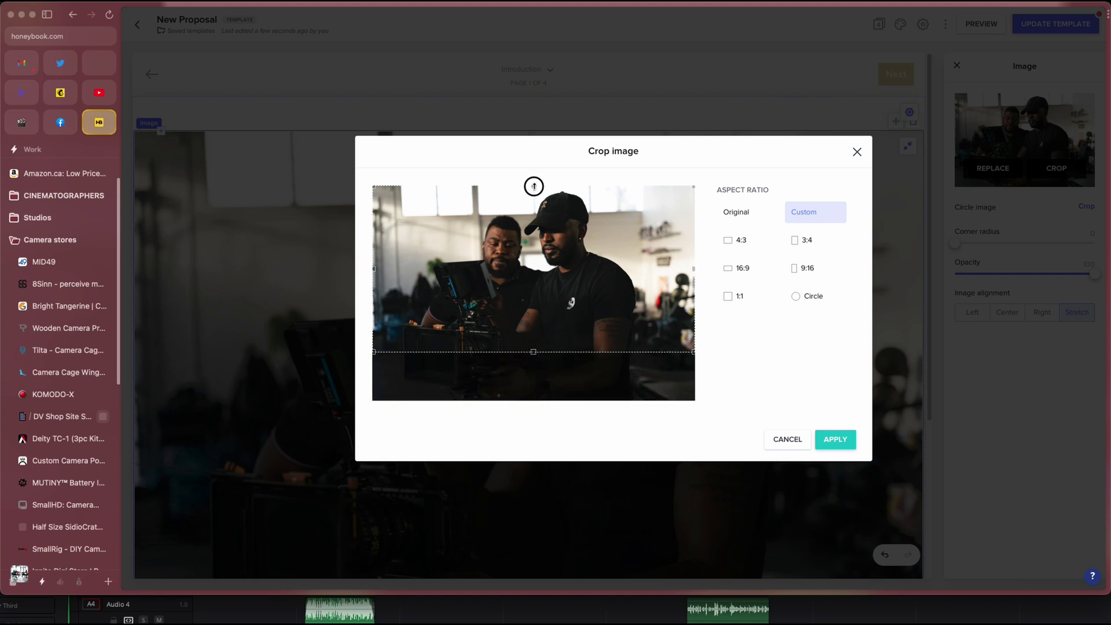
drag(533, 186, 533, 205)
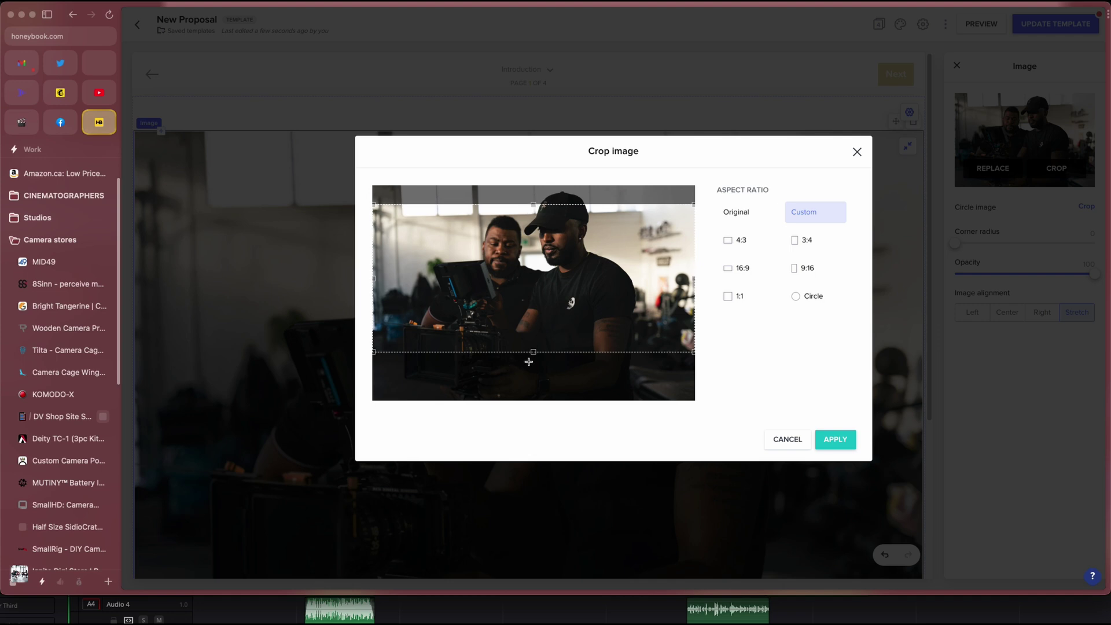
drag(533, 350, 533, 339)
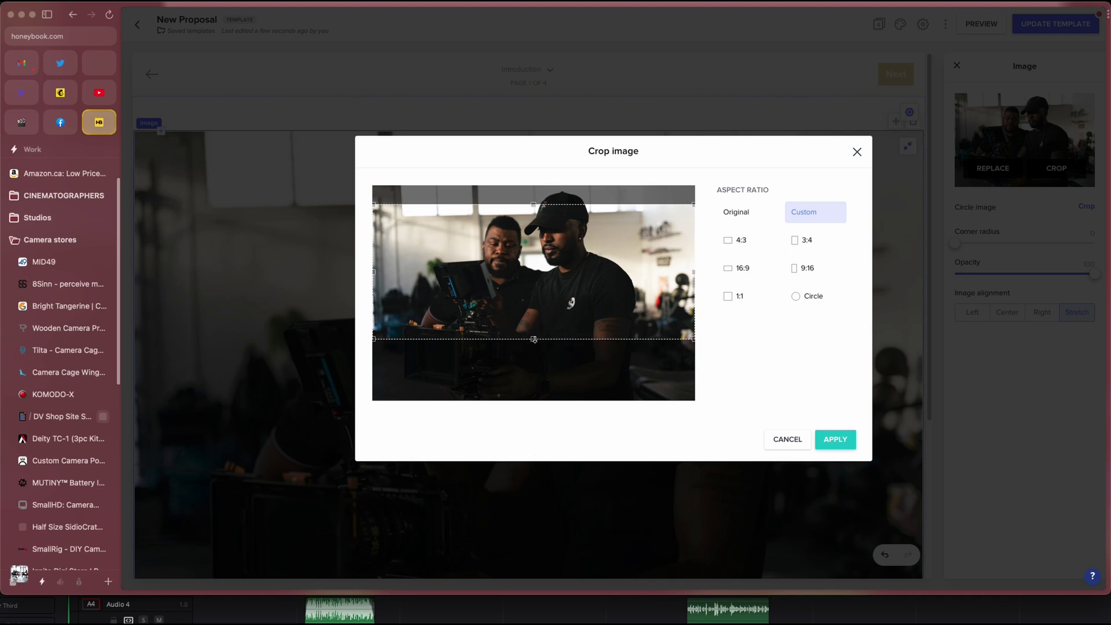
click(833, 437)
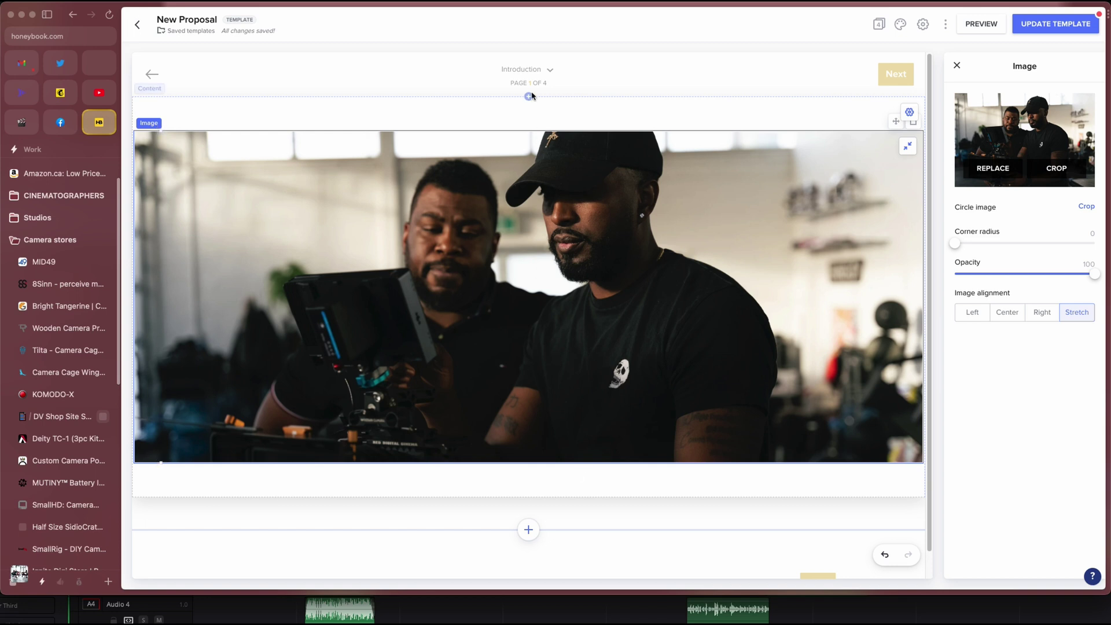
Insert a text element above the photo reading WELCOME TO FLASH FORWARD MEDIA GROUP
click(498, 129)
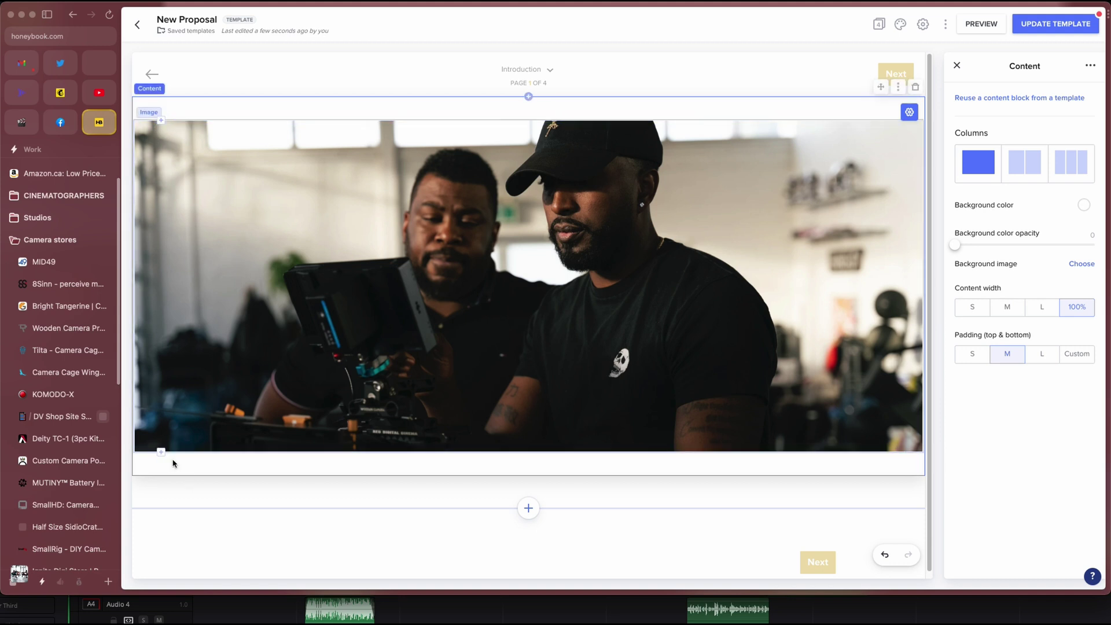
click(162, 123)
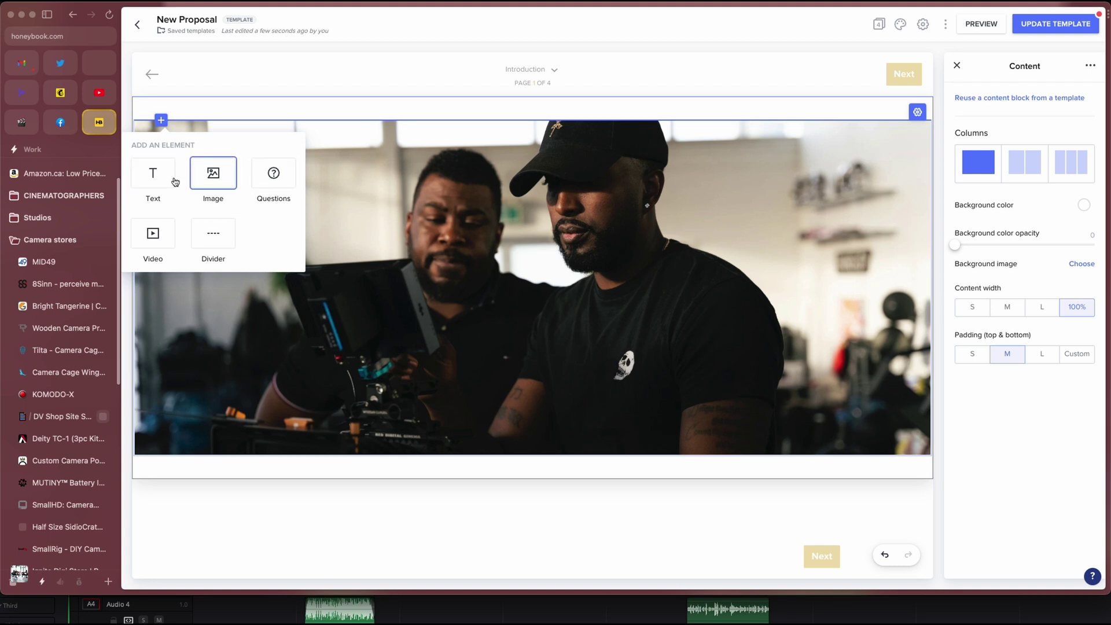
click(149, 180)
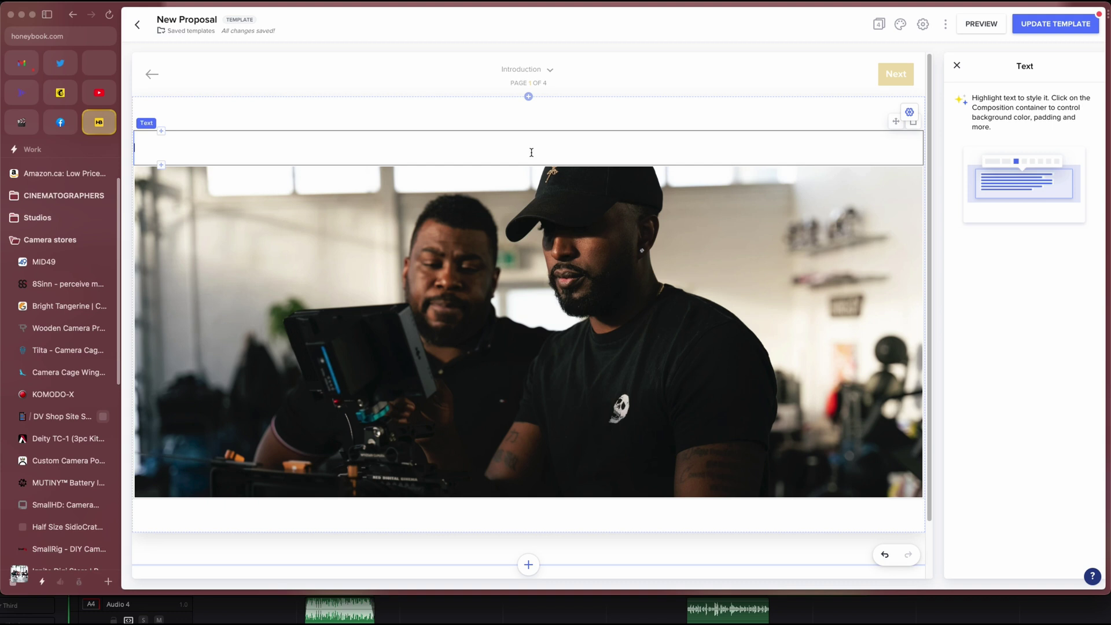
text(WEL)
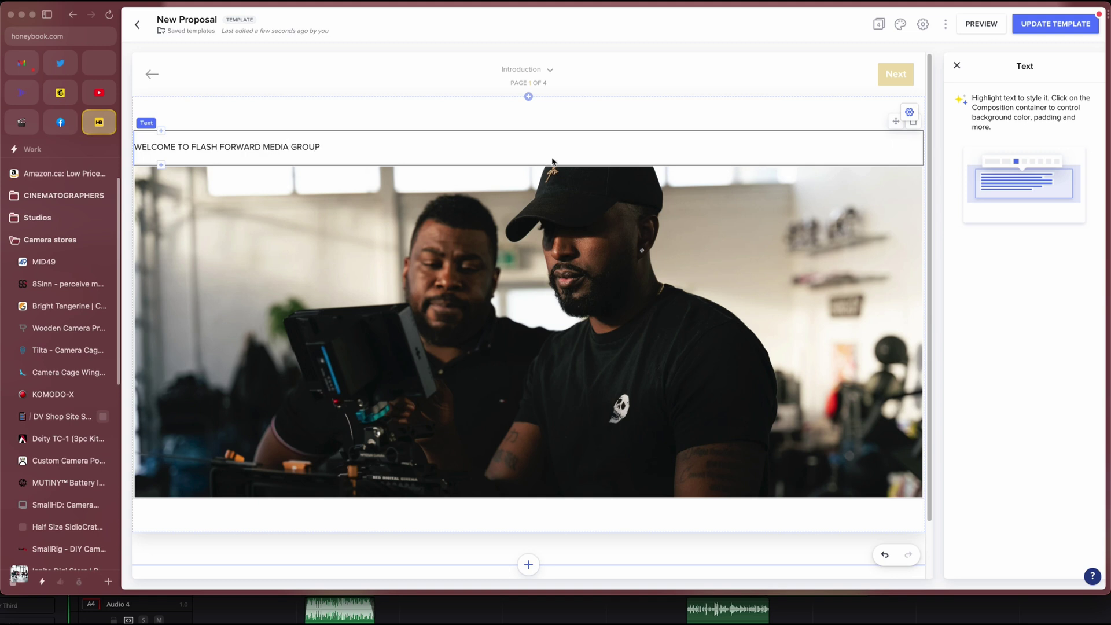
drag(320, 149, 123, 155)
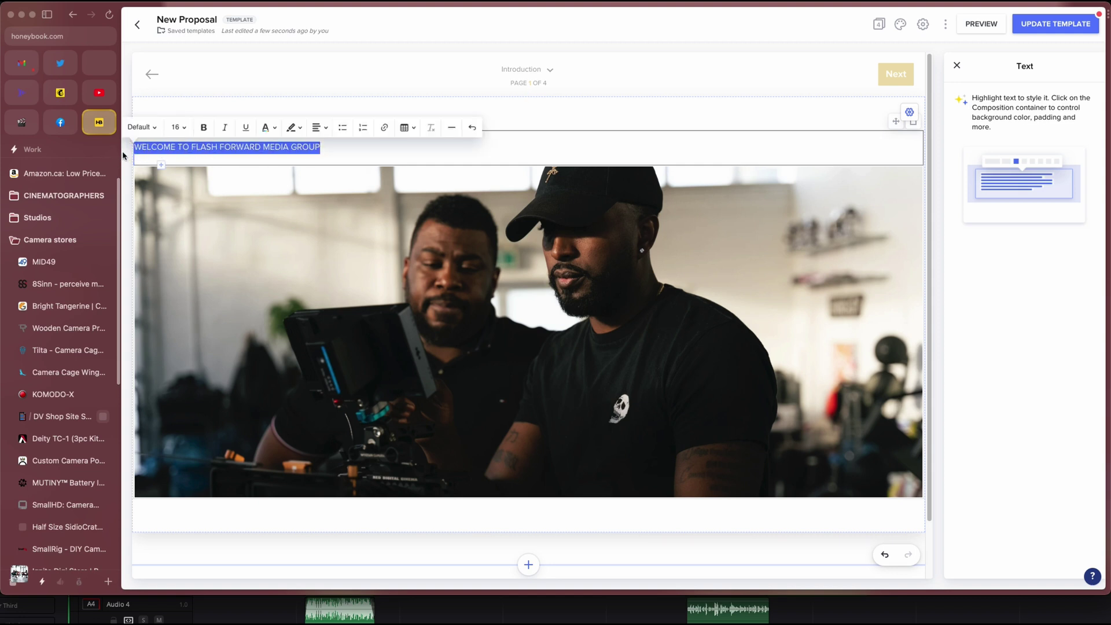
Make the welcome heading centred, bold and Huge (size 36)
click(326, 128)
click(337, 146)
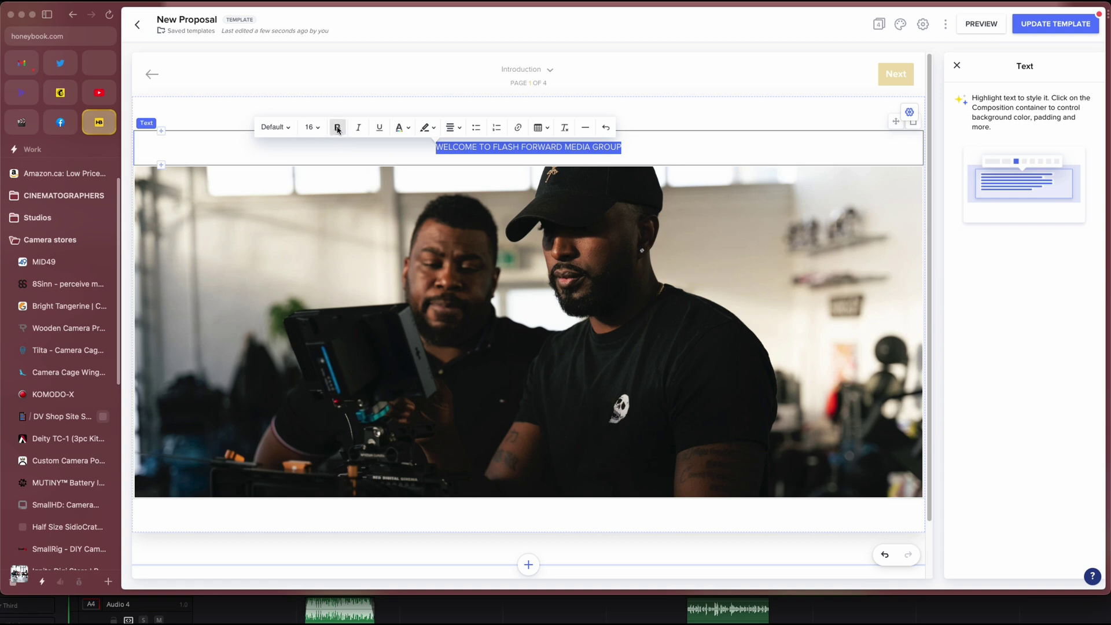
click(334, 128)
click(307, 127)
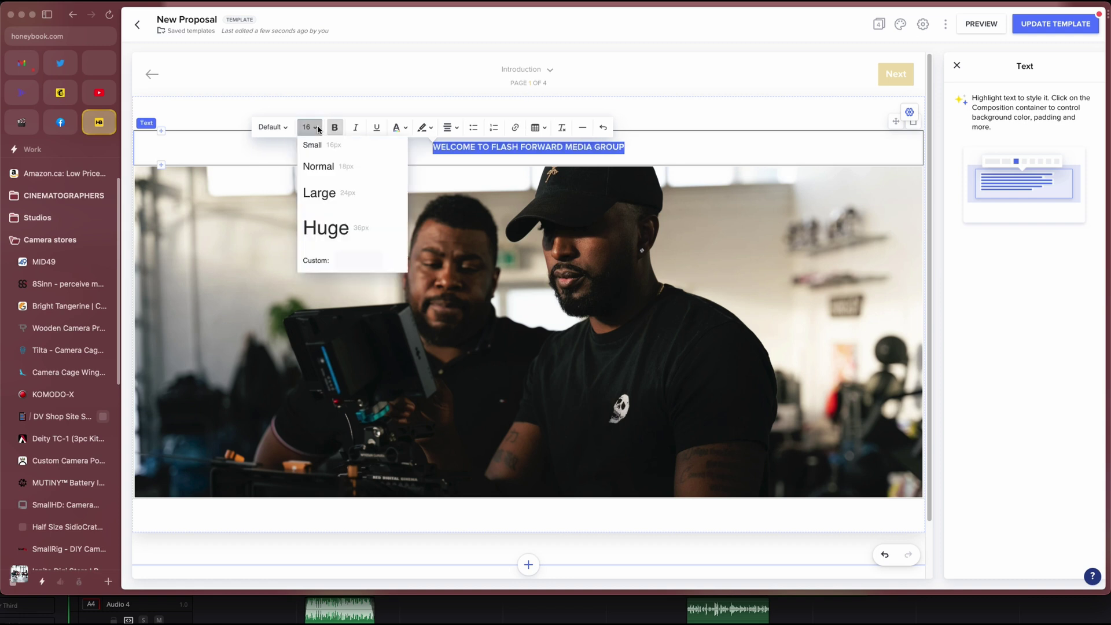
click(340, 228)
click(842, 177)
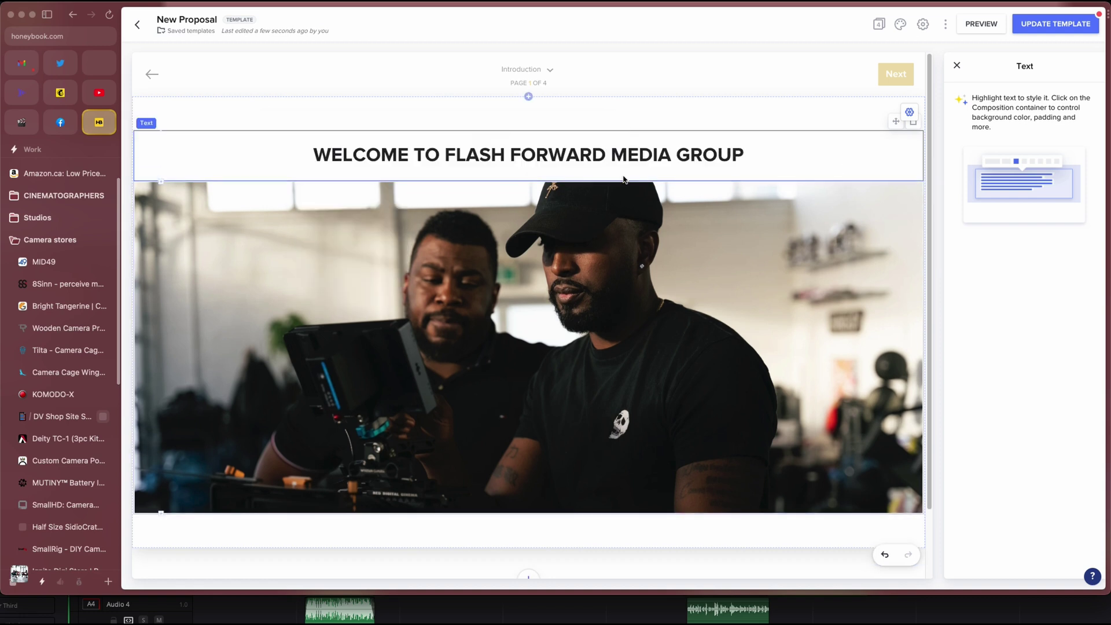
Reselect the heading and browse the font families without changing the font
double_click(618, 153)
double_click(412, 155)
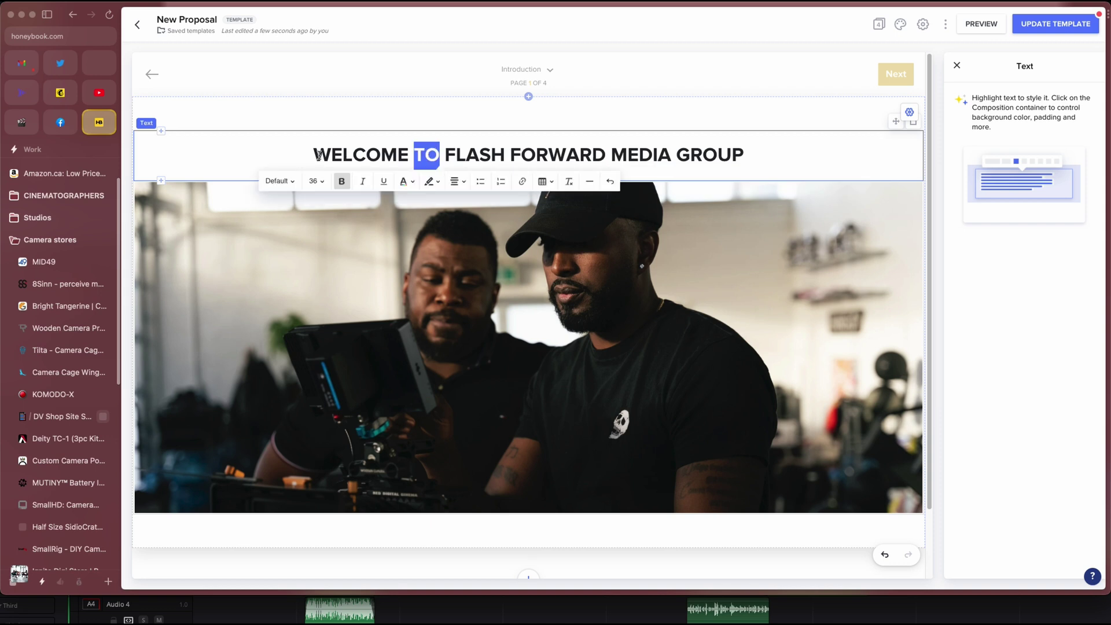
drag(318, 155, 747, 155)
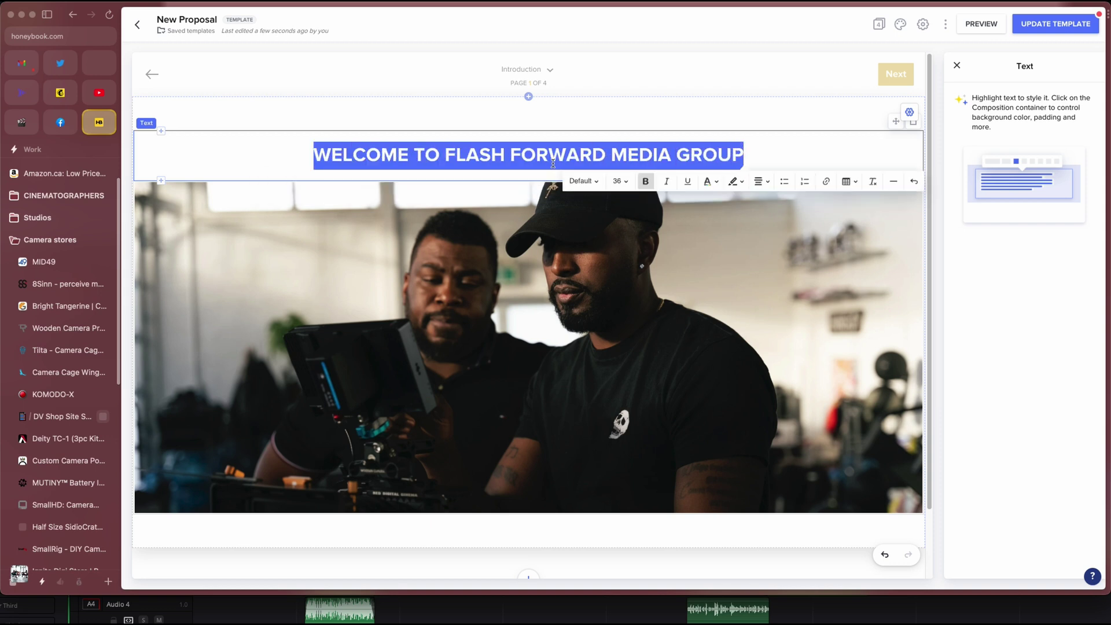
click(583, 181)
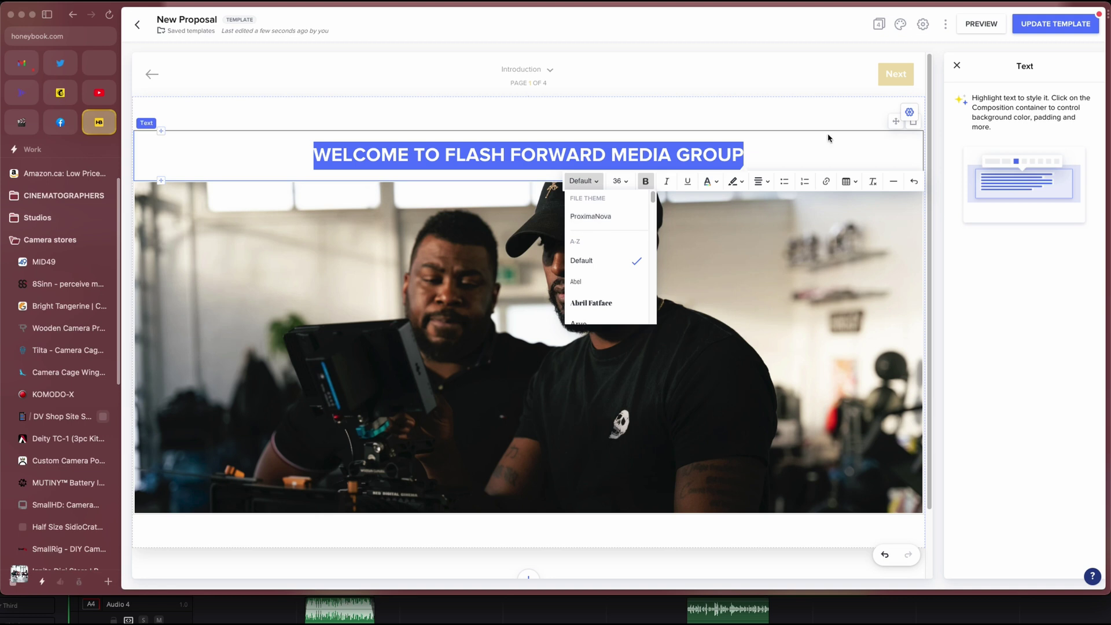
click(813, 153)
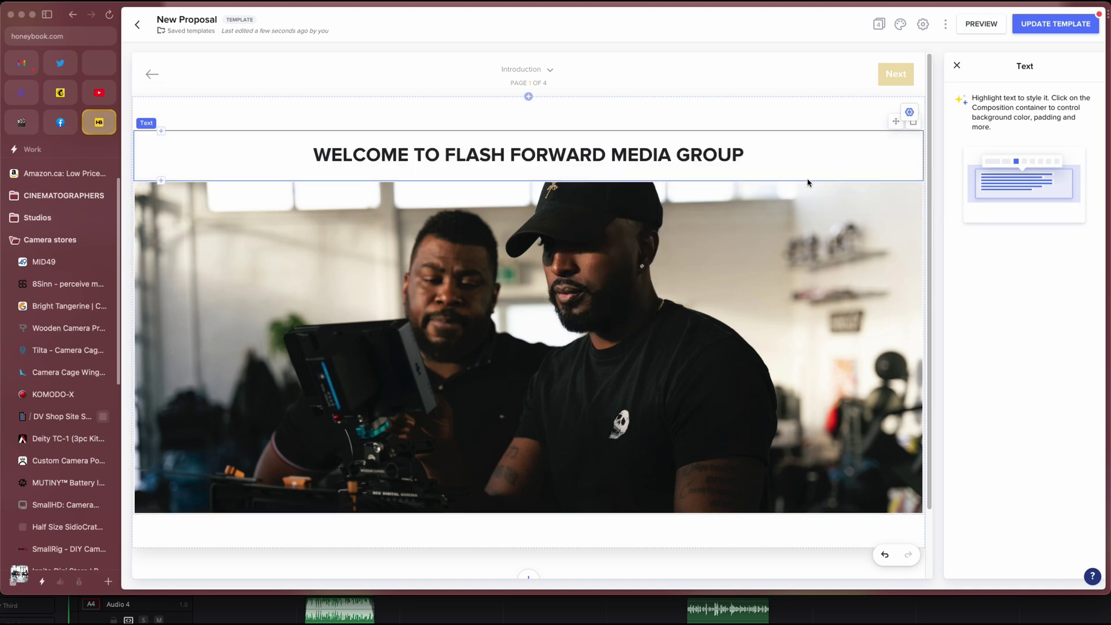
scroll(582, 278, down, 2)
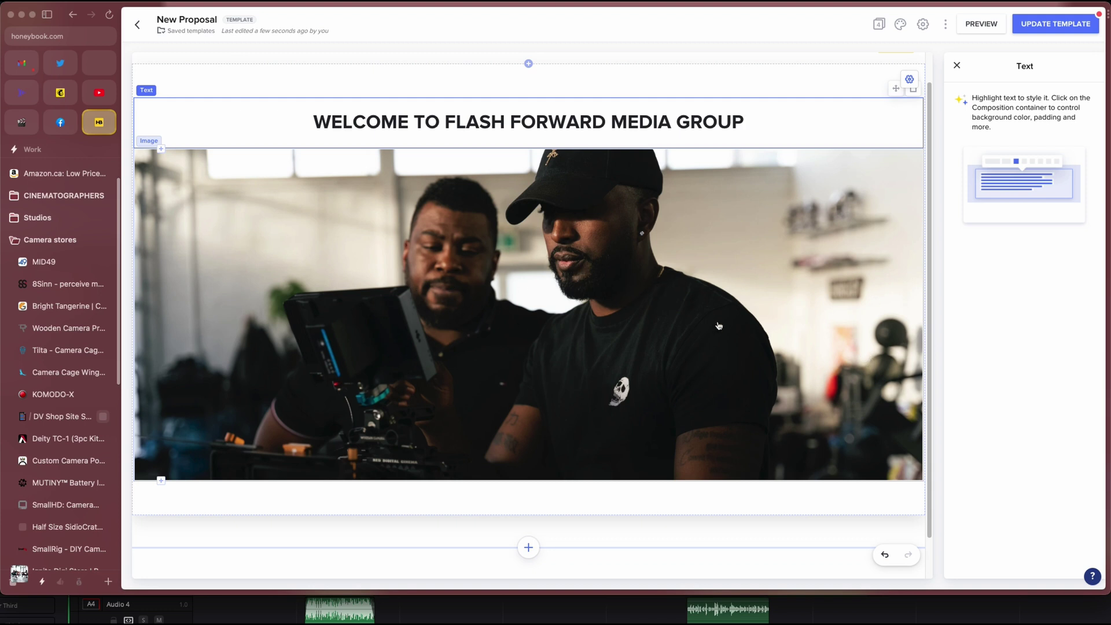
scroll(664, 454, down, 2)
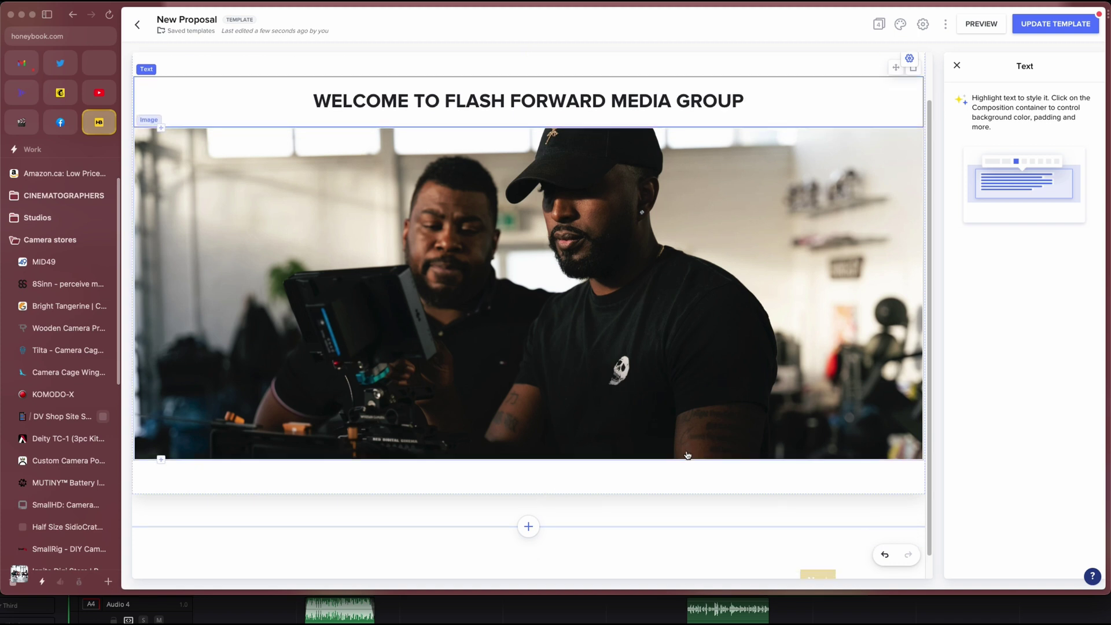
Change the navigation button label from Next to 'See some of our work'
click(818, 556)
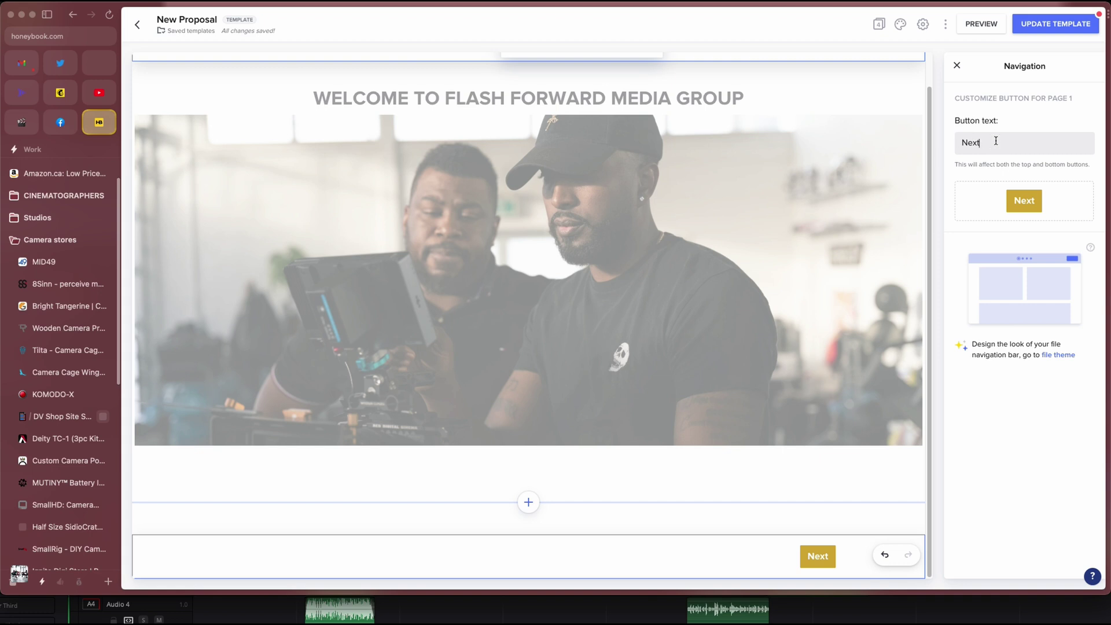
double_click(943, 143)
text(Learn More)
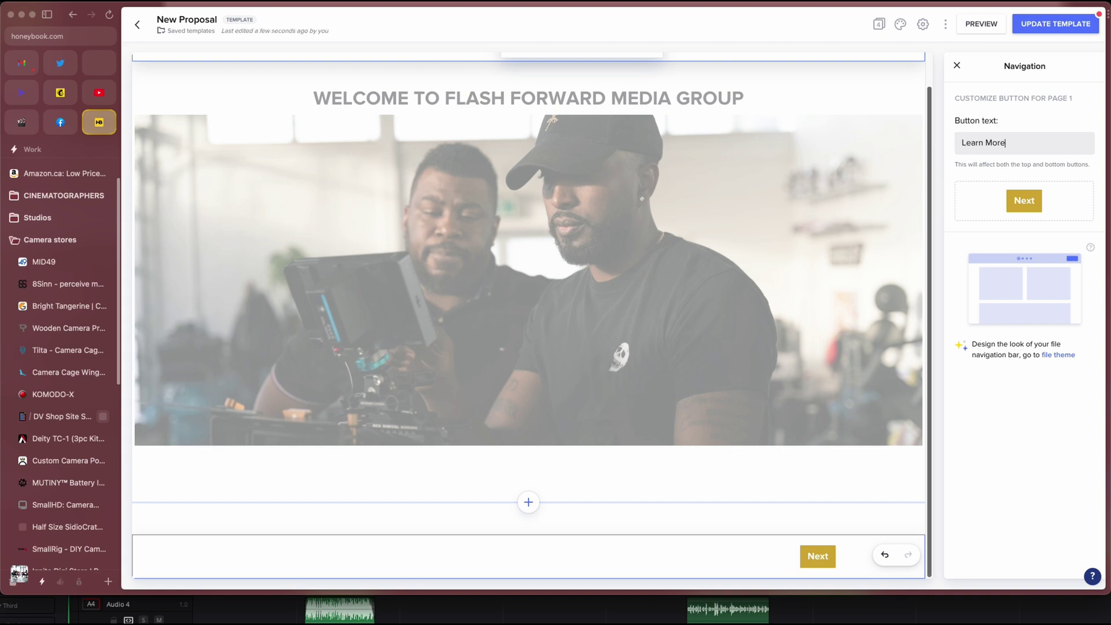
triple_click(968, 145)
text(See some of our work)
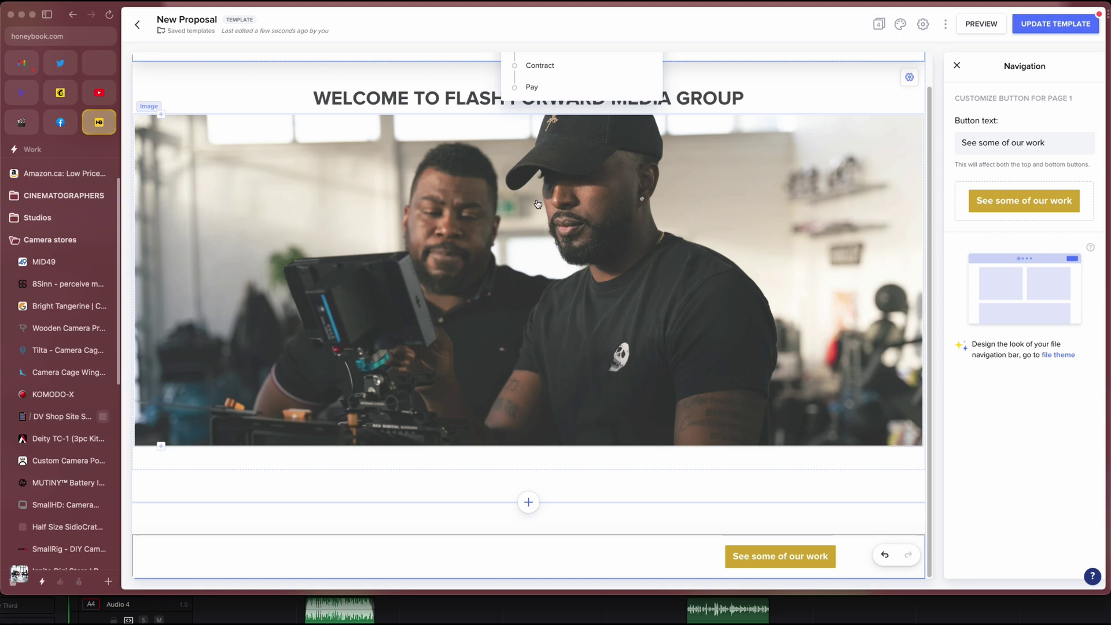
click(538, 204)
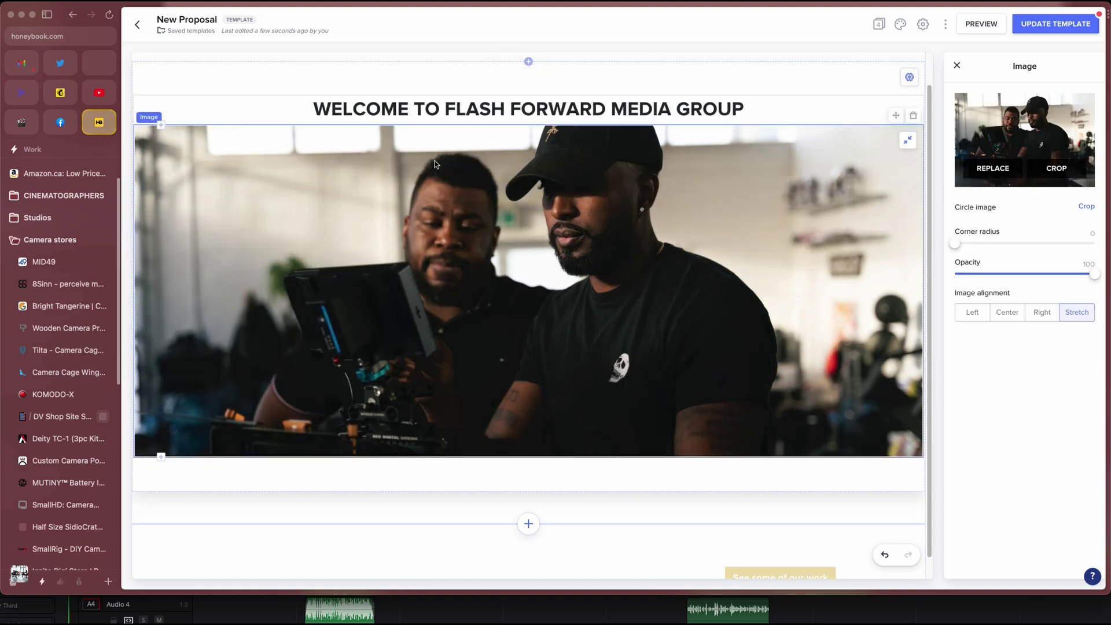
Dismiss the browser context menu and add a new block below the photo
right_click(493, 249)
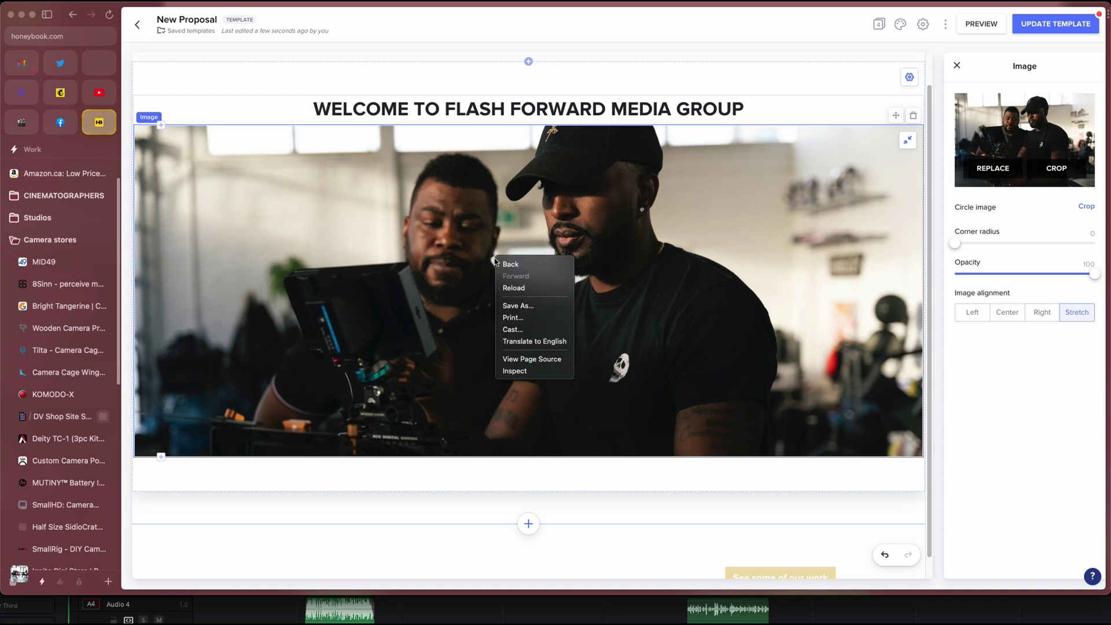
right_click(613, 282)
click(745, 212)
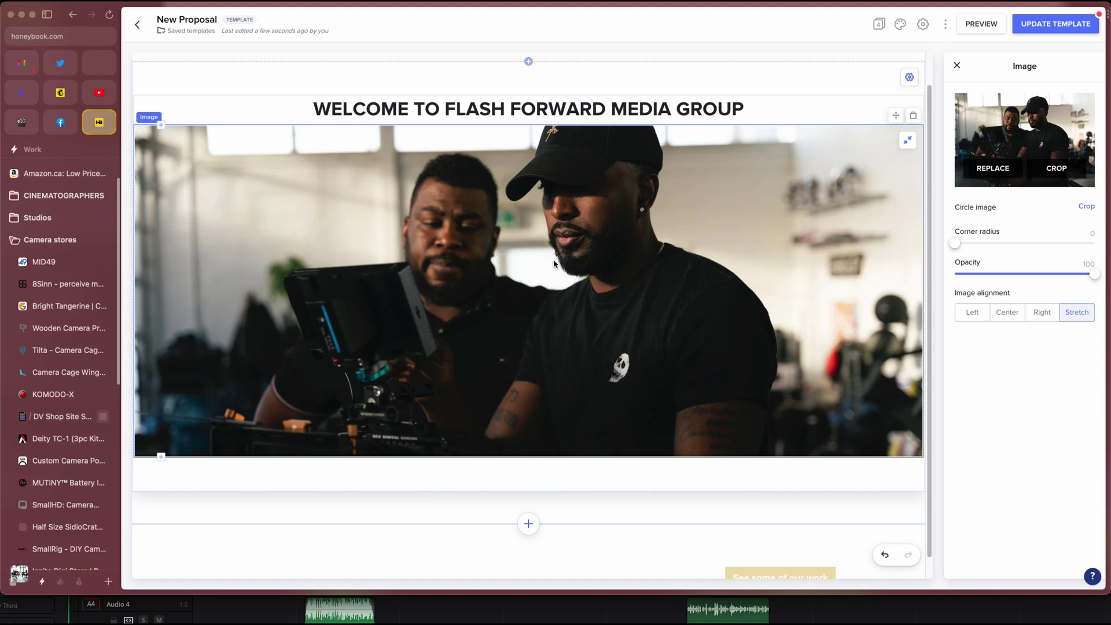
scroll(668, 246, down, 1)
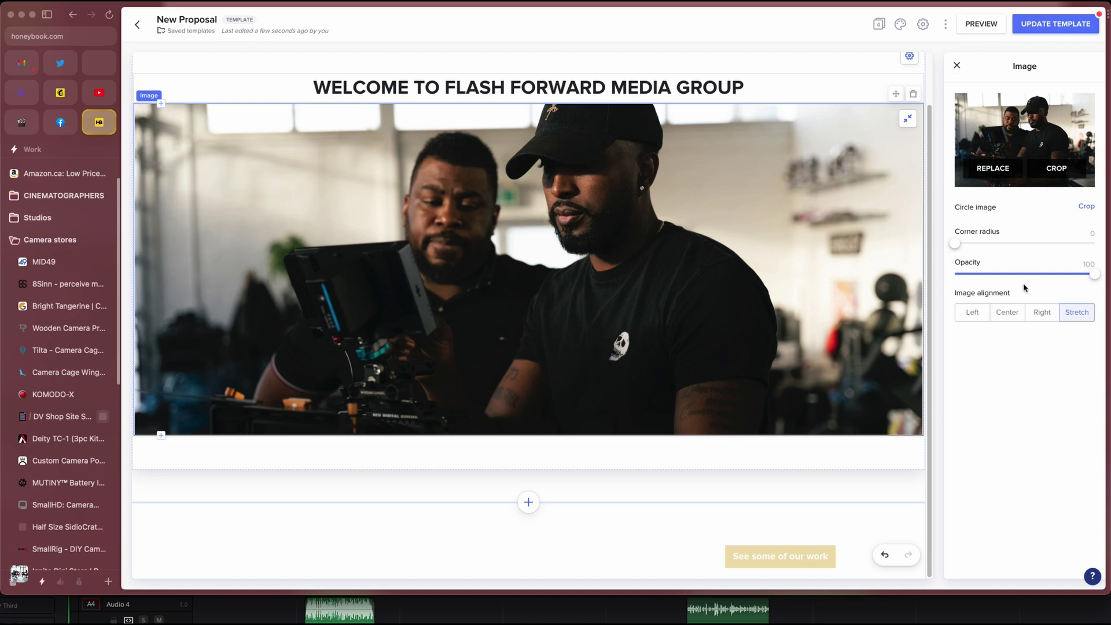
click(529, 502)
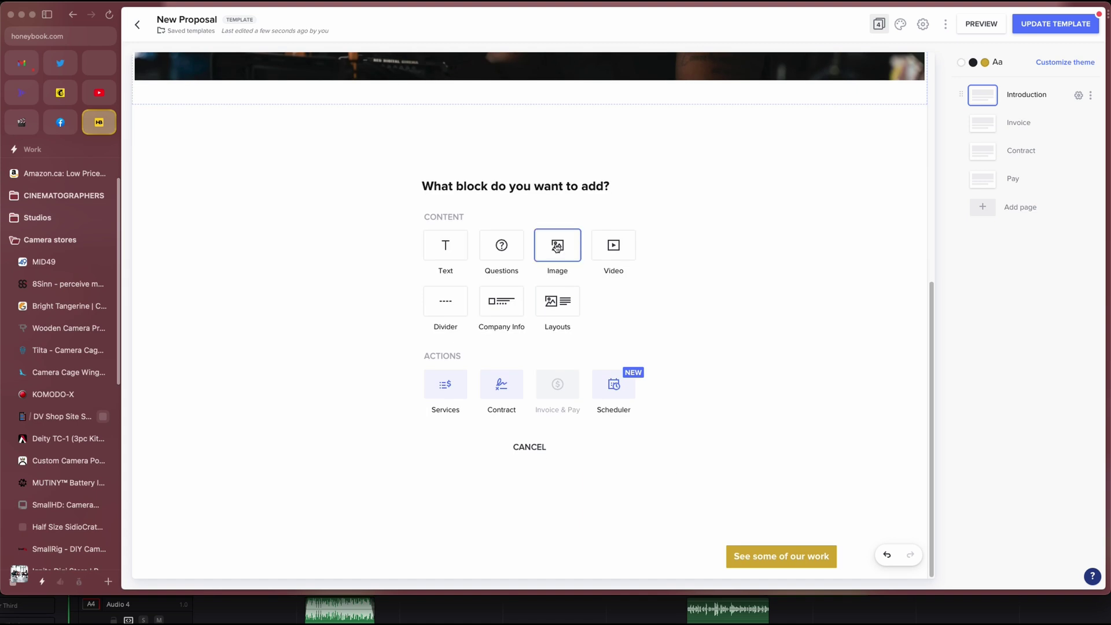
Add a layout block below the intro photo and switch it to the Splash layout
click(569, 314)
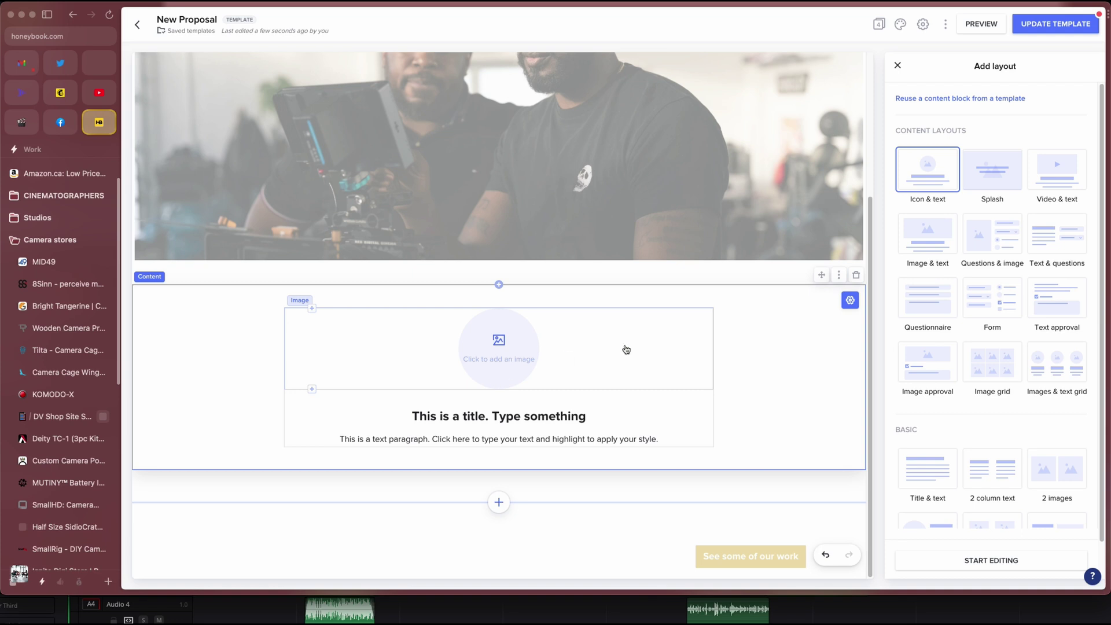
click(994, 177)
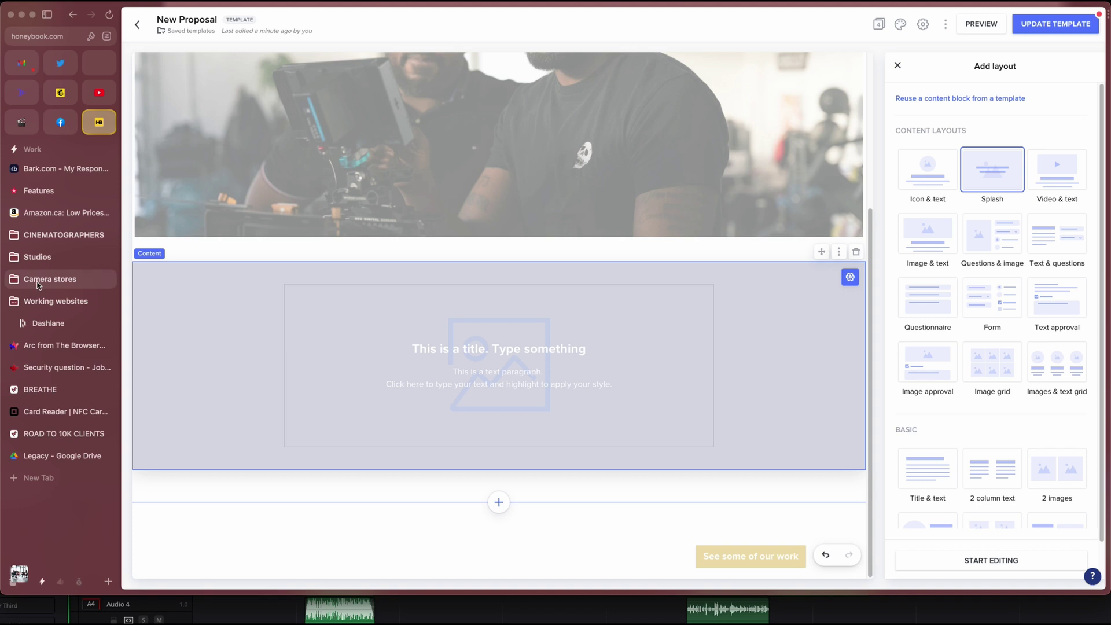
Switch to Canva and open the PRODUCTION SERVICES presentation from Recent designs
mouse_move(38, 303)
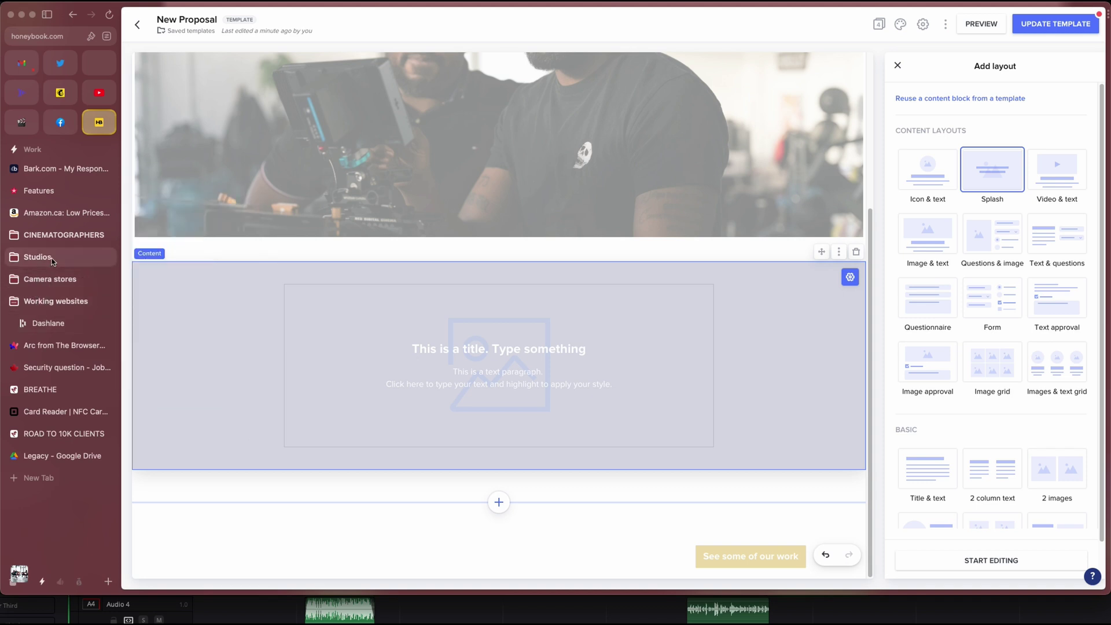
click(53, 301)
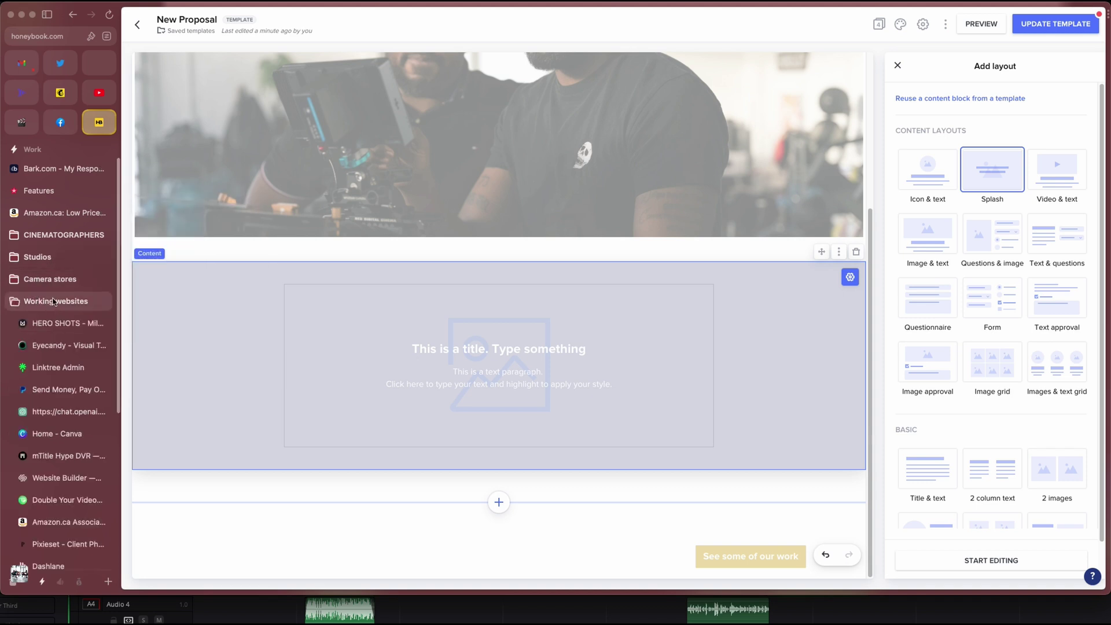
click(49, 437)
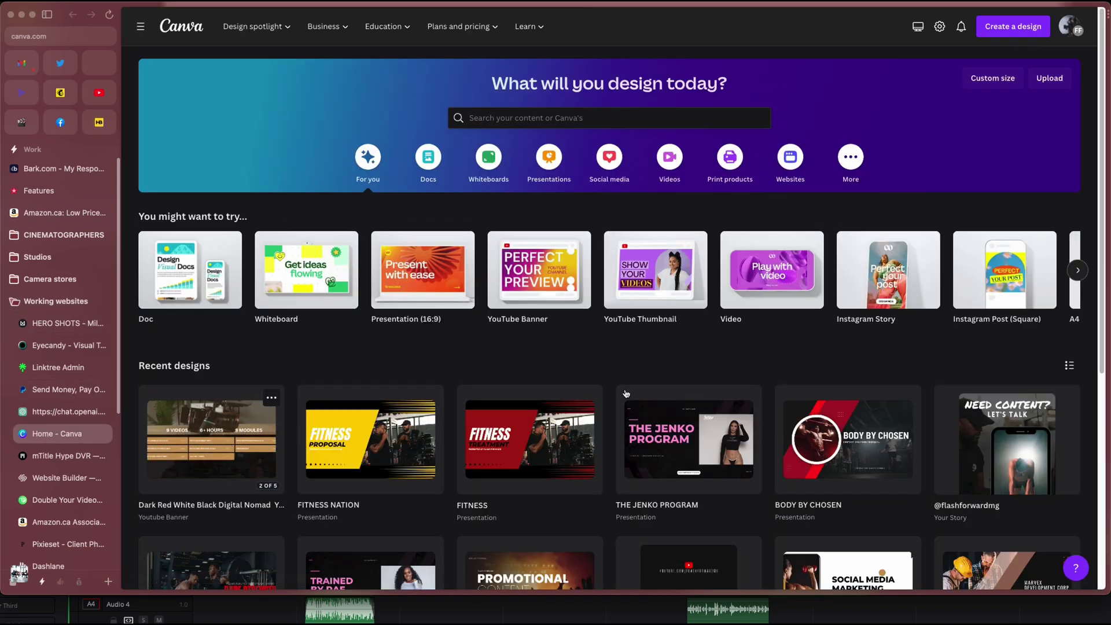
scroll(731, 357, down, 4)
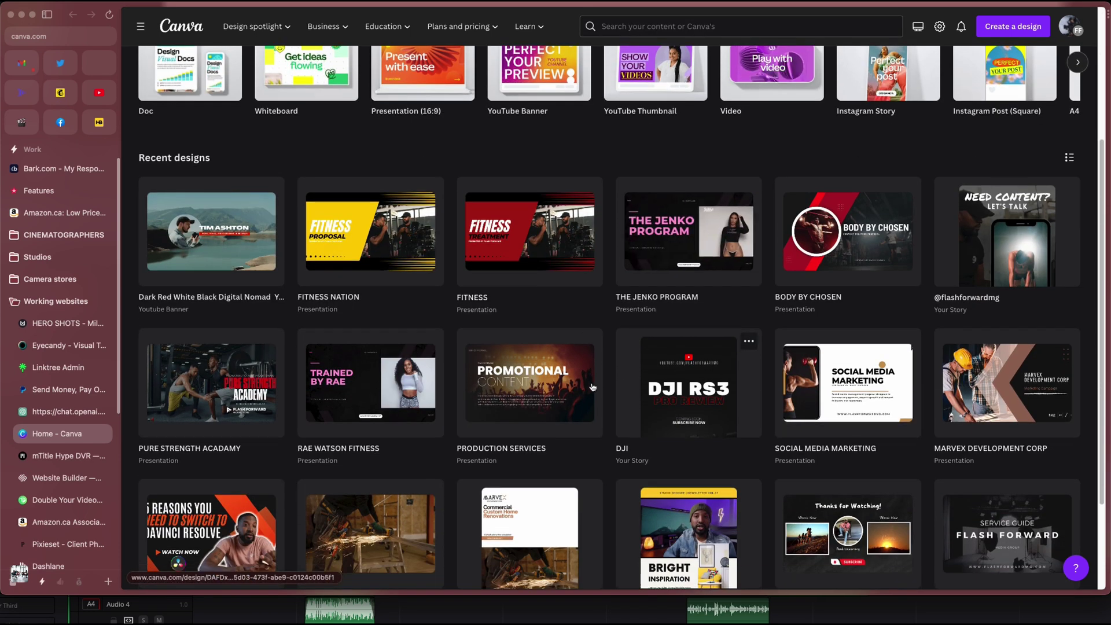
click(547, 394)
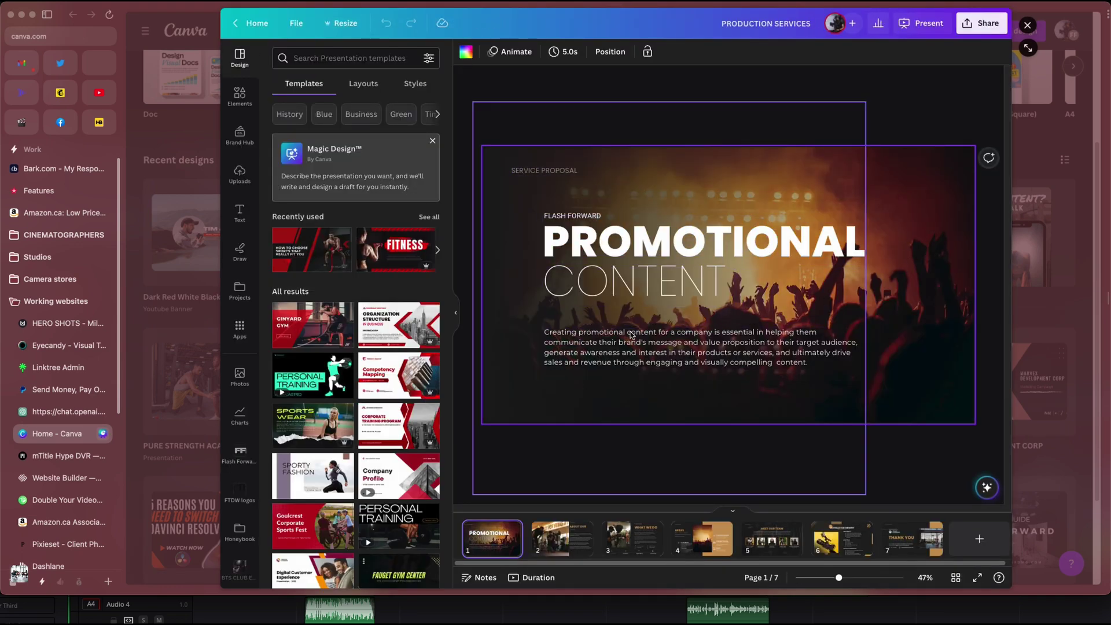
Page through slides 2–7, from About Our Team to the closing Thank You slide
click(571, 552)
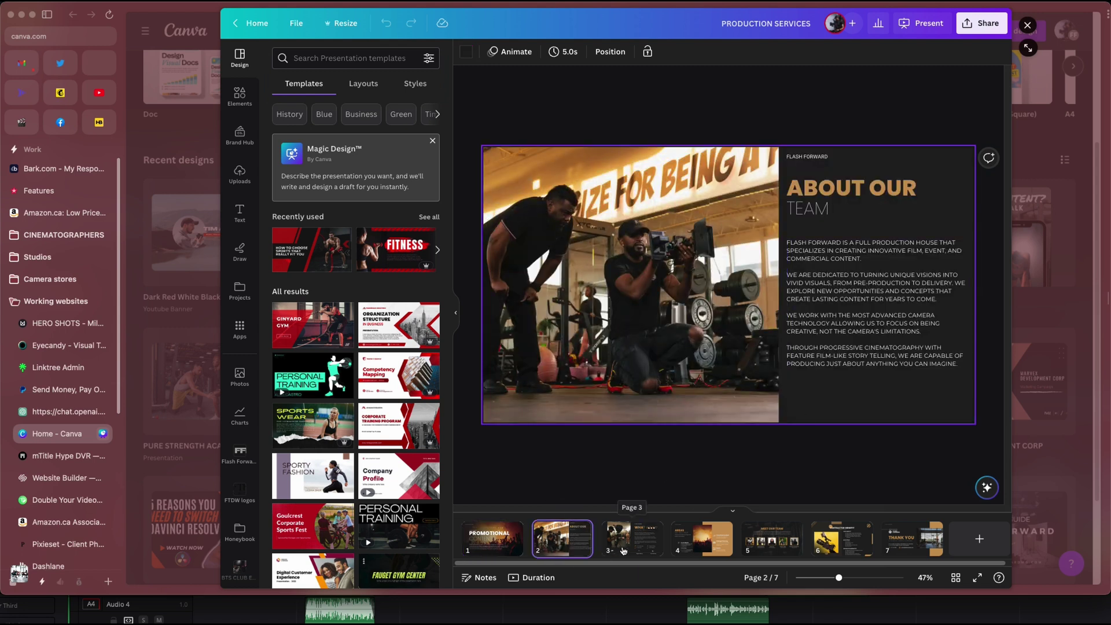
click(623, 550)
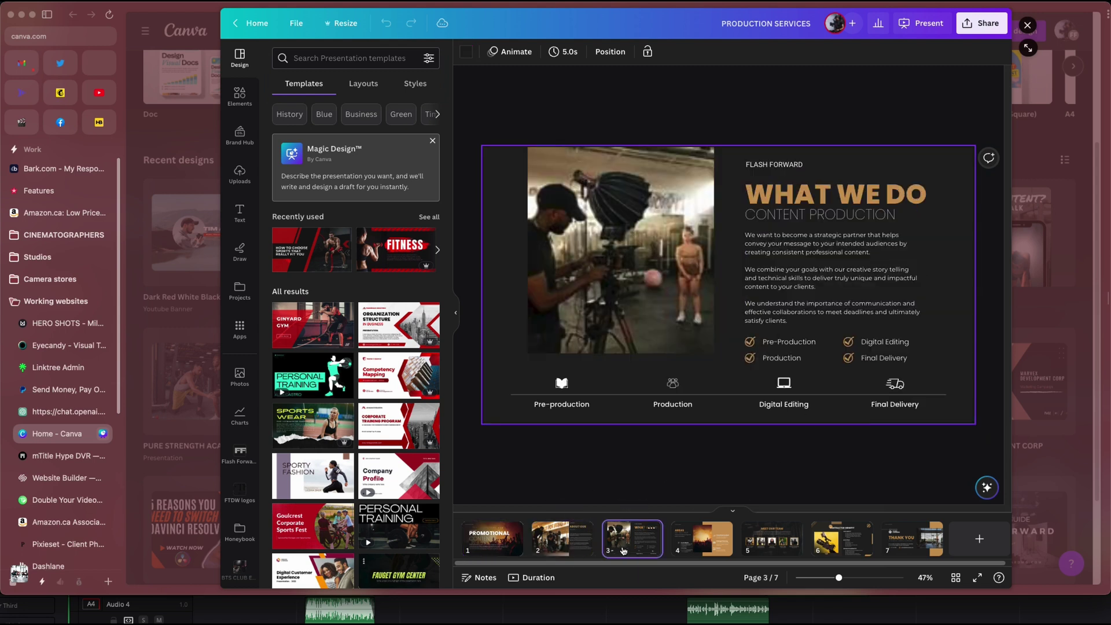
click(689, 539)
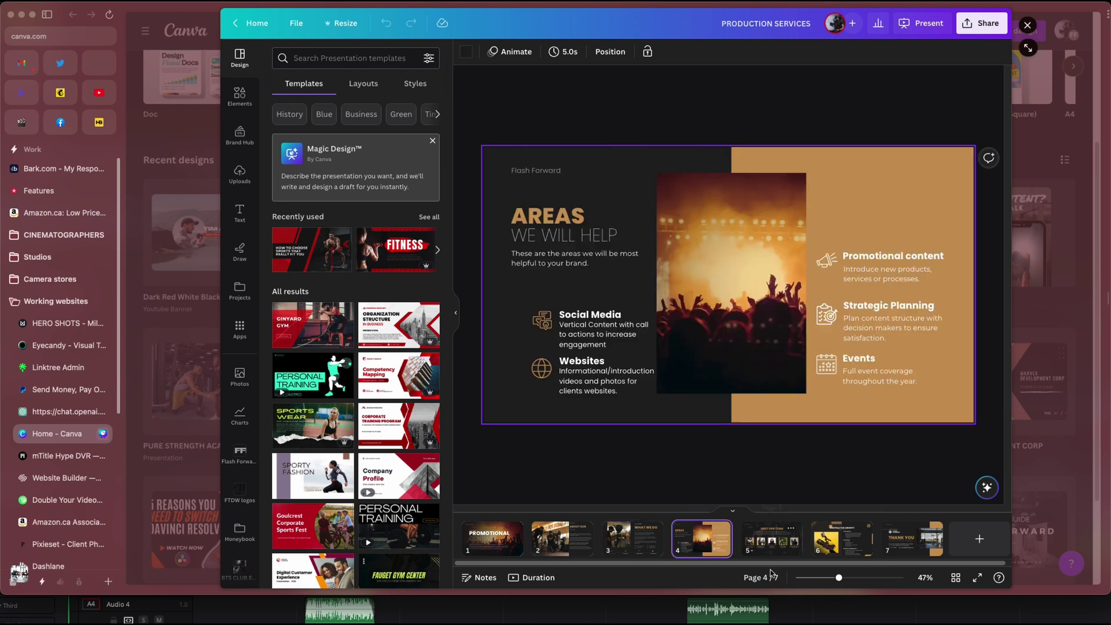
click(778, 552)
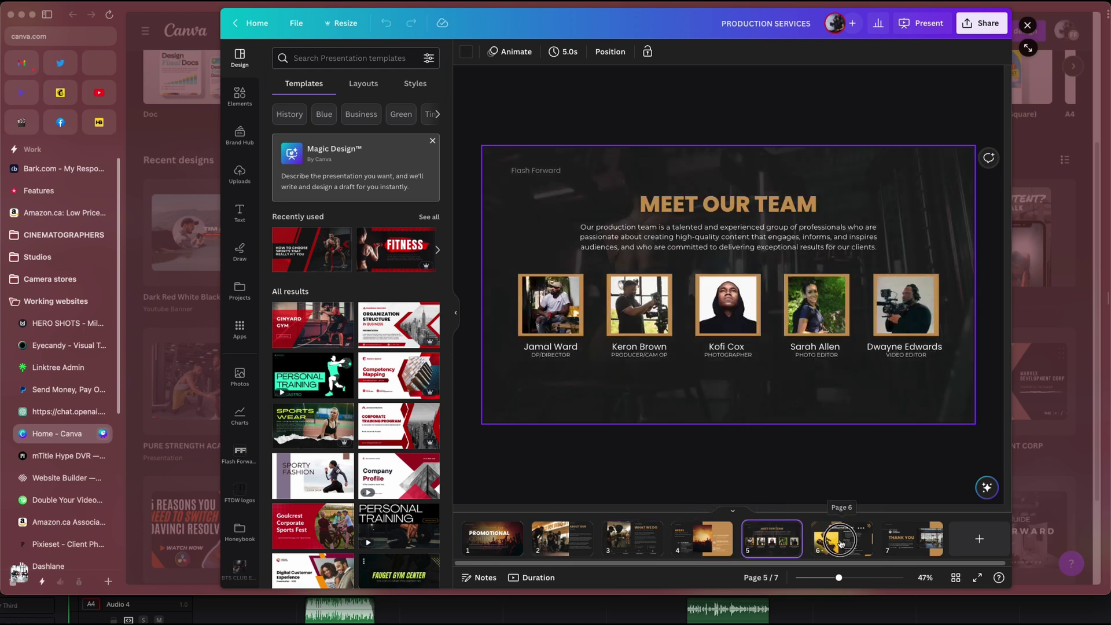
click(841, 542)
click(912, 539)
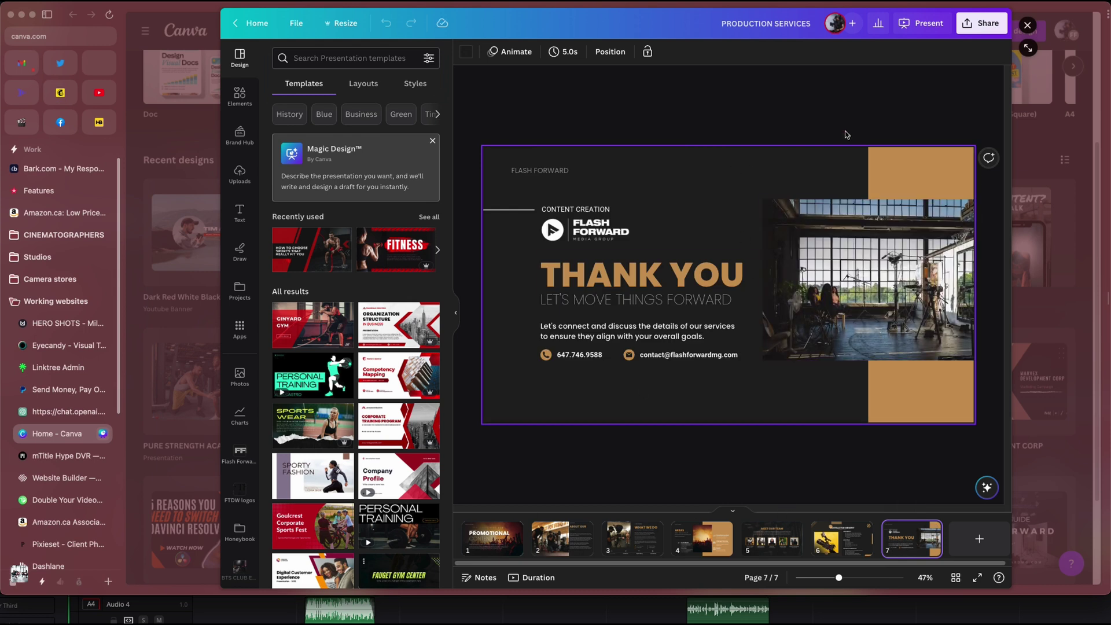
Check the Share options, then return to the HoneyBook New Proposal template
click(983, 23)
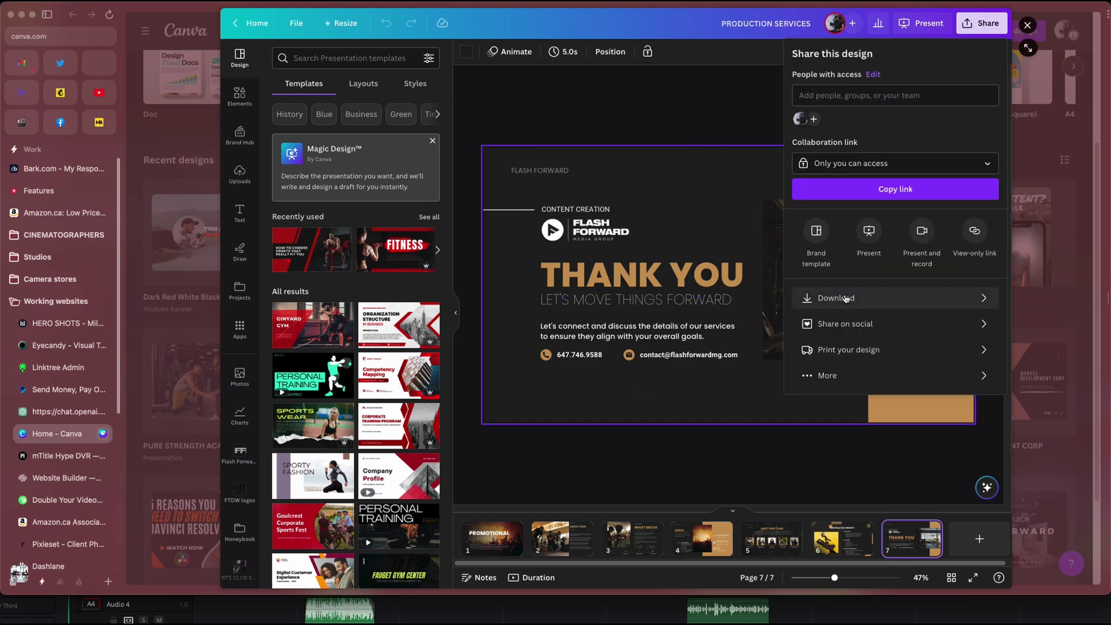
click(677, 90)
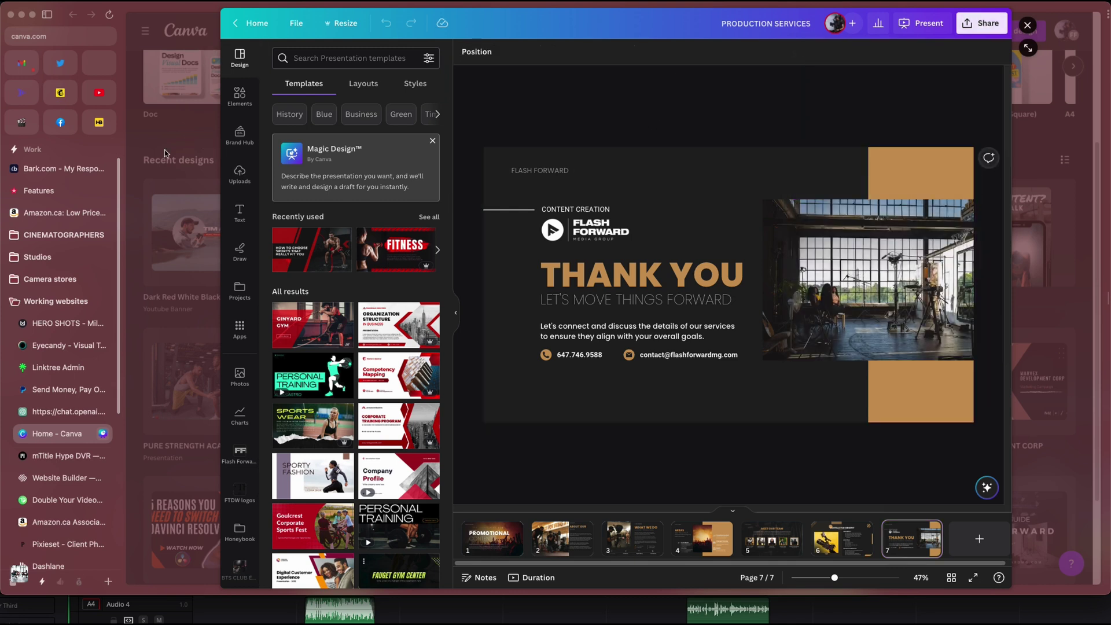
click(99, 122)
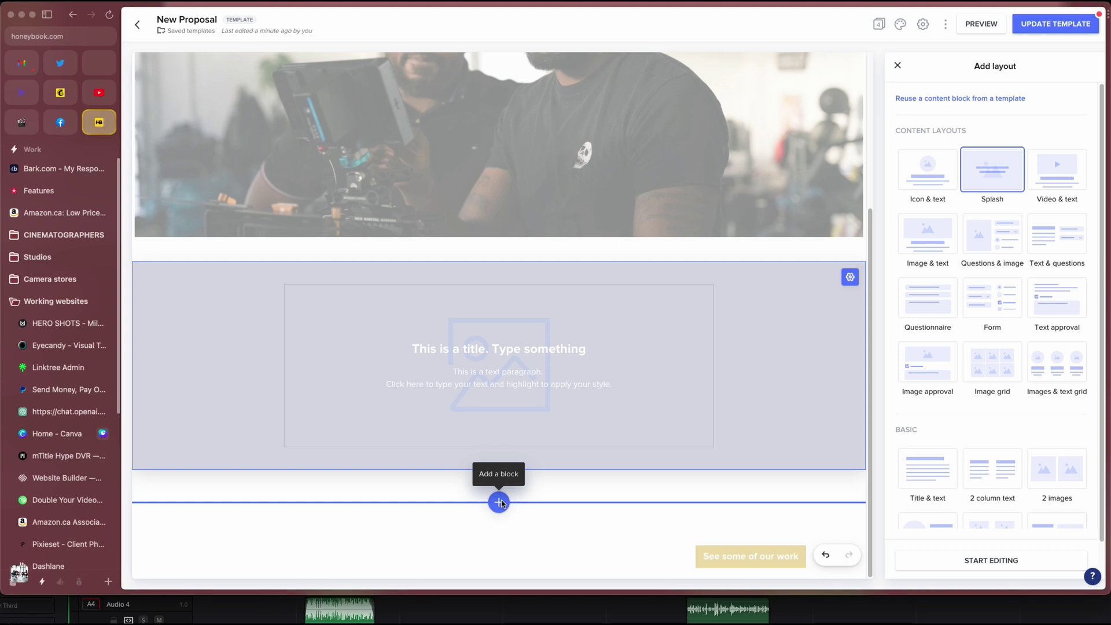
Add a new 1 image layout block below the Splash section
click(499, 503)
click(558, 273)
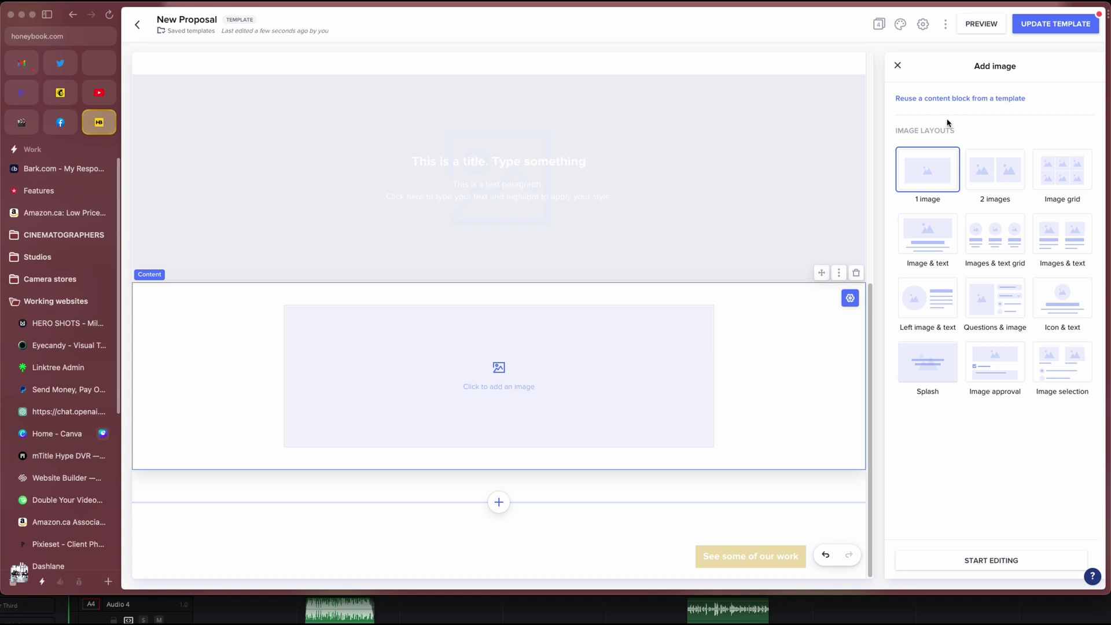
click(898, 67)
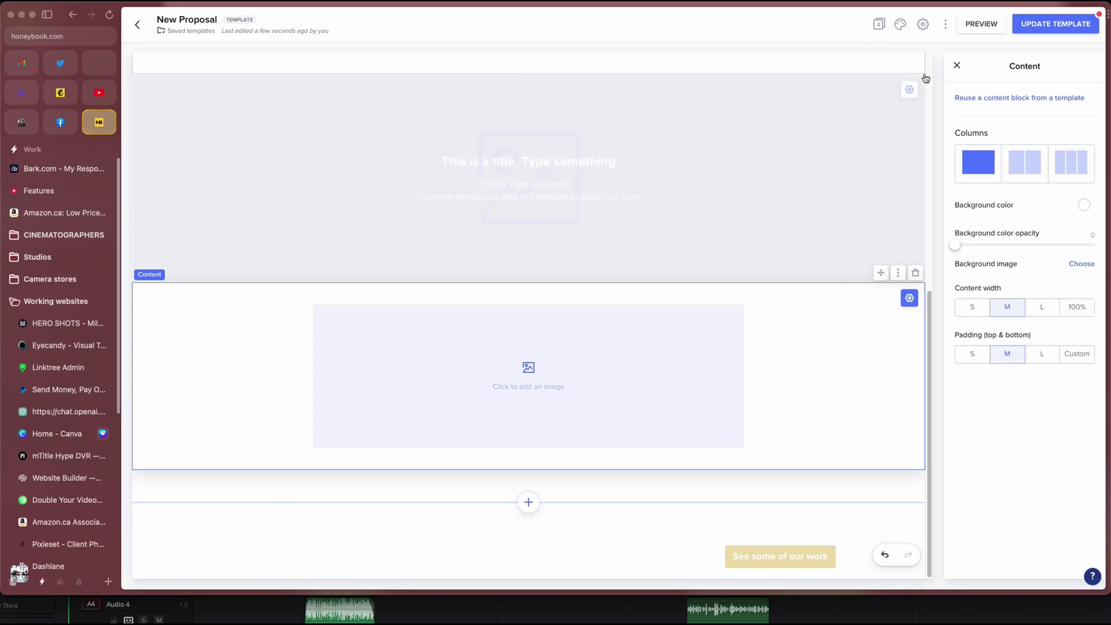
click(958, 67)
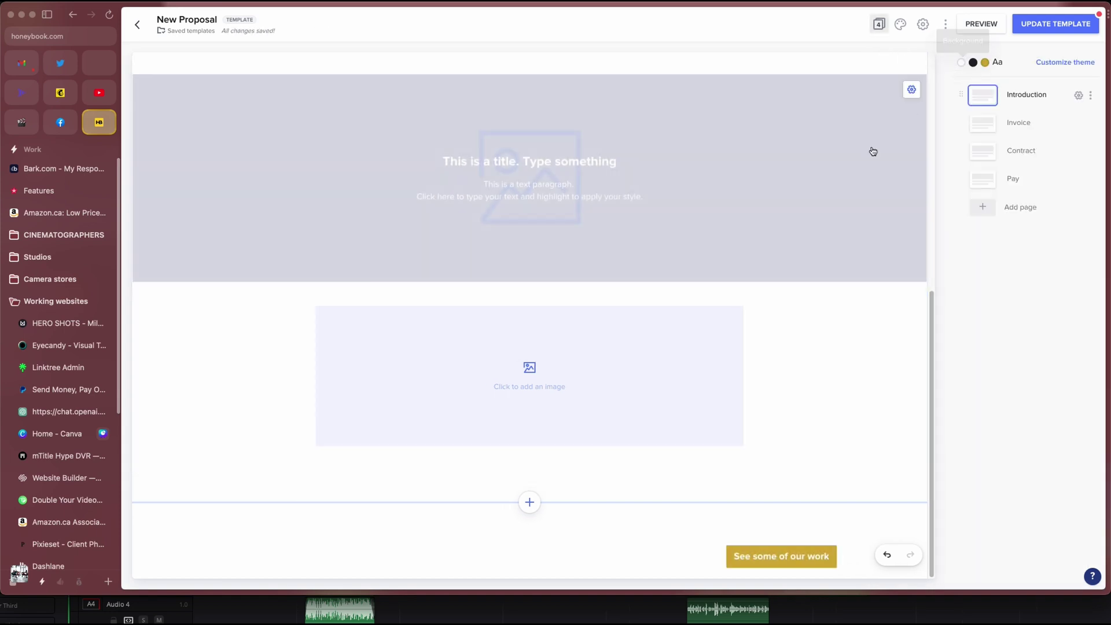
Try uploading a picture into the empty image, then cancel the file picker
click(526, 396)
click(1052, 96)
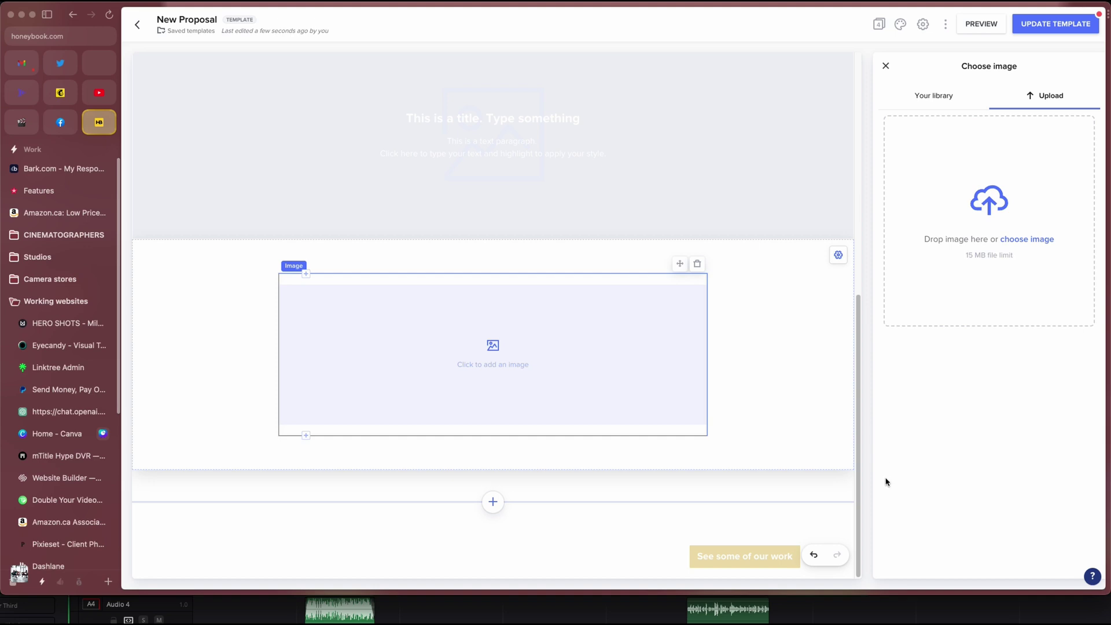
click(1027, 246)
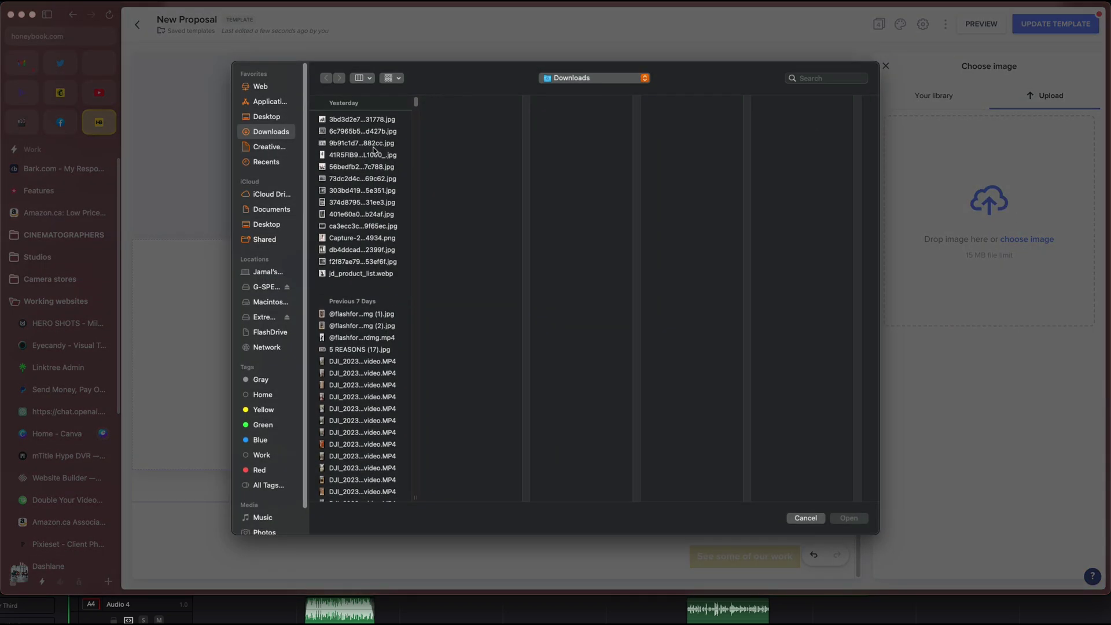
scroll(357, 286, down, 5)
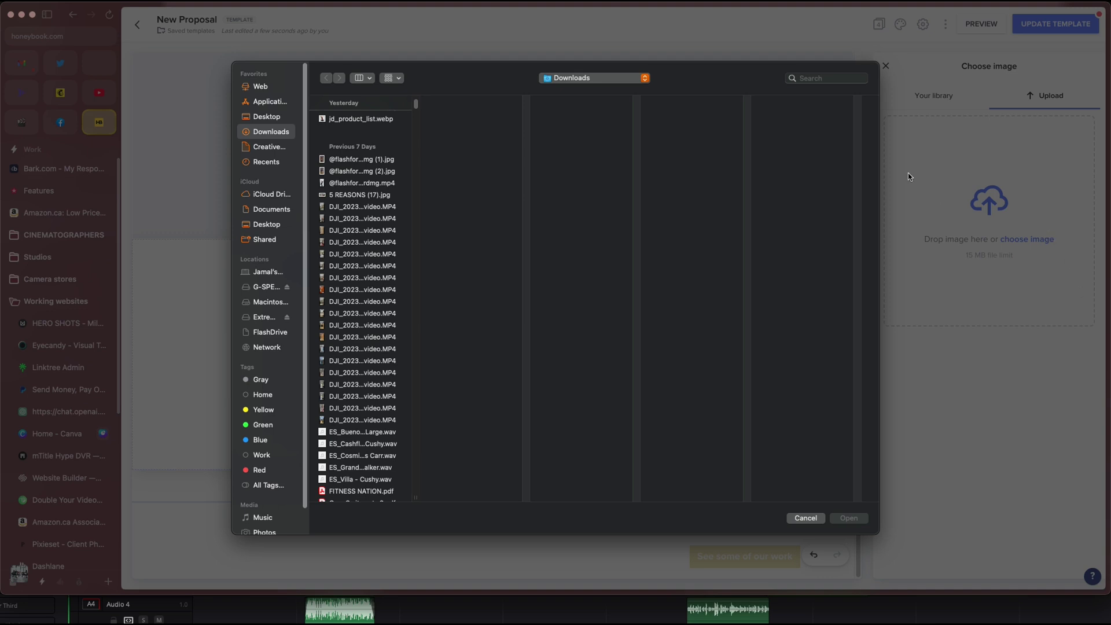
click(813, 517)
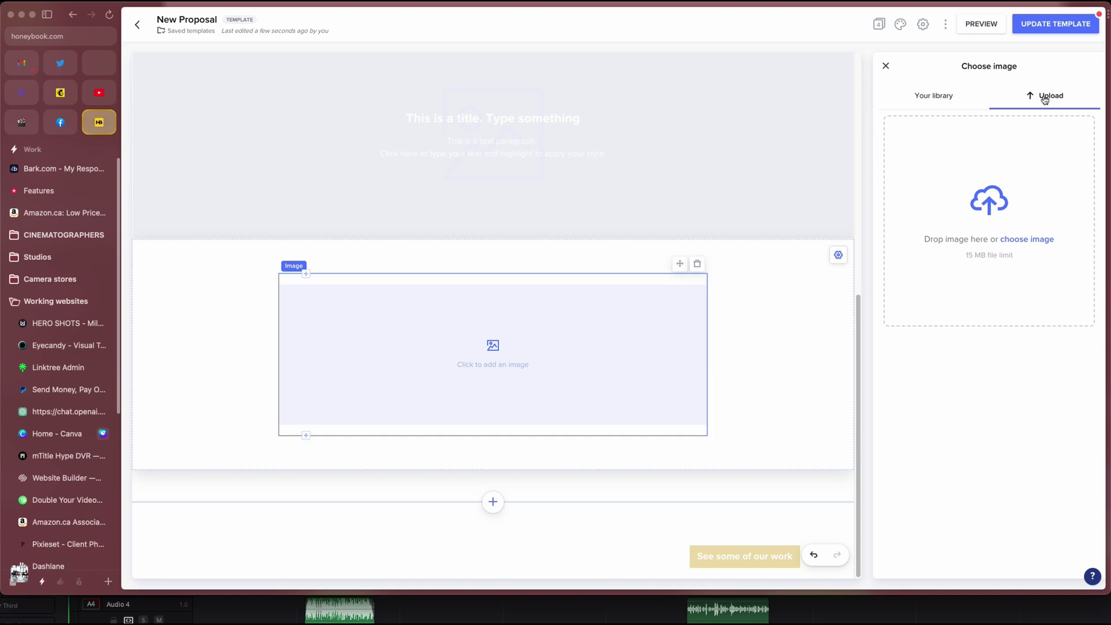
Insert the PROMOTIONAL CONTENT slide from Your library and stretch it to full page width
click(941, 98)
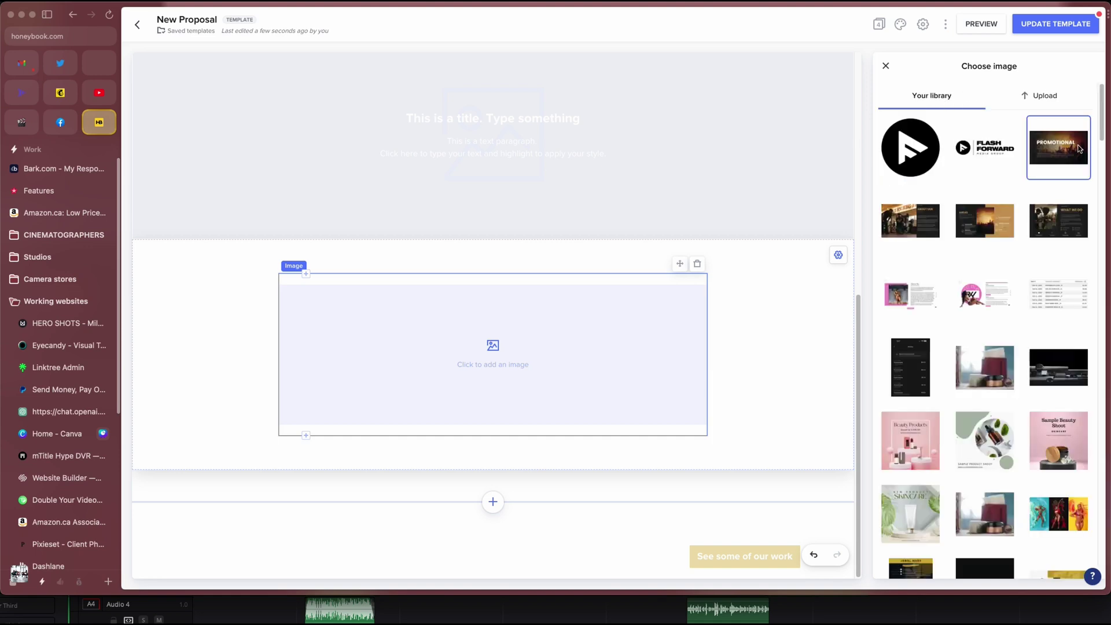
click(1051, 161)
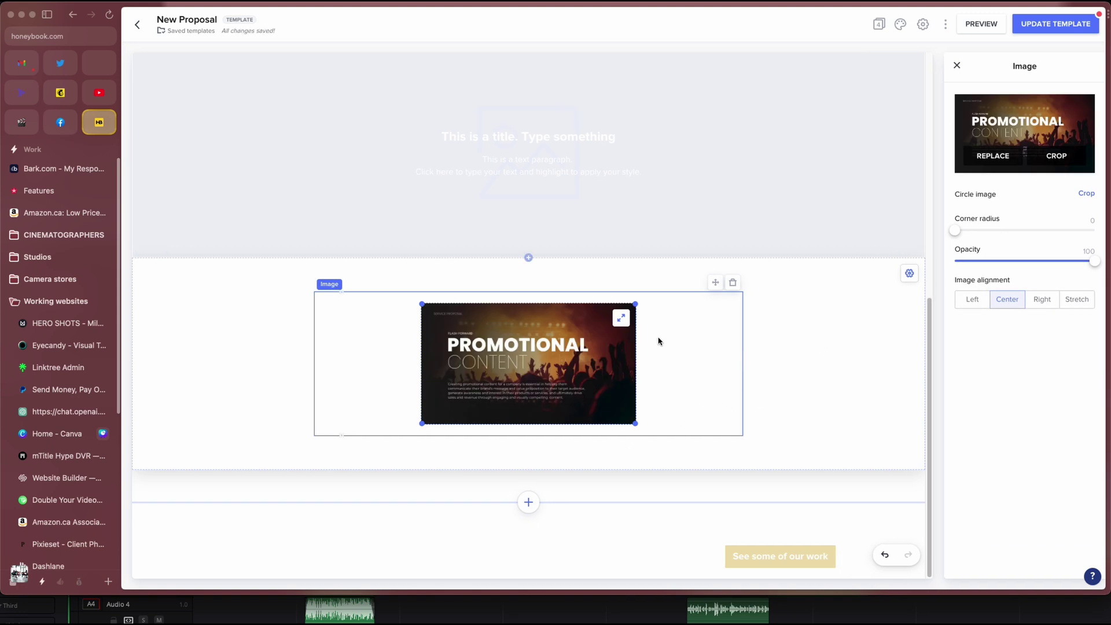
click(622, 319)
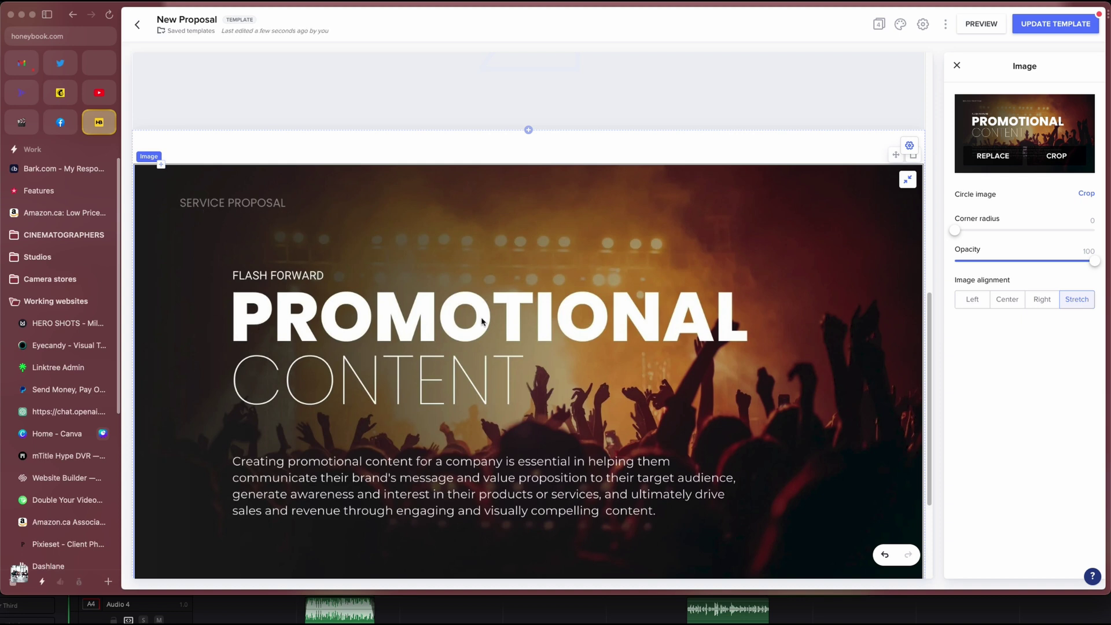
scroll(456, 353, down, 2)
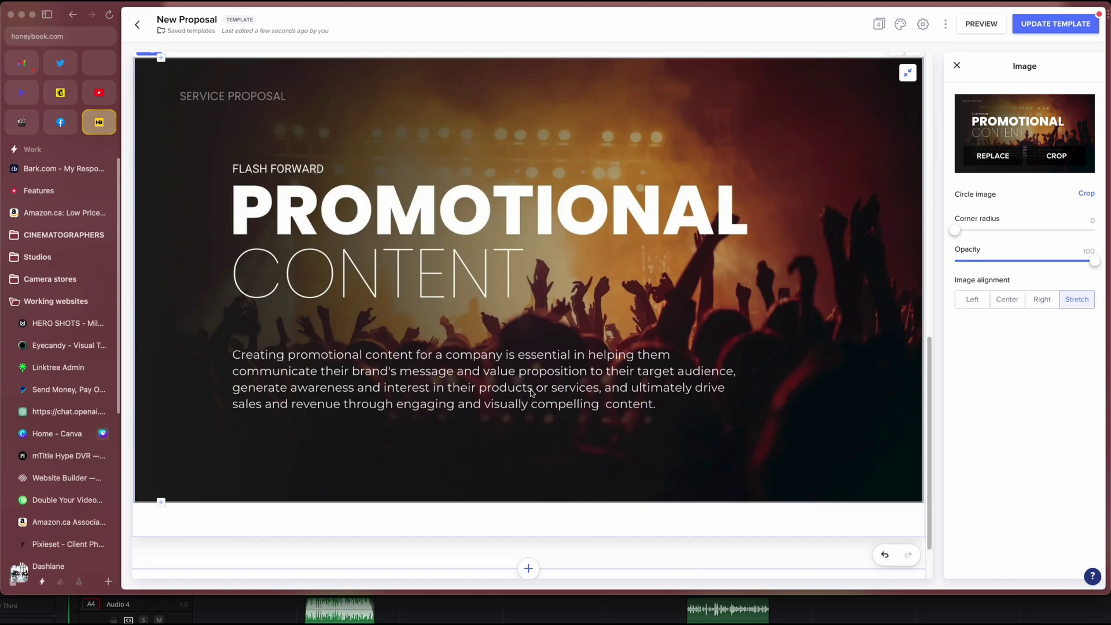
Add an image below the promotional slide using the About Our Team library picture, stretched full width
click(161, 501)
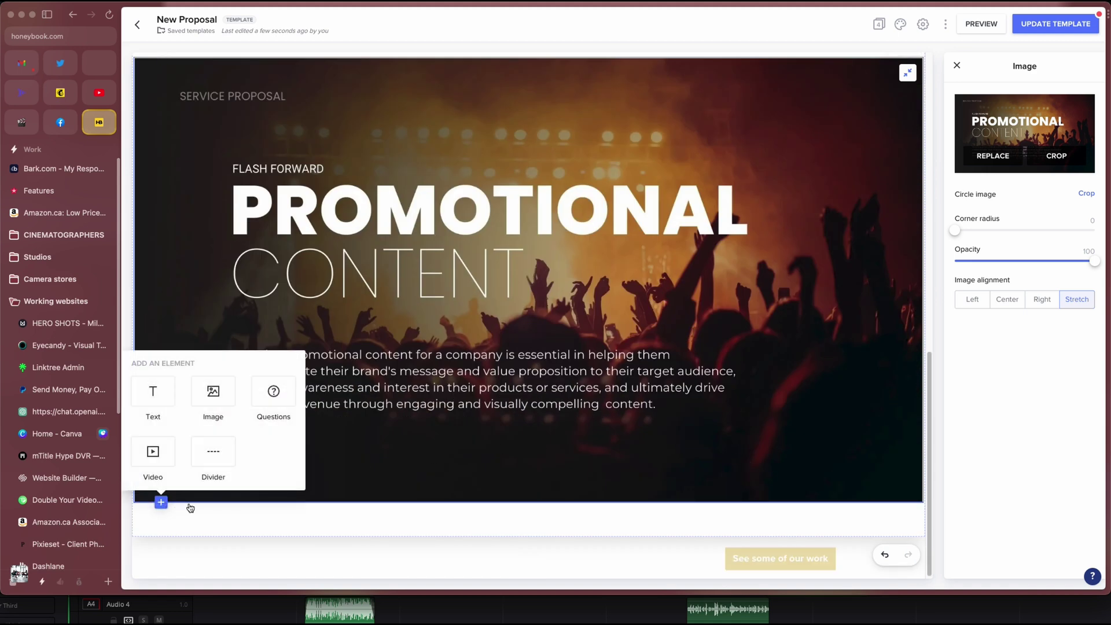
click(213, 392)
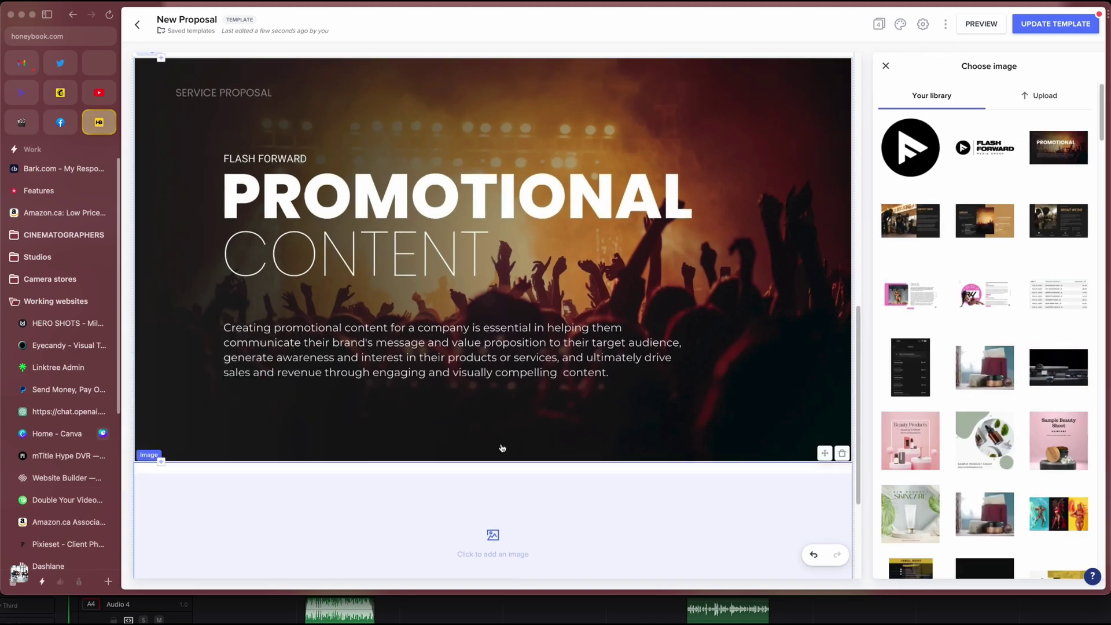
click(894, 230)
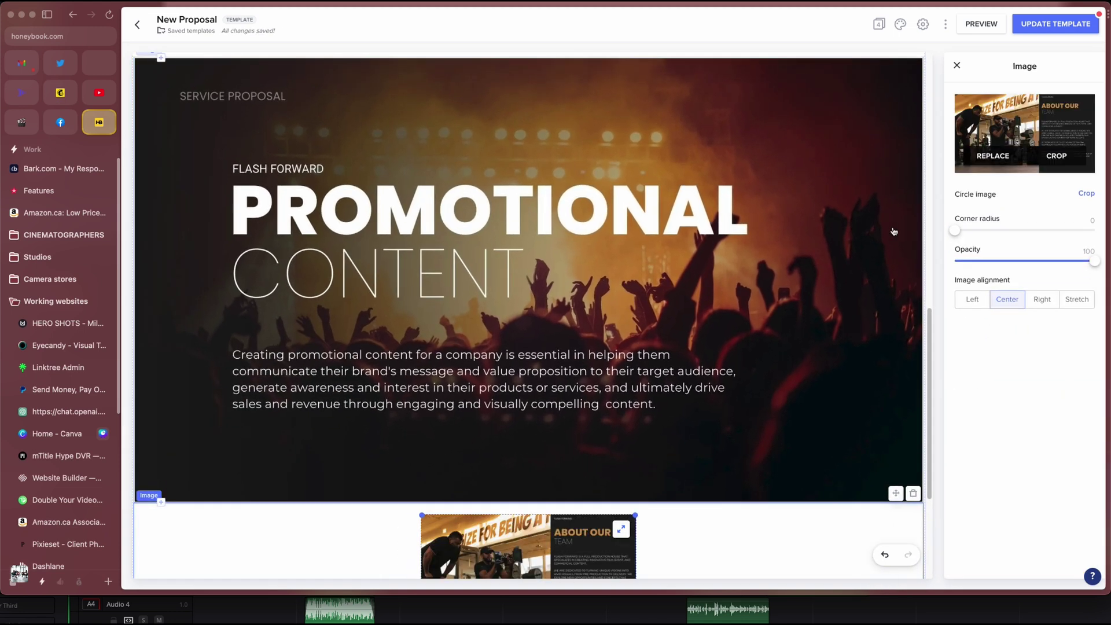
click(620, 529)
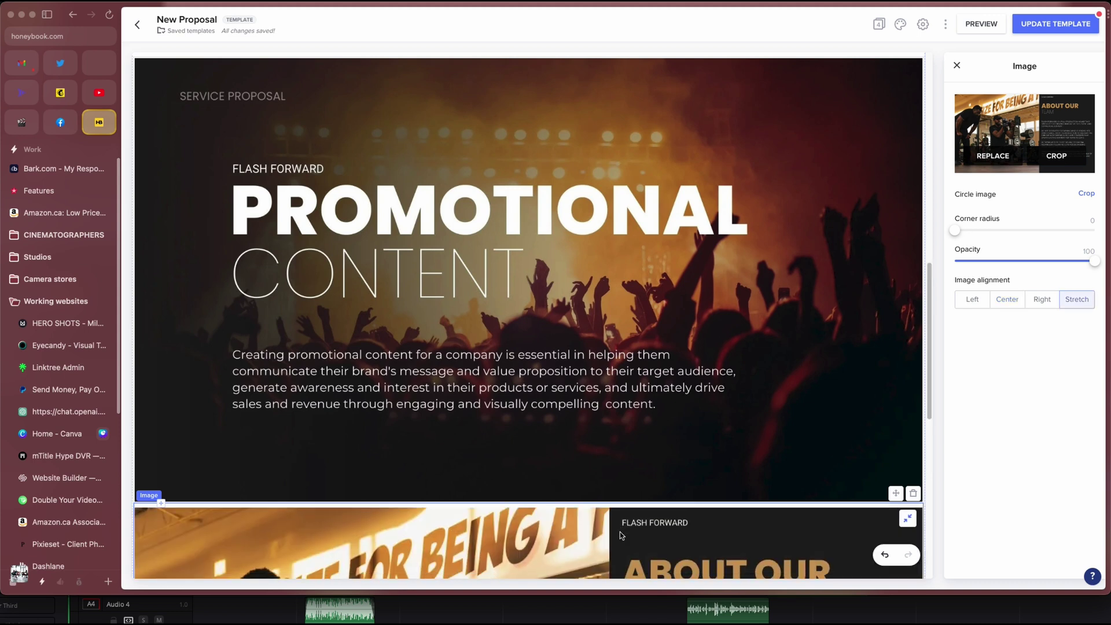
scroll(725, 419, down, 3)
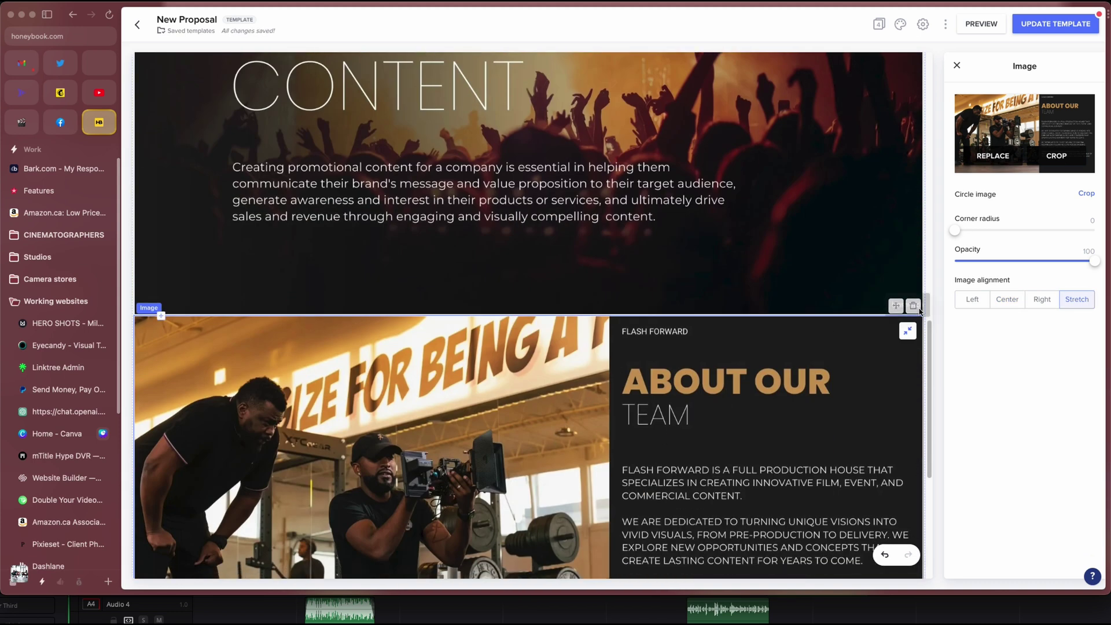
scroll(262, 237, down, 3)
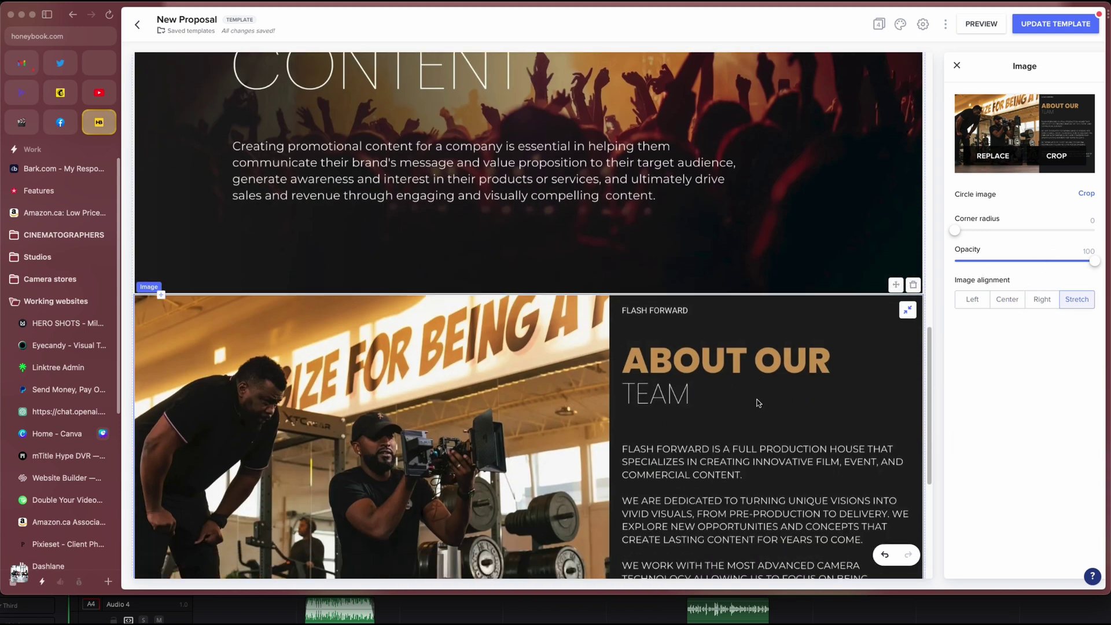
scroll(261, 237, up, 5)
Delete the empty content block, the camera operators photo and the WELCOME heading block
scroll(262, 237, up, 6)
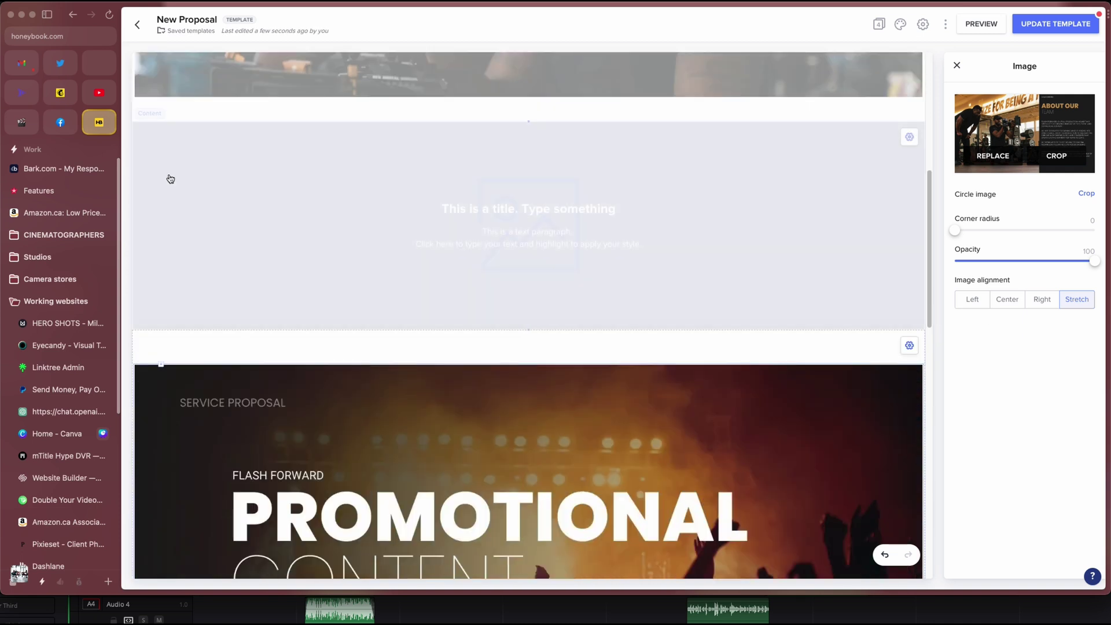
click(862, 178)
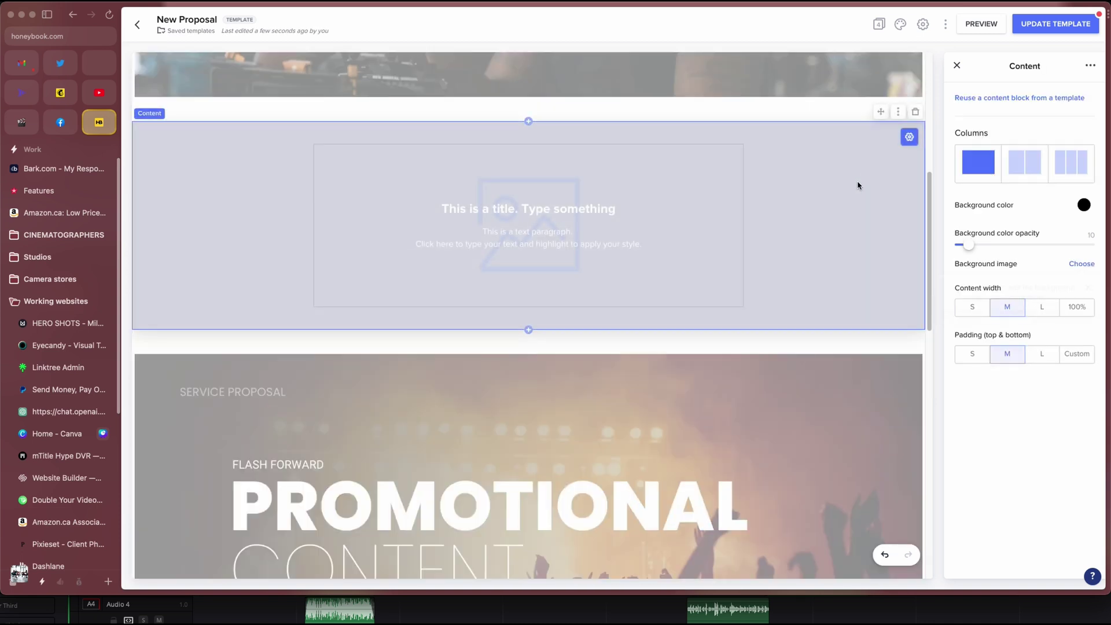
key(Delete)
scroll(798, 225, up, 5)
click(779, 249)
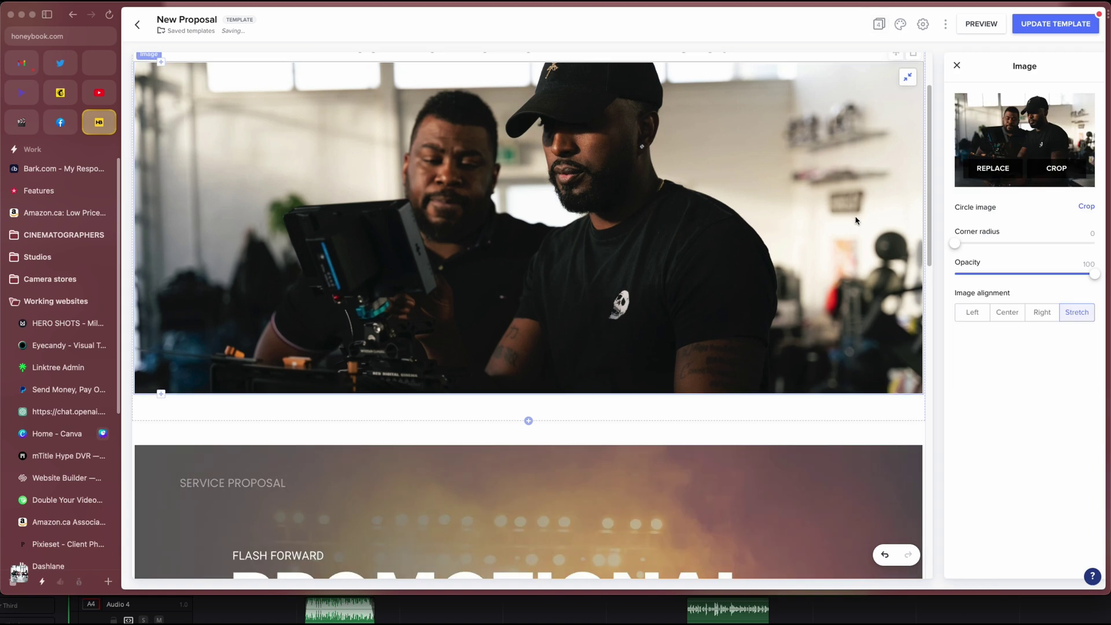
scroll(882, 226, up, 2)
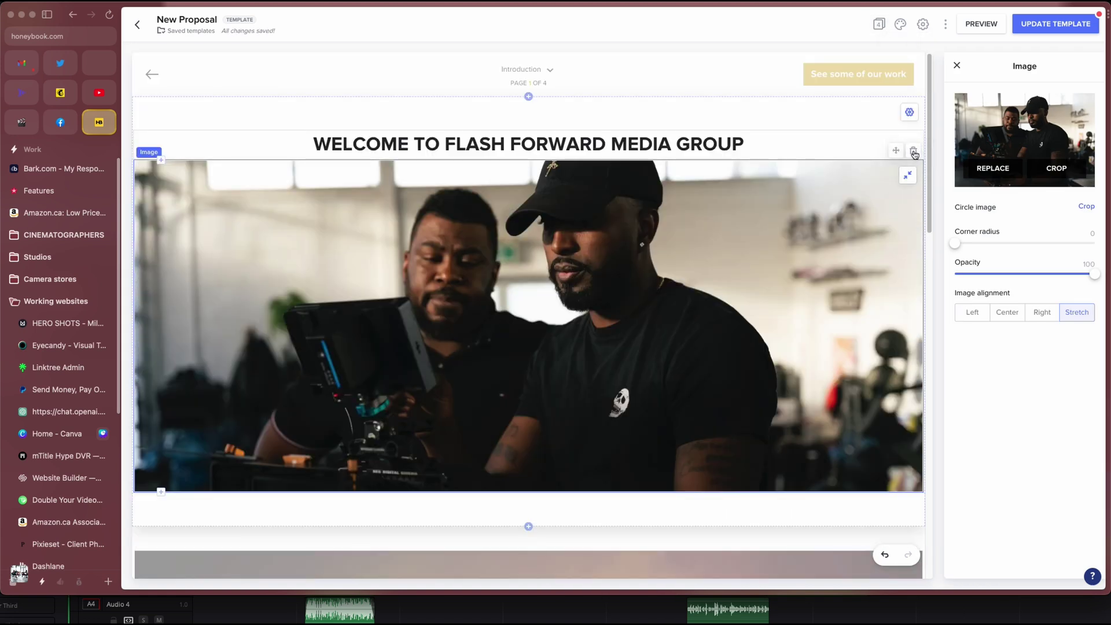
key(Delete)
click(824, 118)
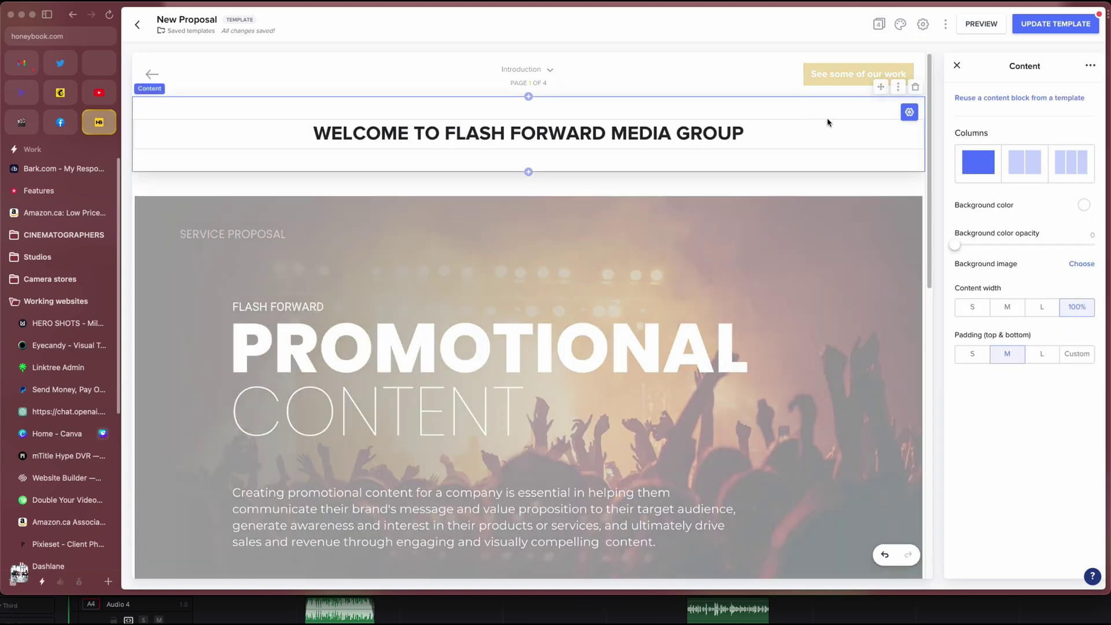
click(916, 90)
Review the trimmed Introduction page and start adding a new proposal page
scroll(705, 251, down, 5)
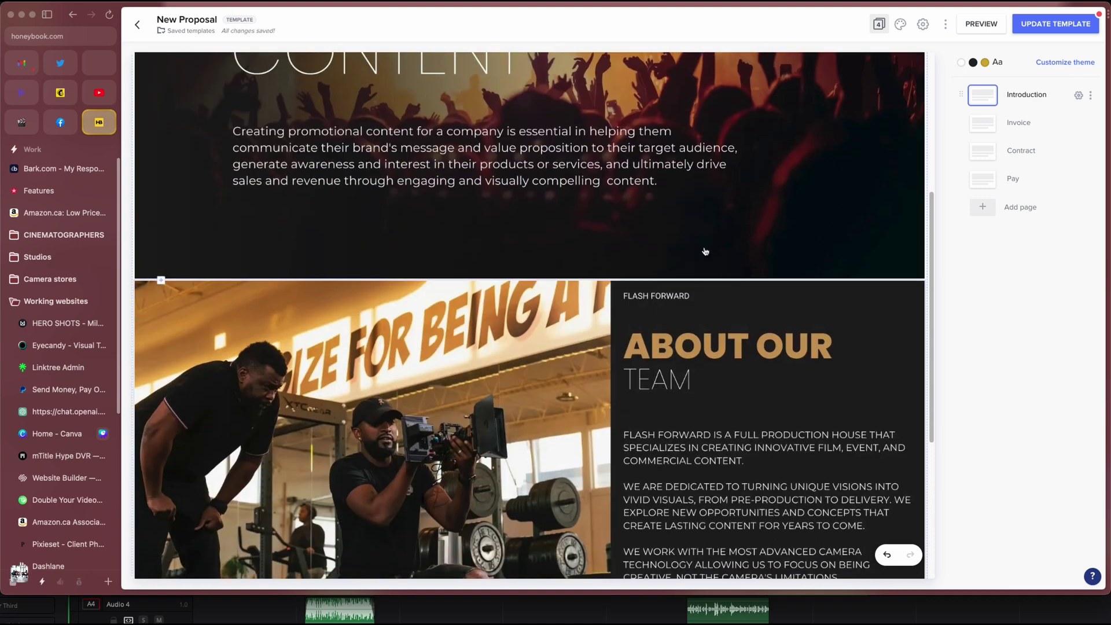
scroll(693, 232, up, 4)
scroll(694, 234, down, 5)
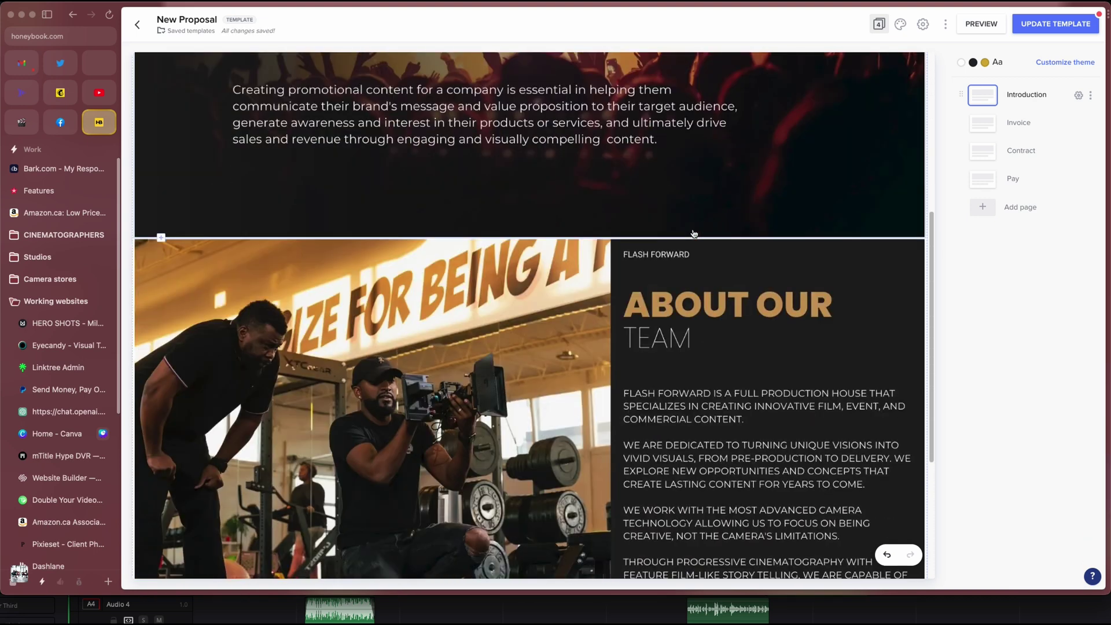
scroll(345, 219, up, 6)
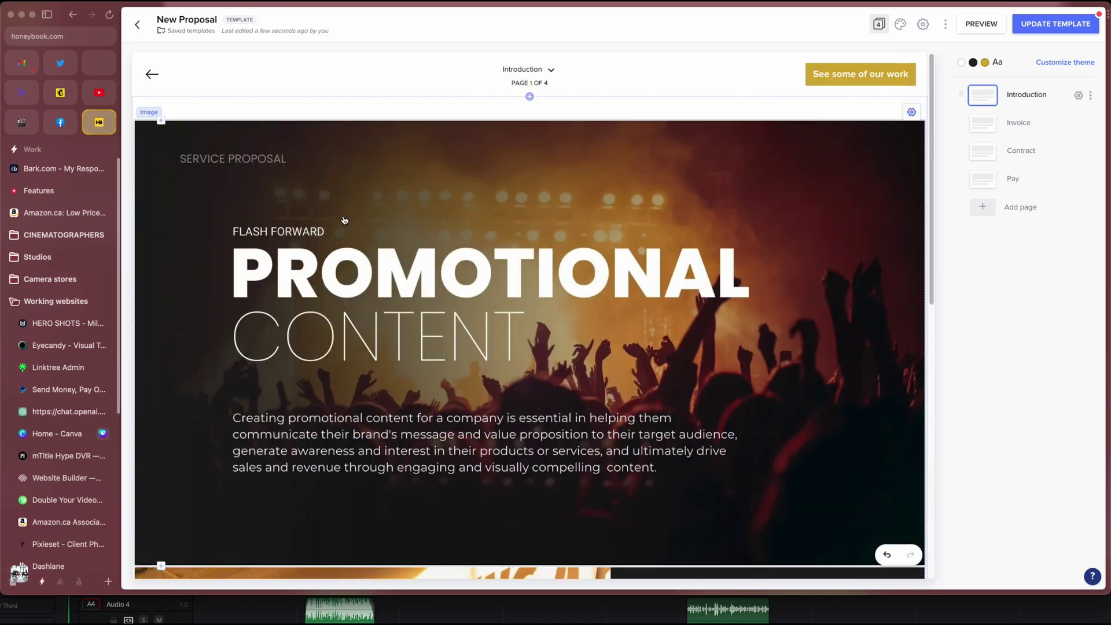
scroll(550, 312, down, 5)
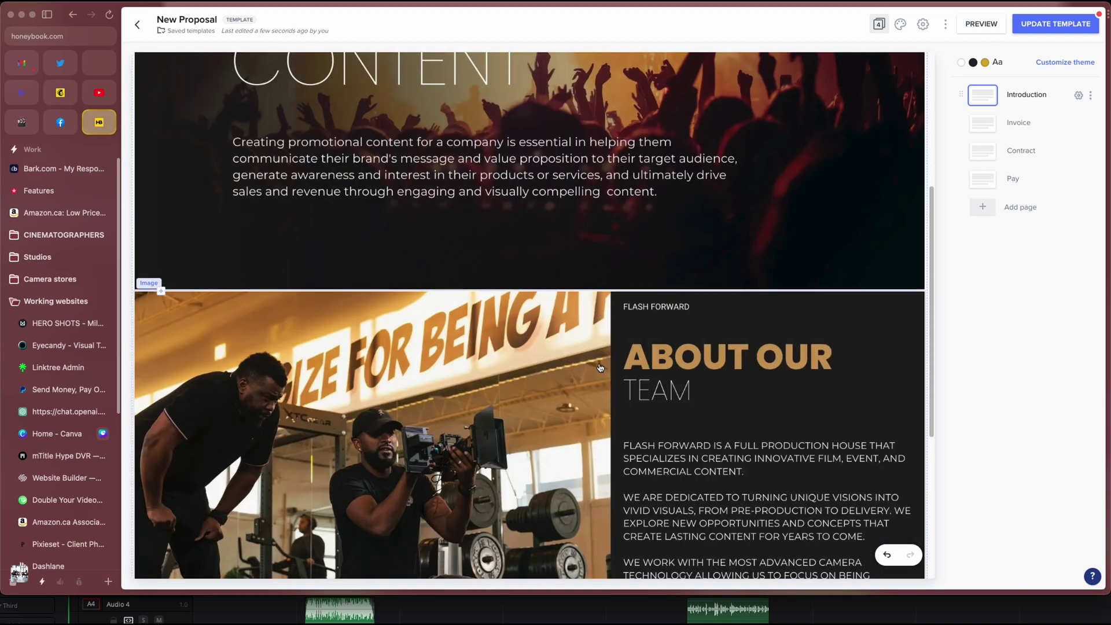
scroll(591, 366, down, 2)
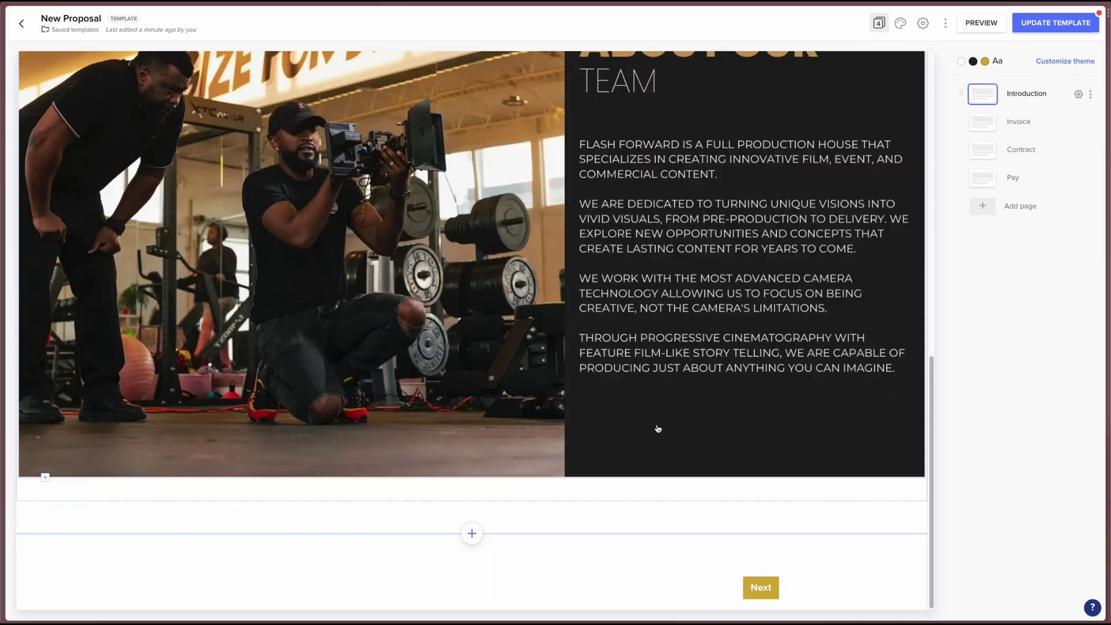
scroll(657, 426, up, 8)
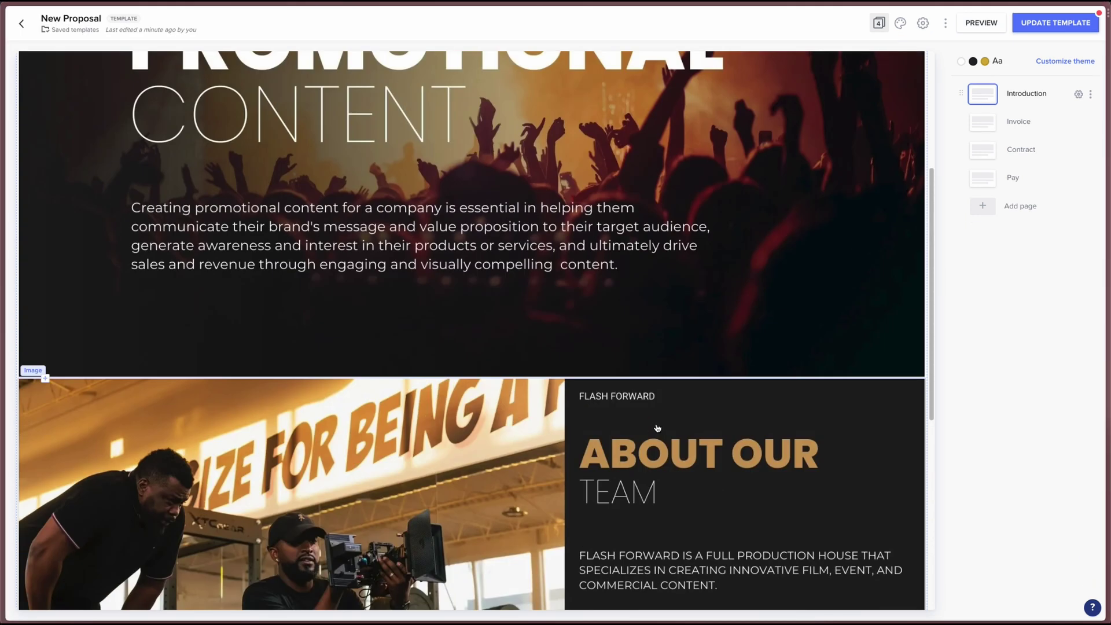
click(982, 207)
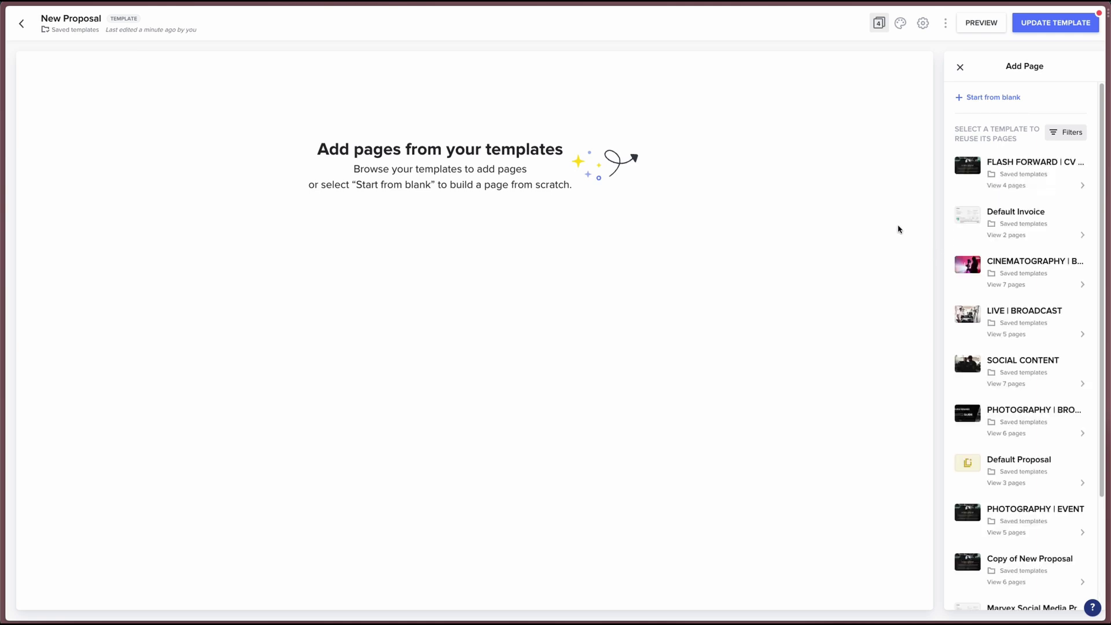
Create a blank Services page before the Invoice with one empty service item
click(979, 103)
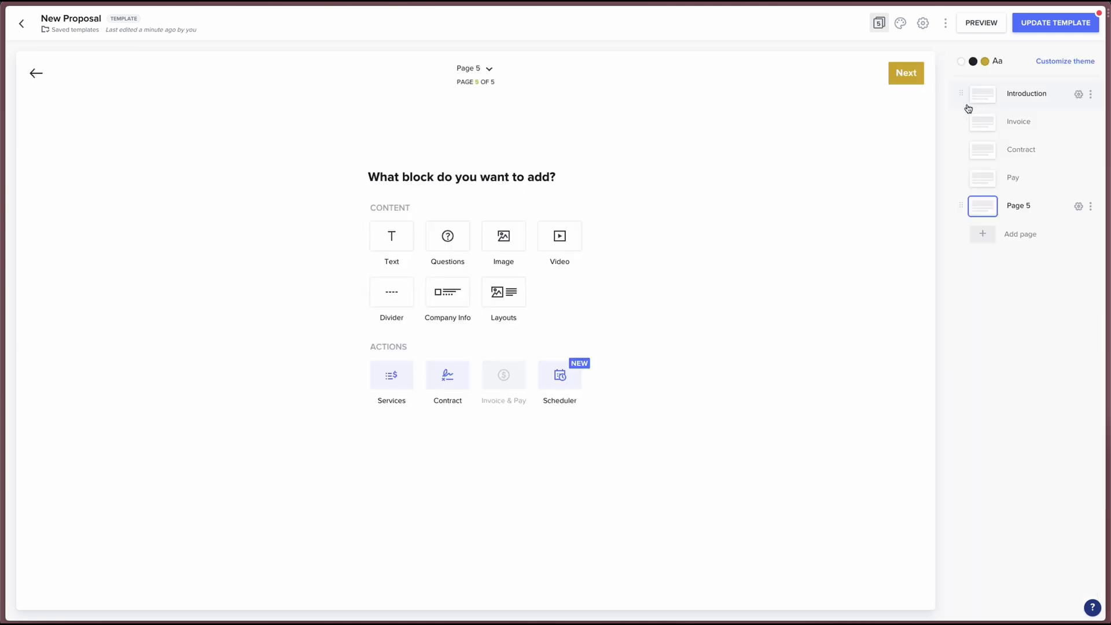
click(392, 377)
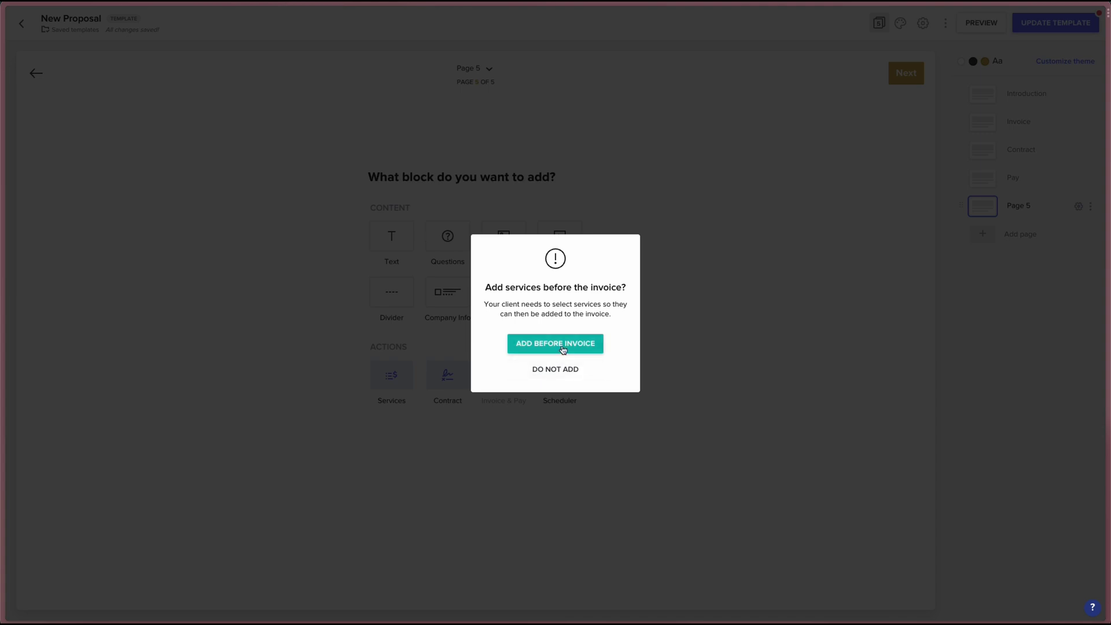
click(562, 347)
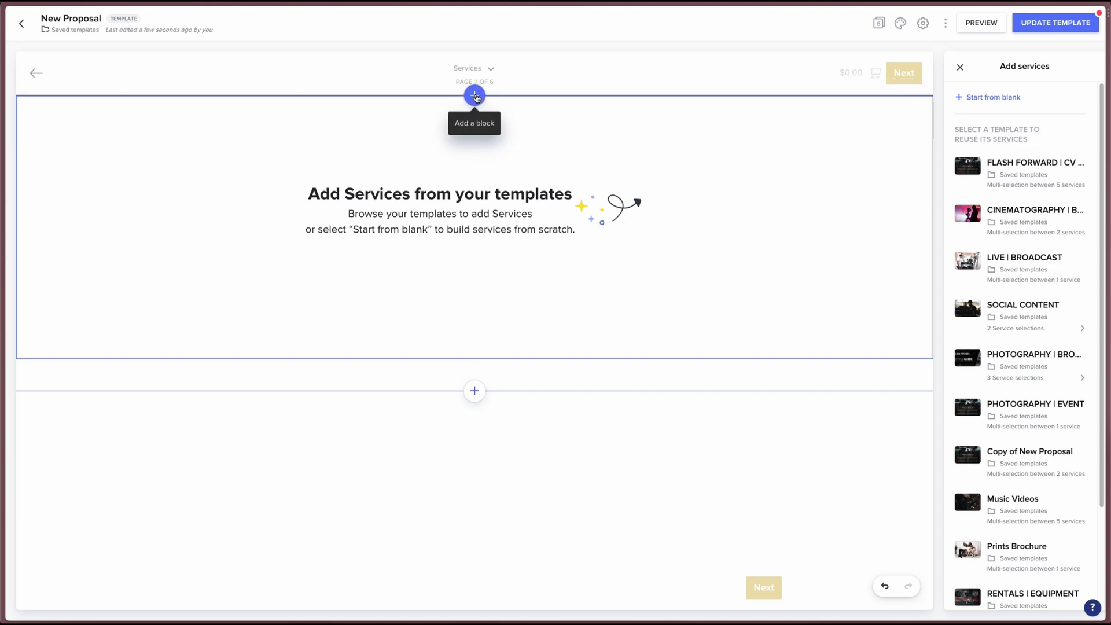
click(982, 101)
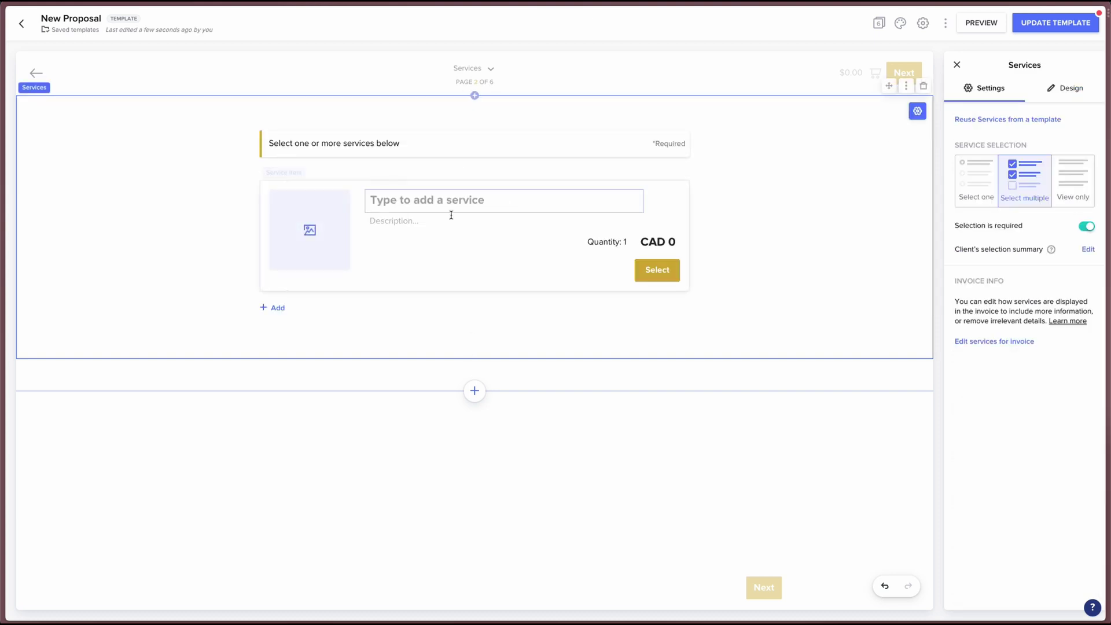
Fill the first item with the saved Starter service and make its description black
click(384, 199)
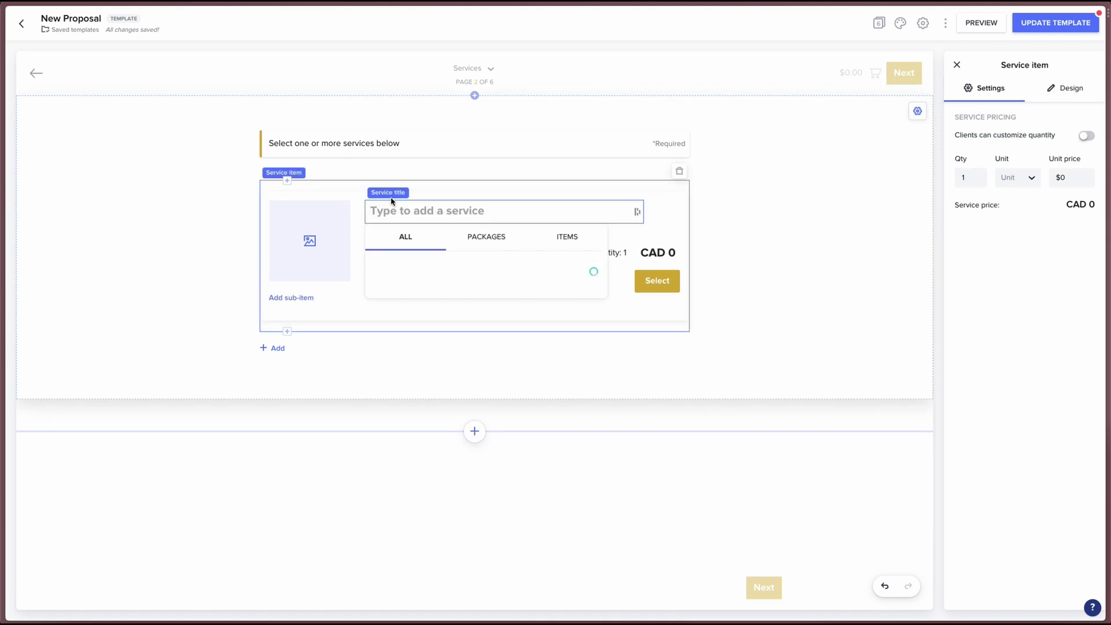
click(461, 297)
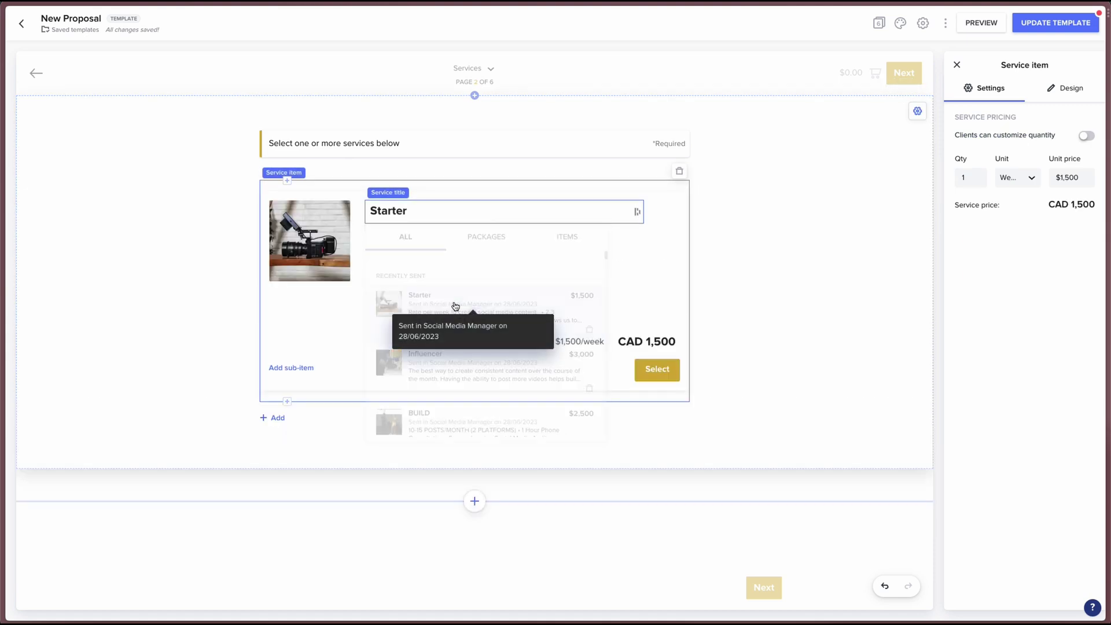
key(ctrl+a)
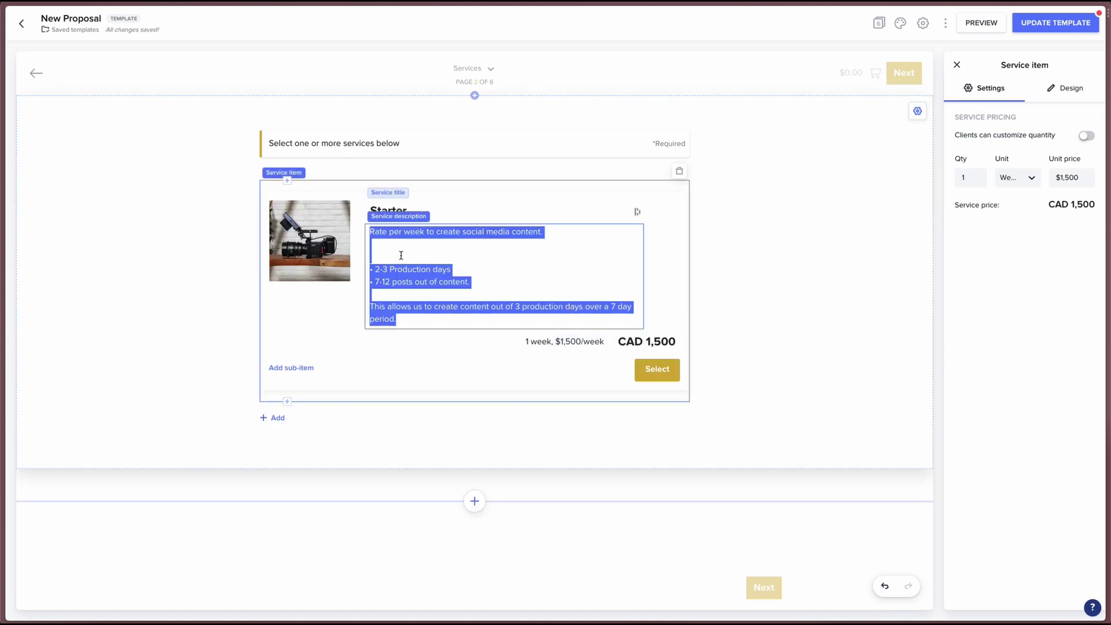
click(418, 341)
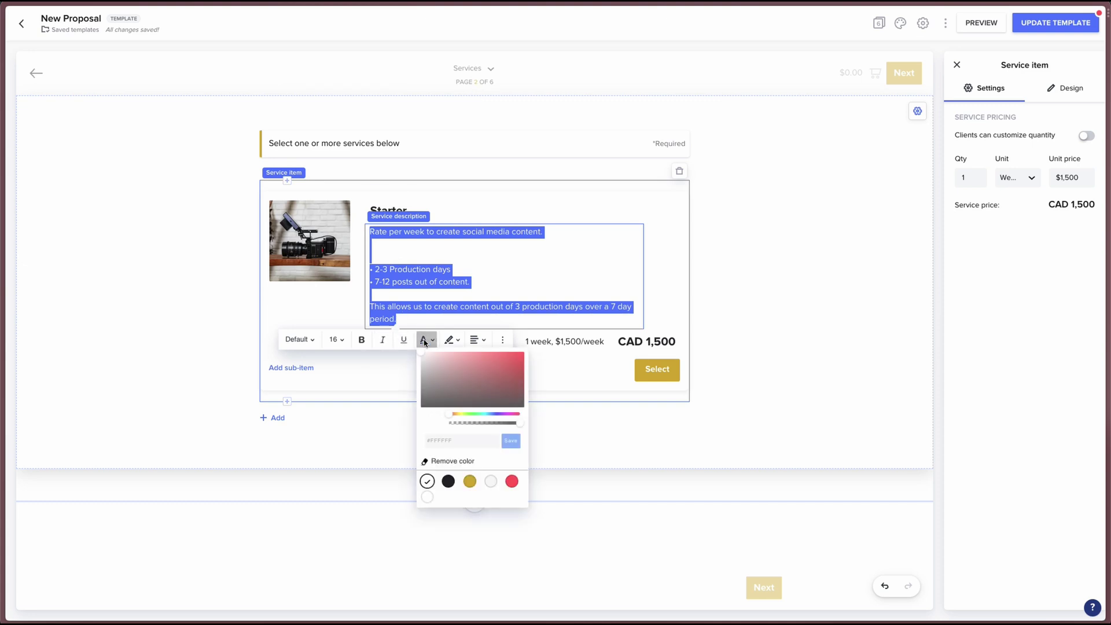
click(446, 481)
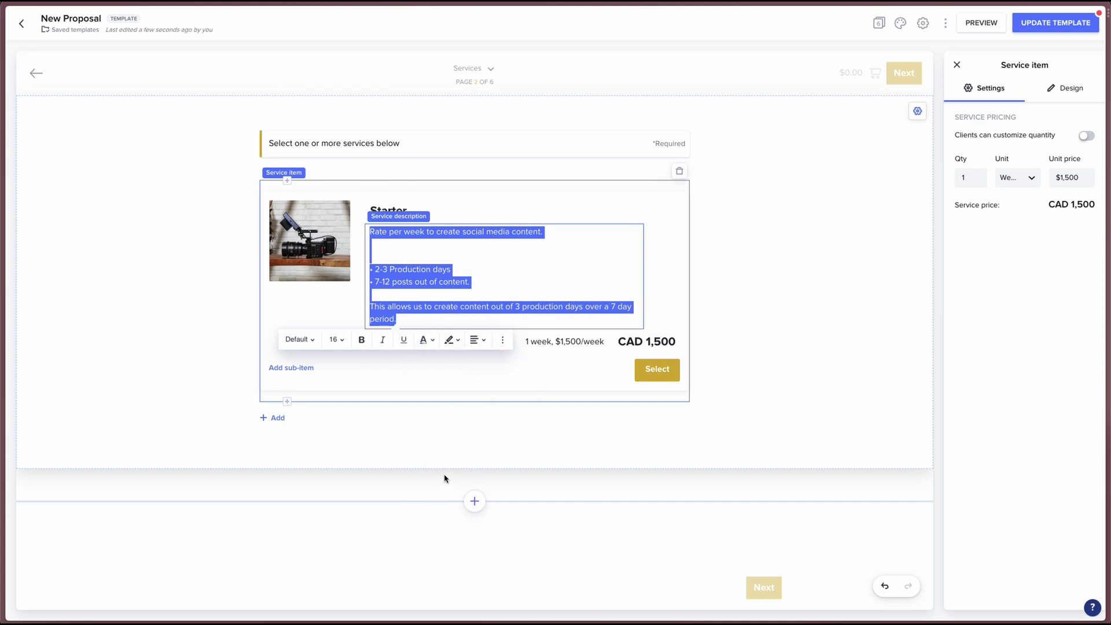
click(844, 256)
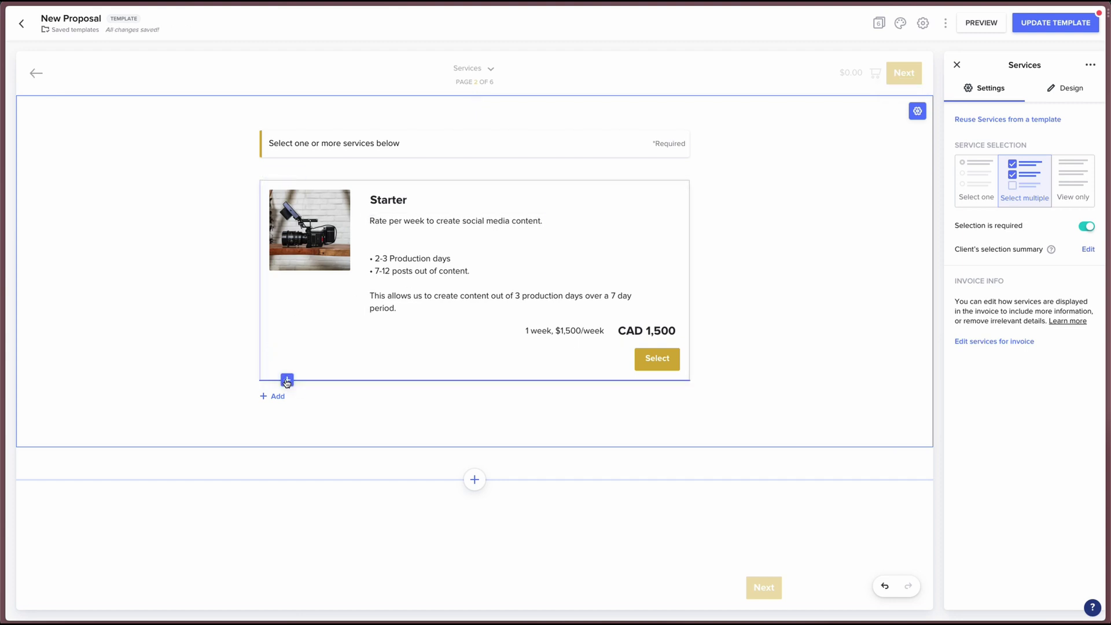
Add a second item with the Influencer service and recolour its description
click(286, 381)
click(227, 432)
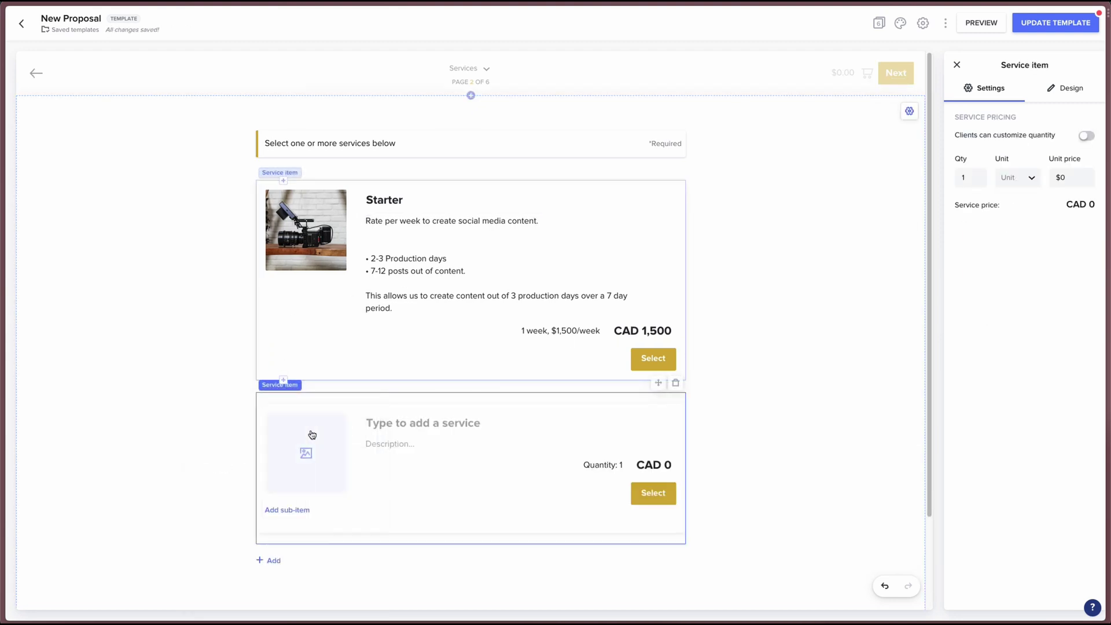
click(463, 424)
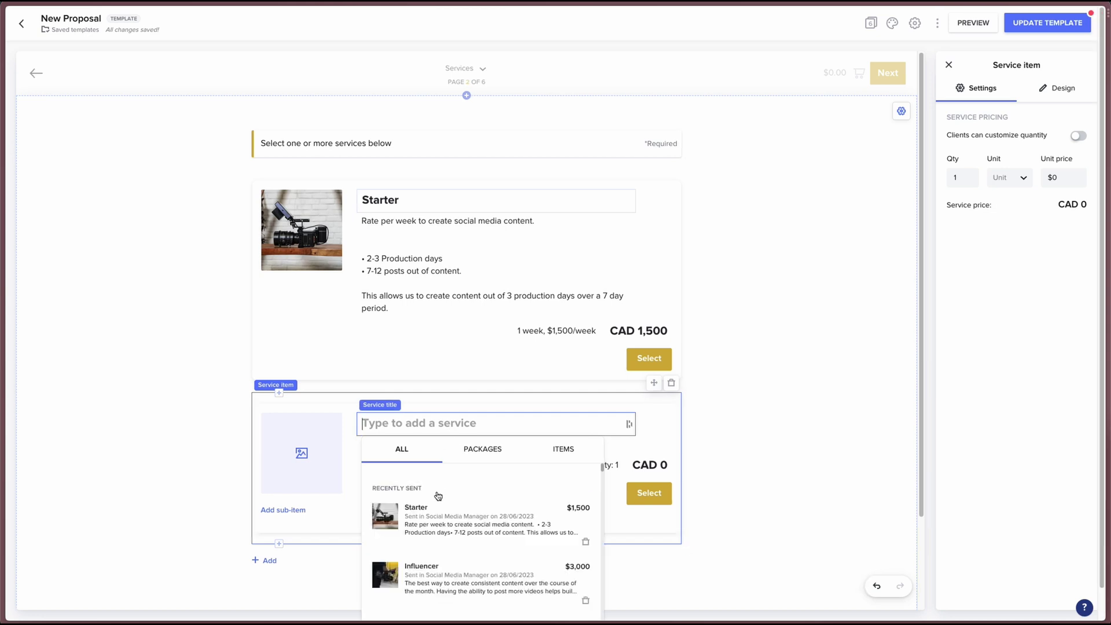
click(444, 571)
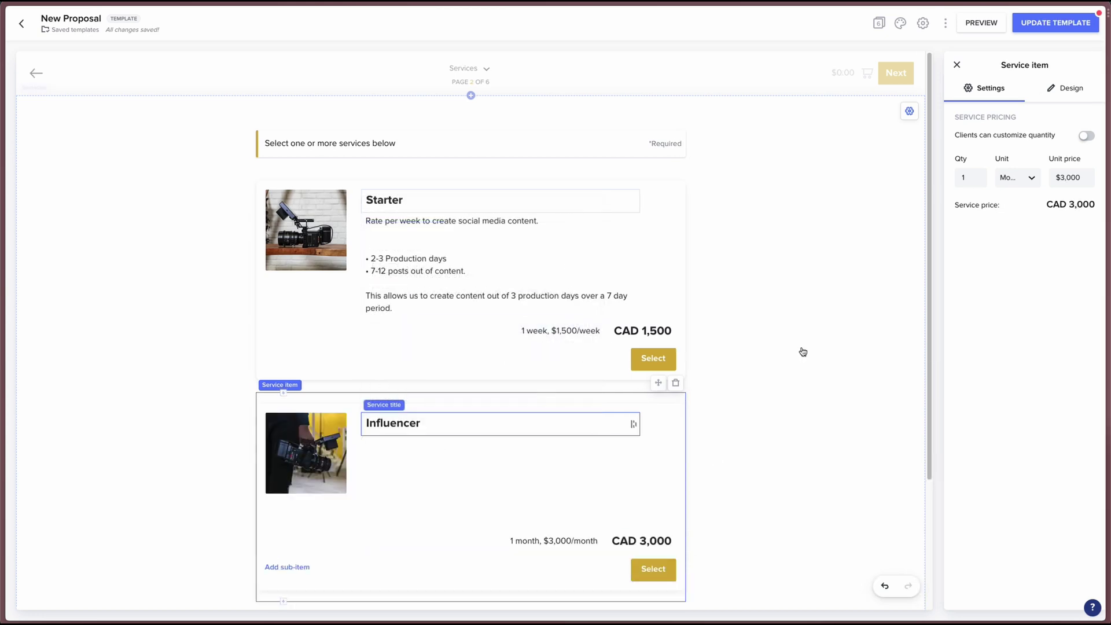
click(401, 513)
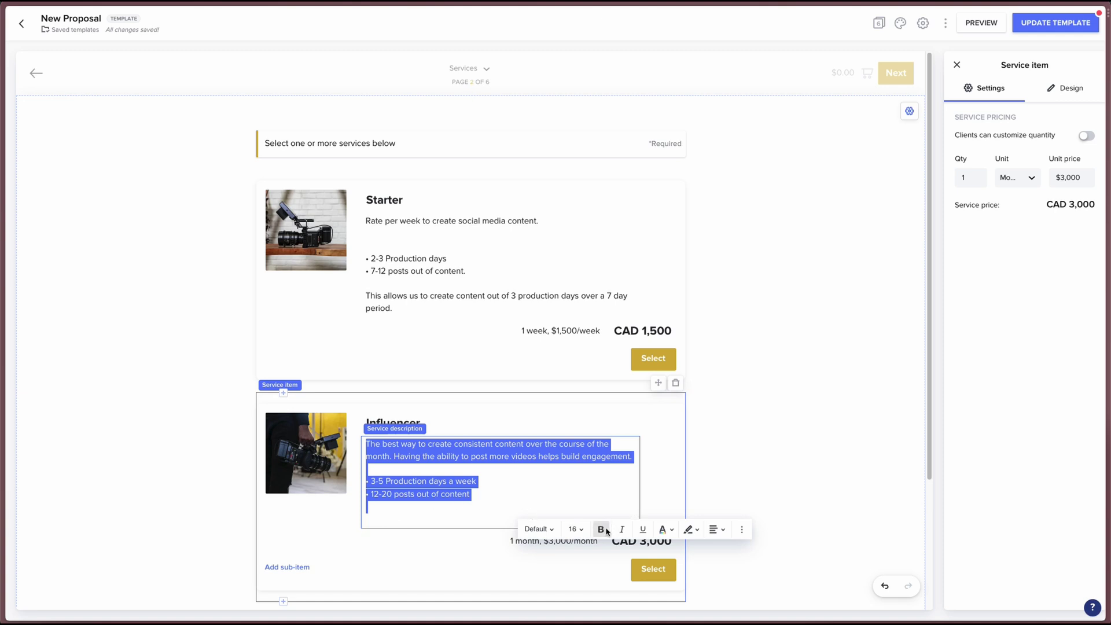
click(667, 531)
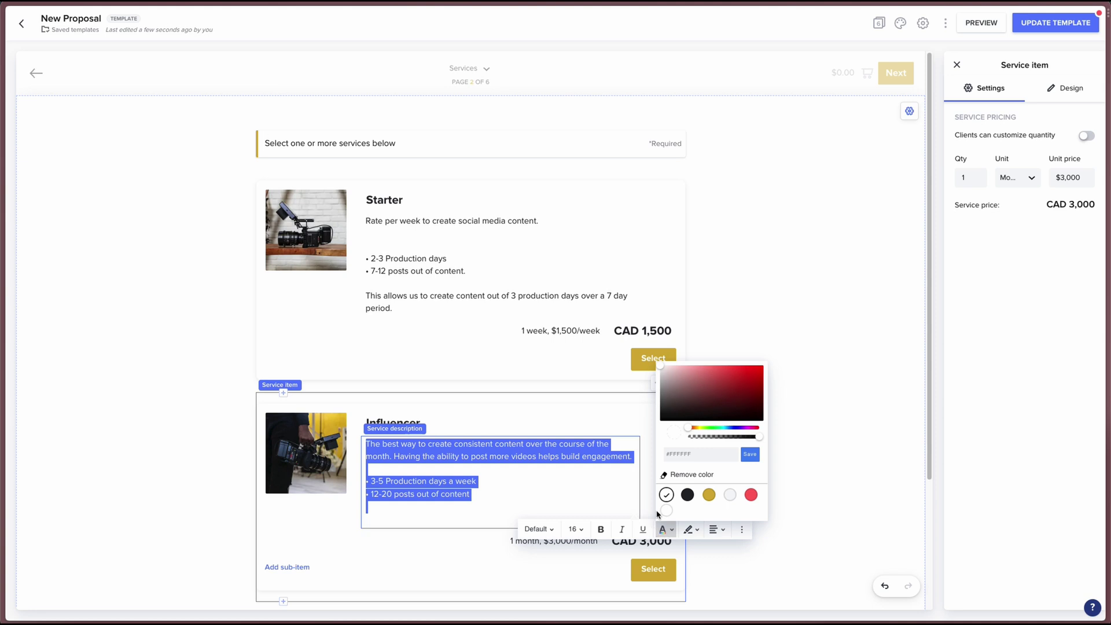
click(687, 494)
click(801, 314)
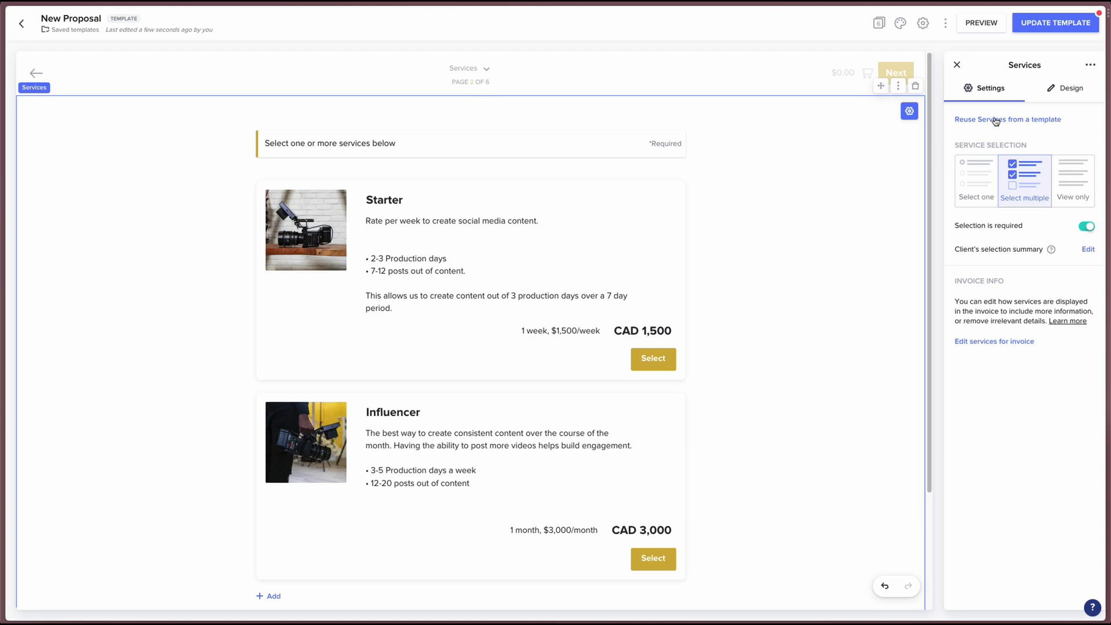
Lay out the Services block in 2 columns
click(1056, 90)
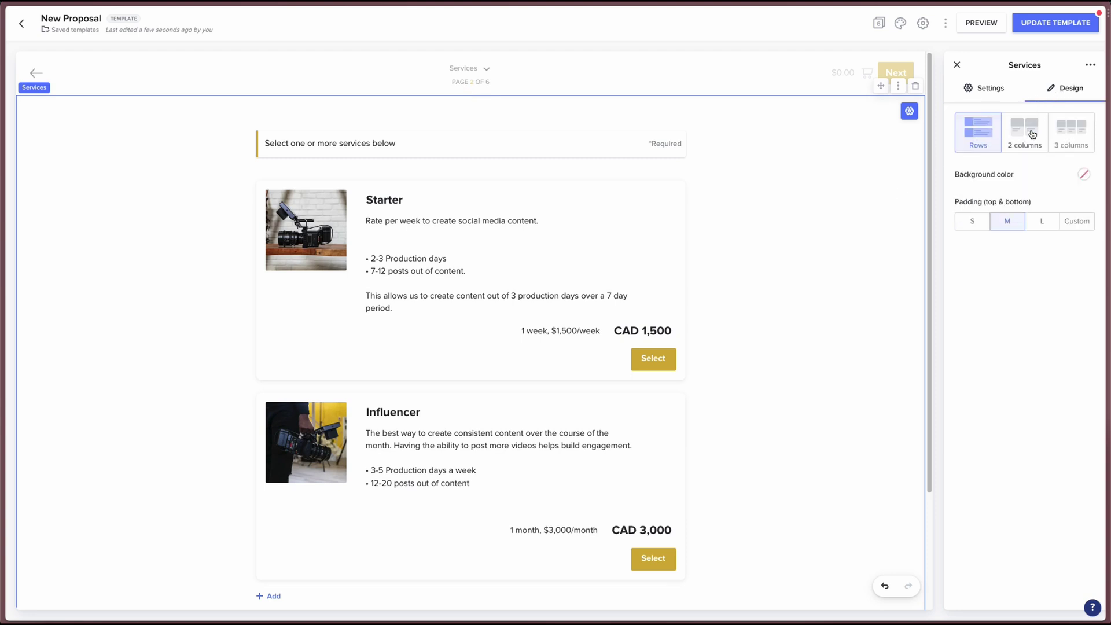
click(1067, 136)
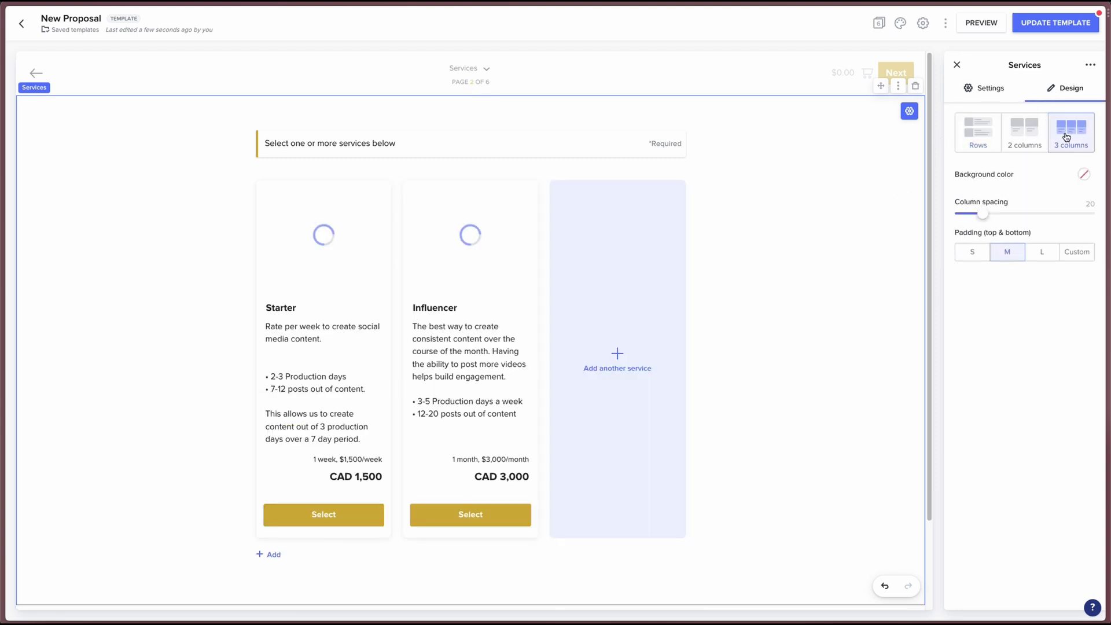
click(1021, 139)
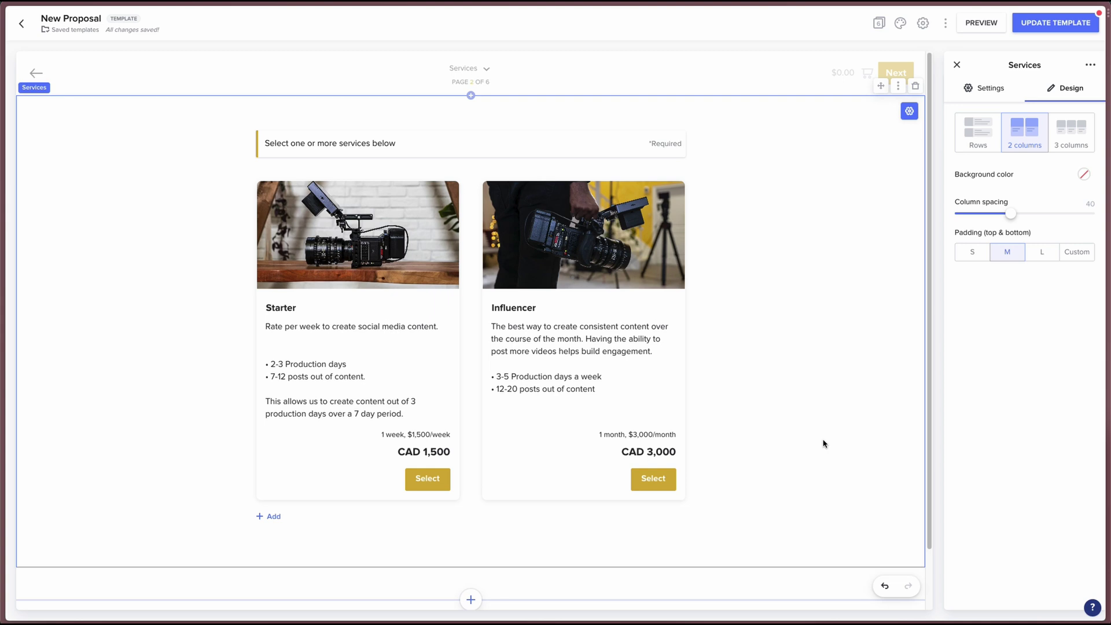
scroll(825, 444, down, 1)
Set the Services block's selection setting to View only
click(982, 92)
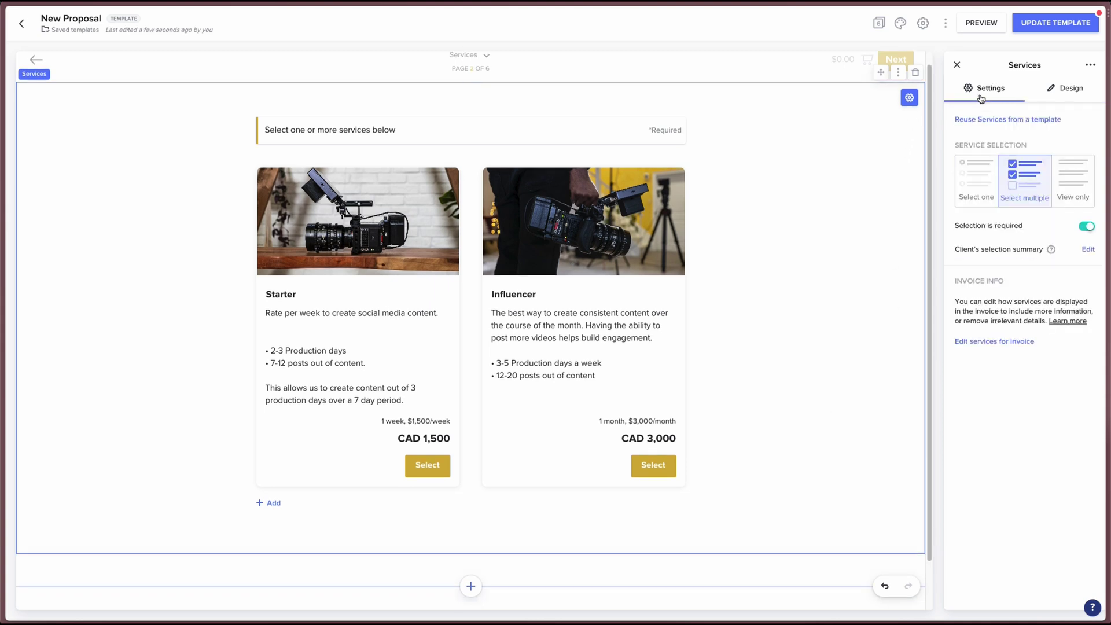
click(448, 187)
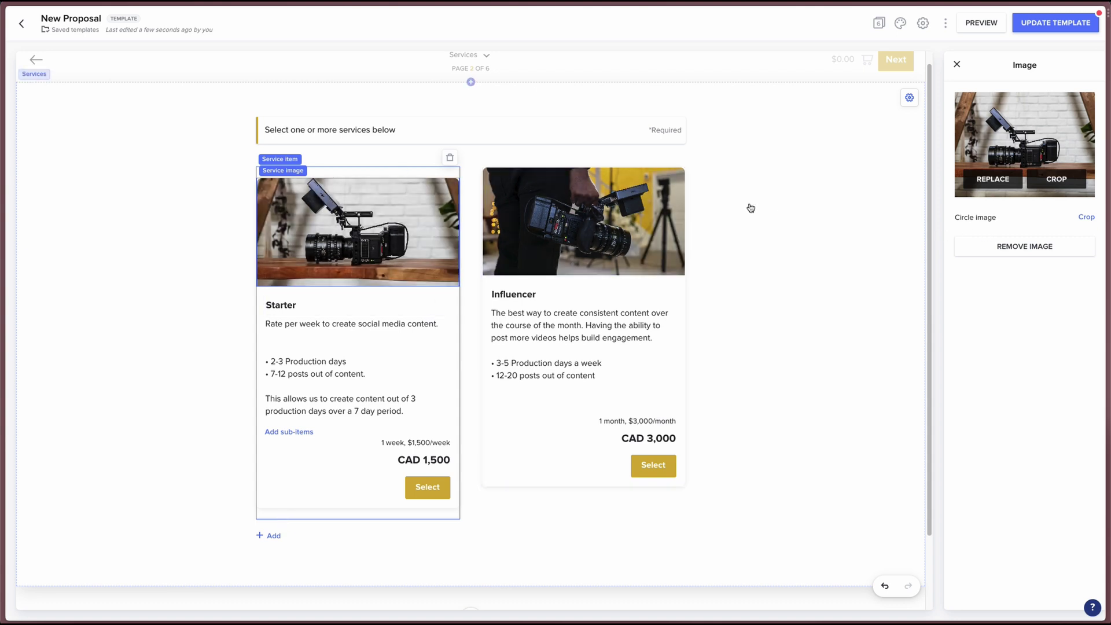
click(717, 214)
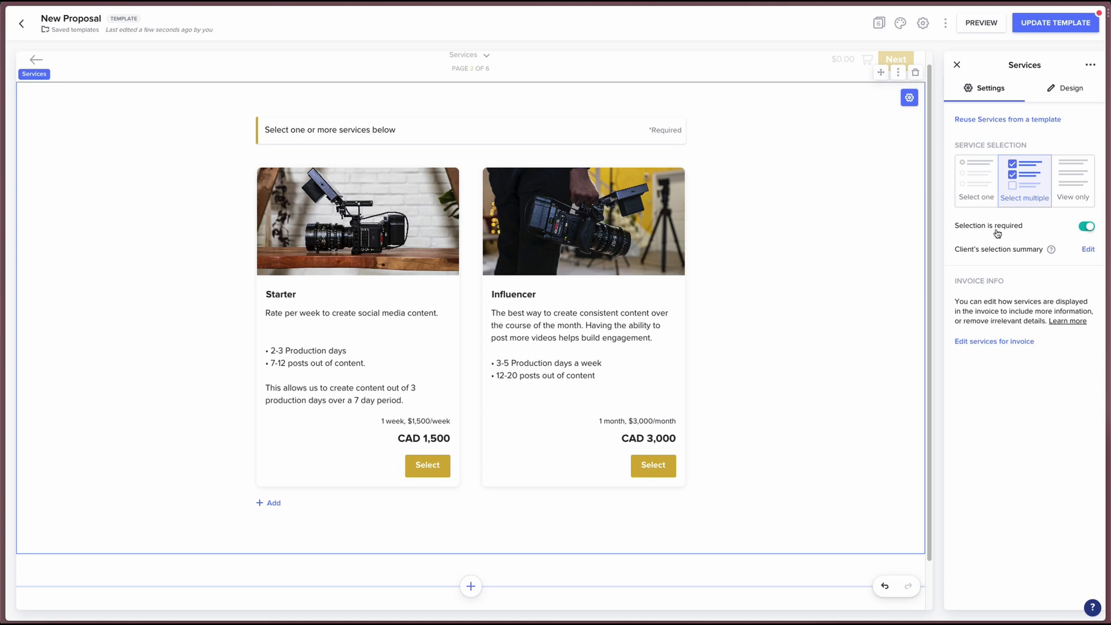
click(1088, 231)
click(1088, 232)
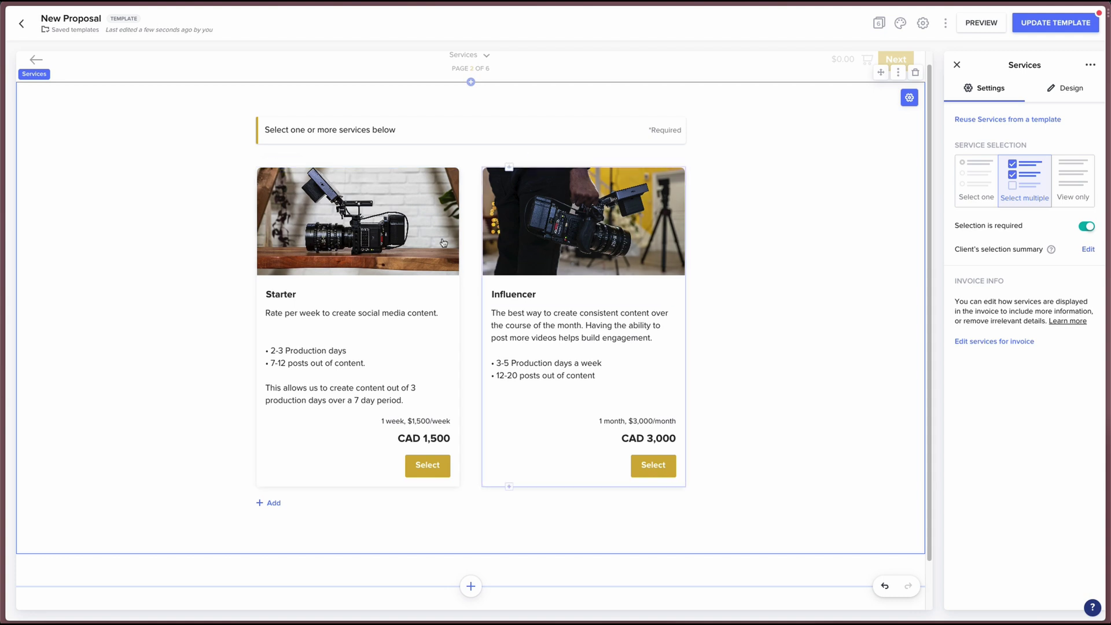
click(1072, 181)
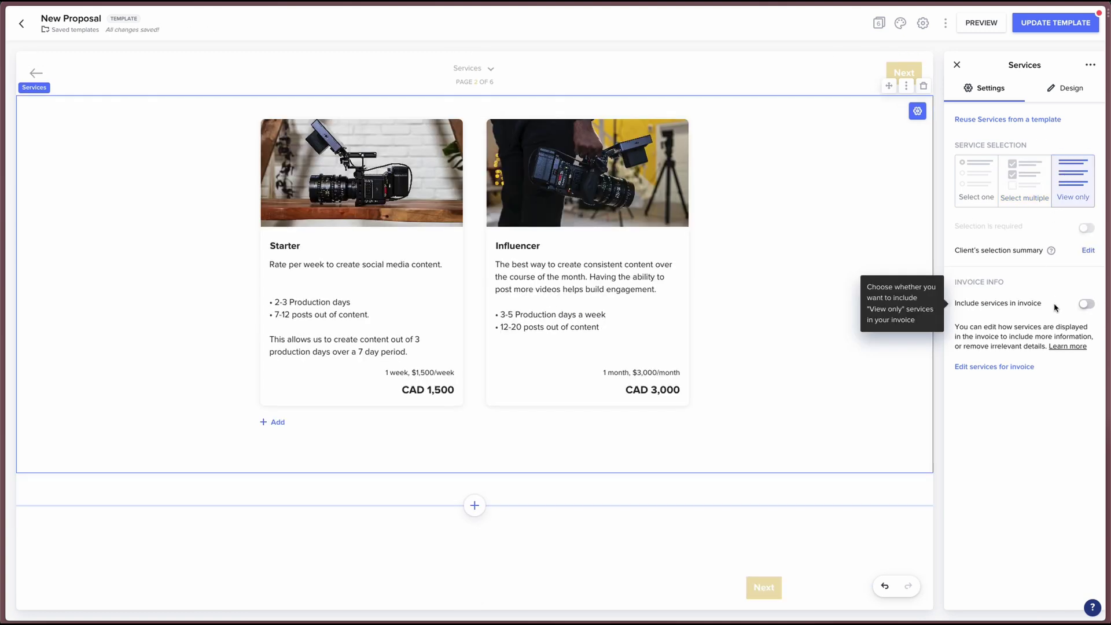
Switch selection to Select one and turn on Selection is required
click(1022, 180)
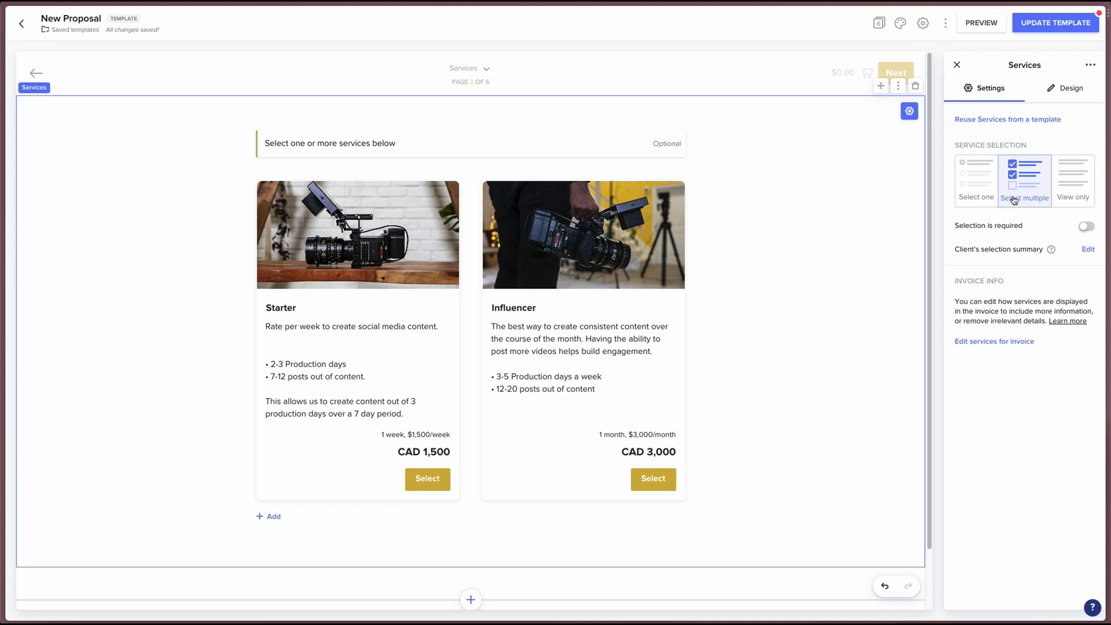
click(979, 184)
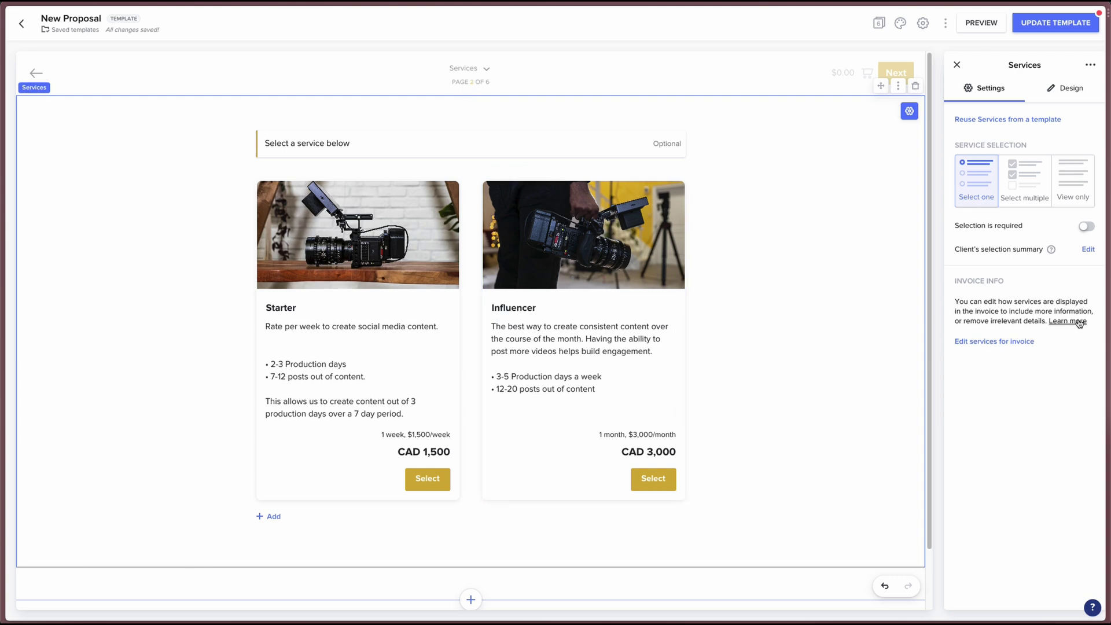
click(1086, 227)
Give the Services block L padding and drag Column spacing to 0
click(1053, 92)
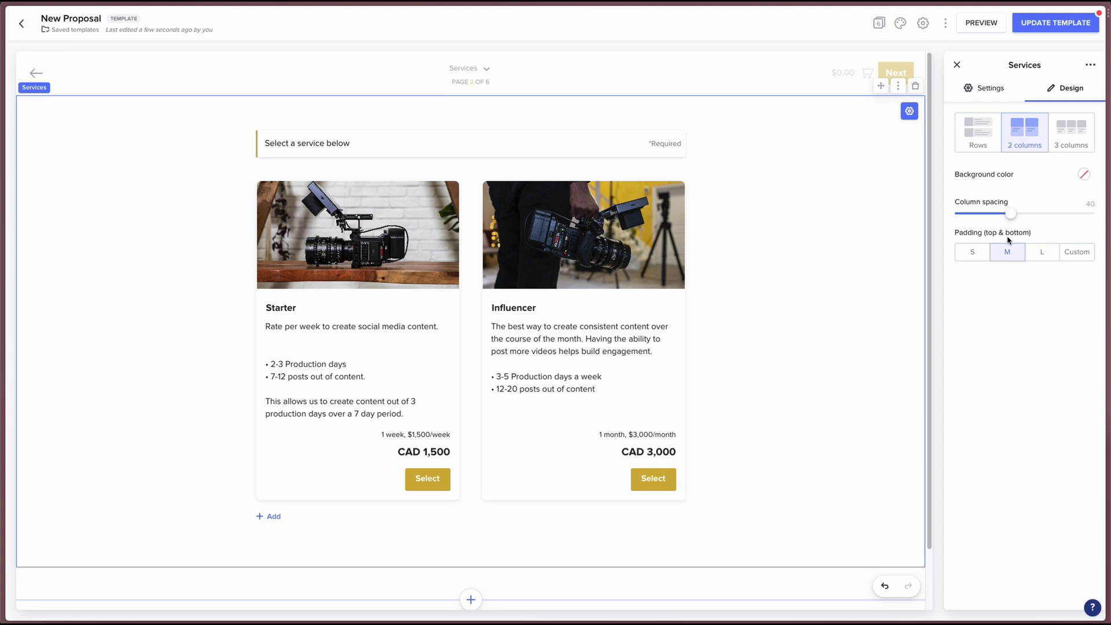
click(978, 253)
click(1008, 253)
click(1041, 253)
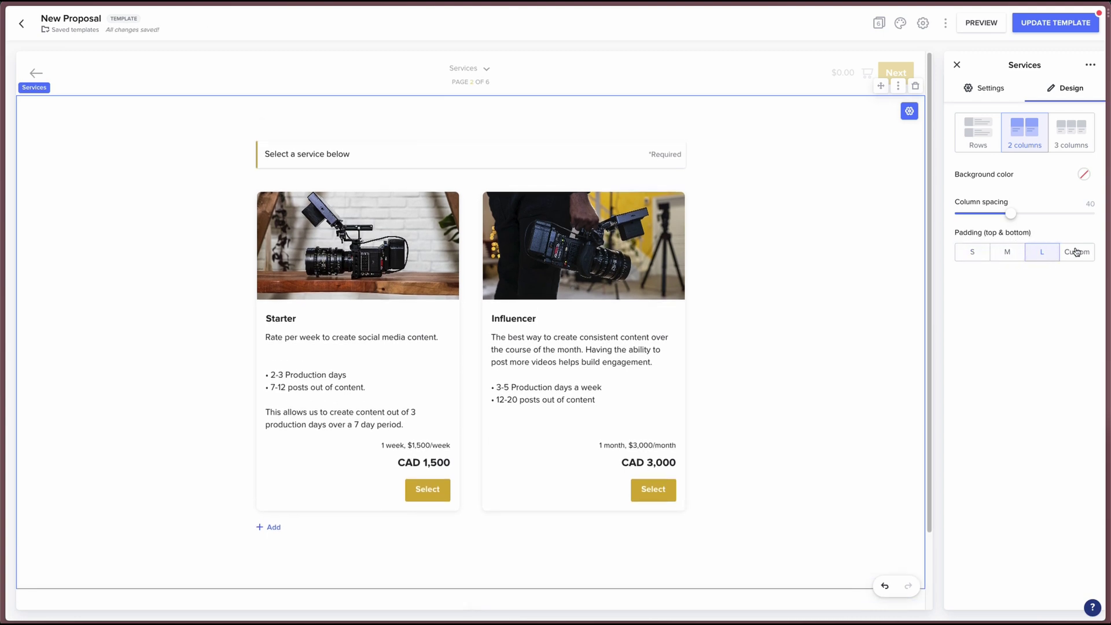
drag(1013, 216, 859, 223)
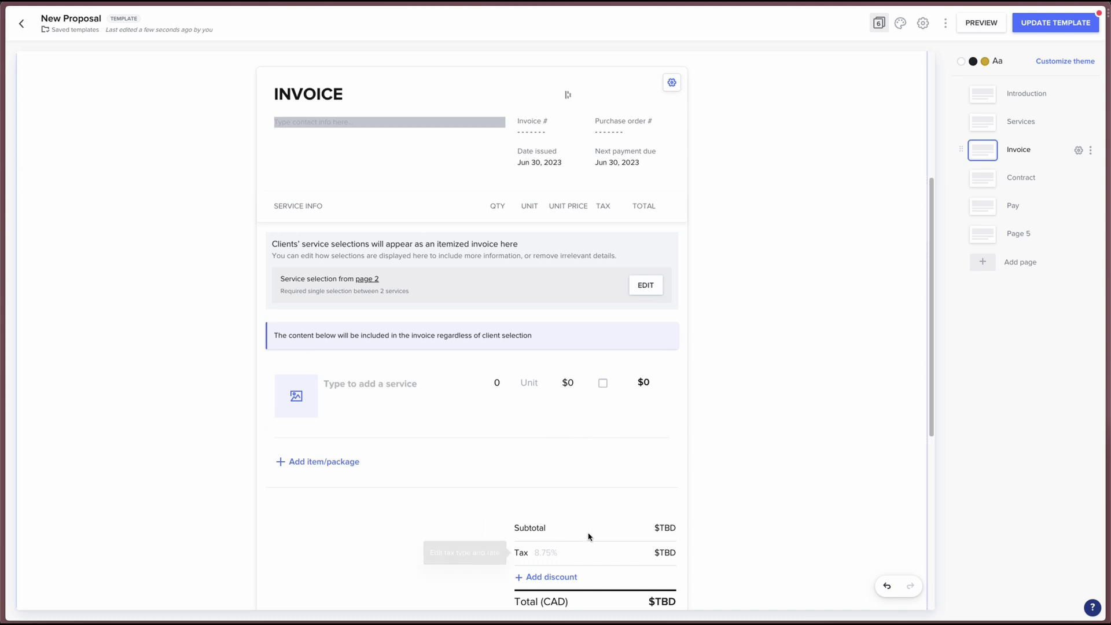
Change the invoice tax rate from 8.75 to 13% and add a 3.5% SVC tax
scroll(632, 486, down, 1)
click(546, 547)
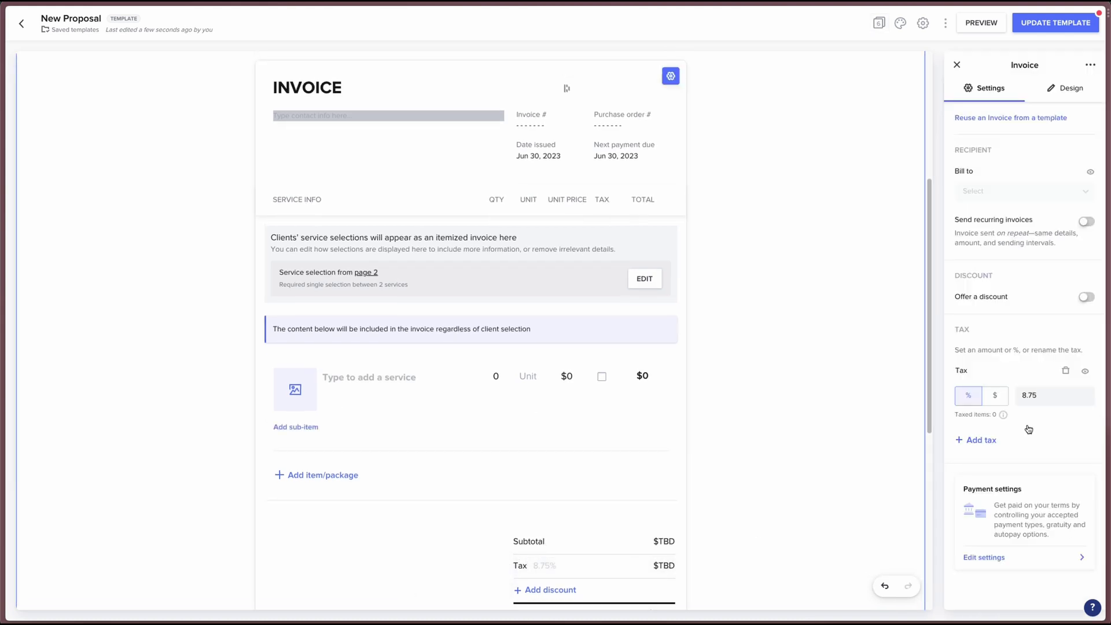
drag(1062, 394, 1009, 394)
text(13)
click(991, 440)
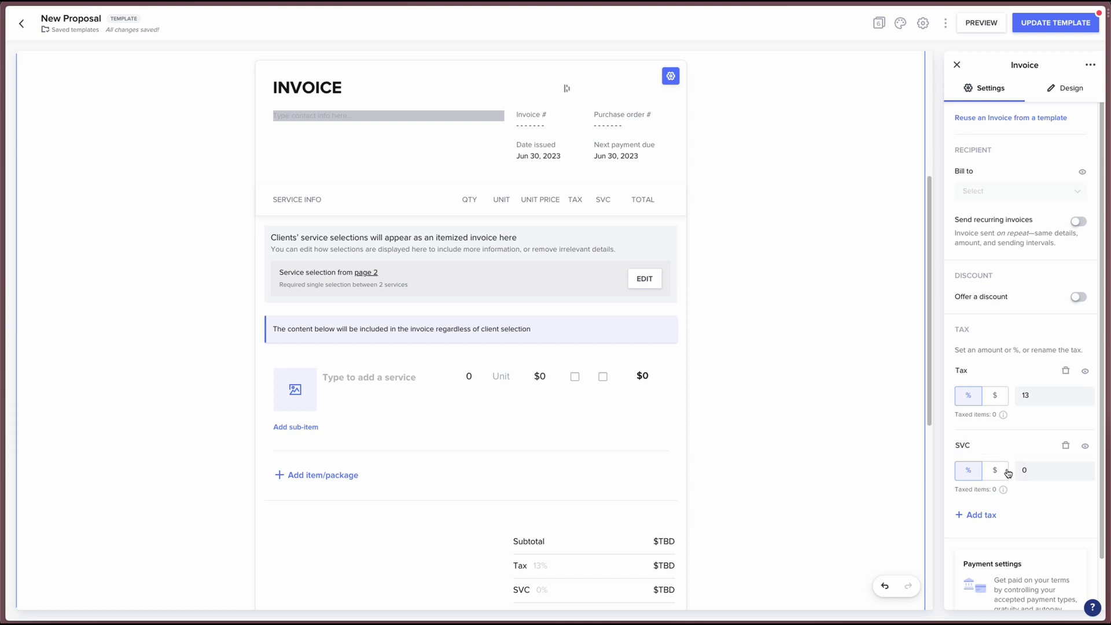
click(1034, 469)
Turn on a 10% discount and recurring invoices for the invoice
scroll(321, 467, down, 1)
scroll(376, 497, down, 1)
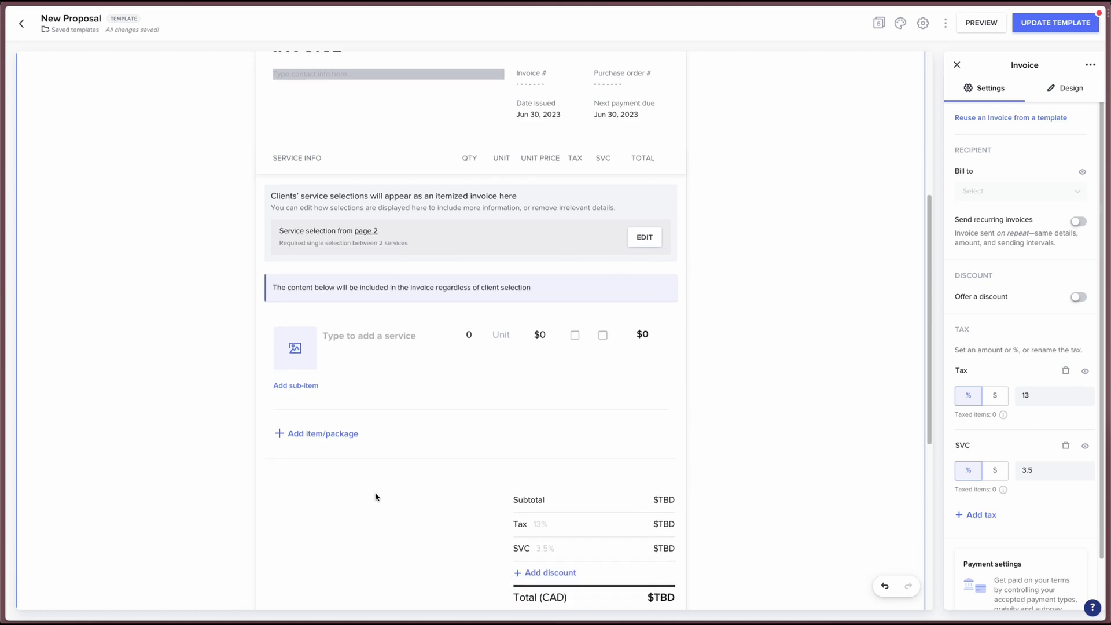
scroll(1040, 518, down, 2)
scroll(1040, 518, up, 2)
click(1078, 299)
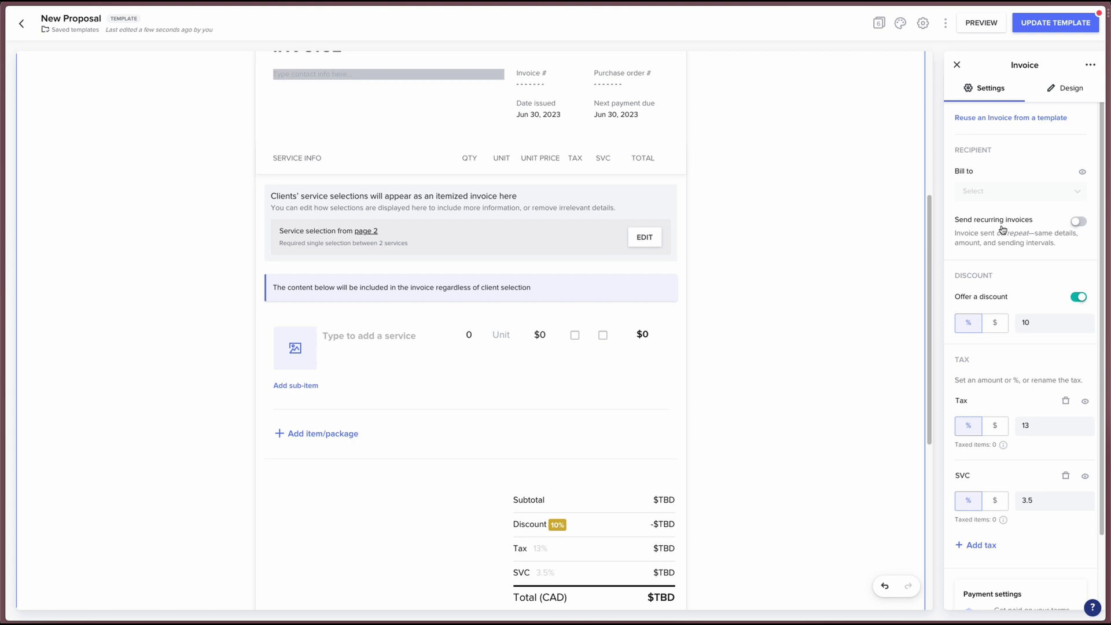
click(1077, 221)
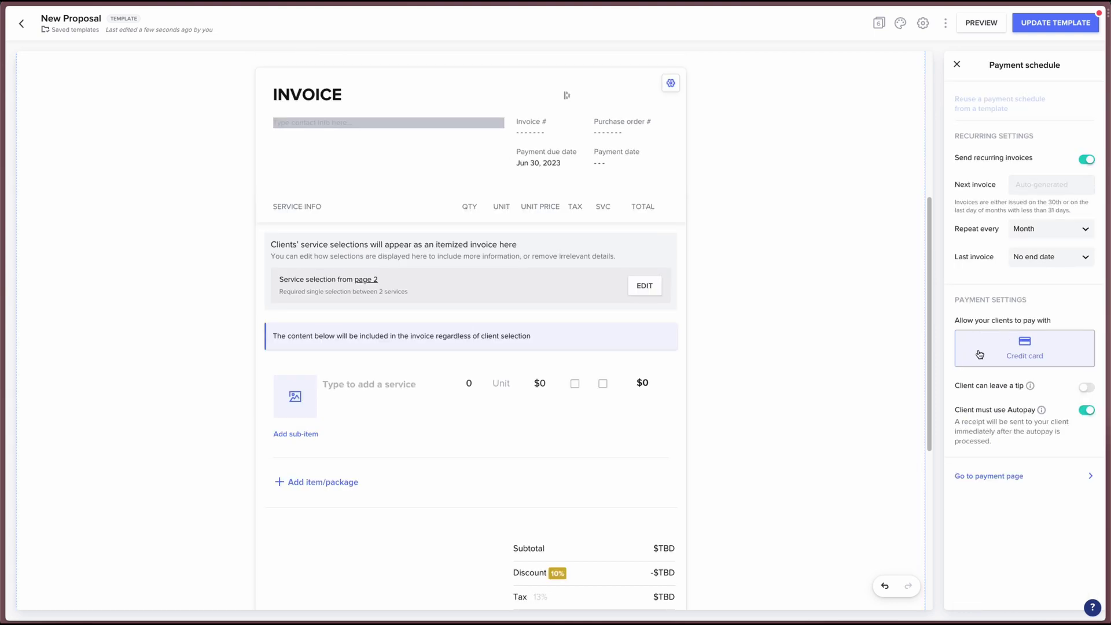
Keep recurring invoices monthly, end them after 20 invoices, and go to the payment page
click(1061, 230)
click(1062, 232)
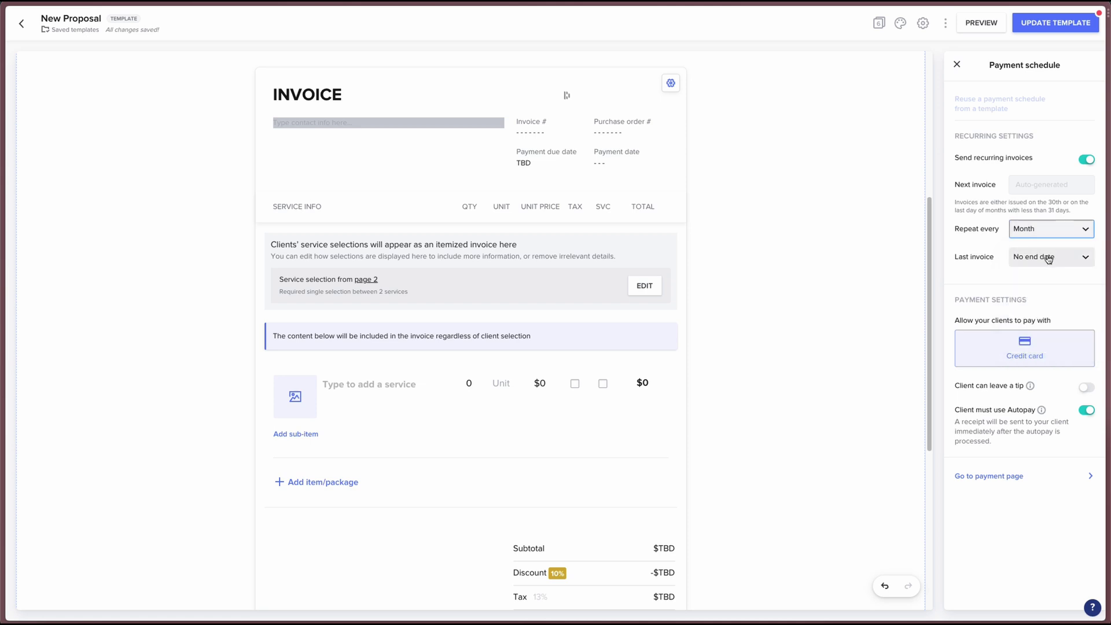
click(1059, 259)
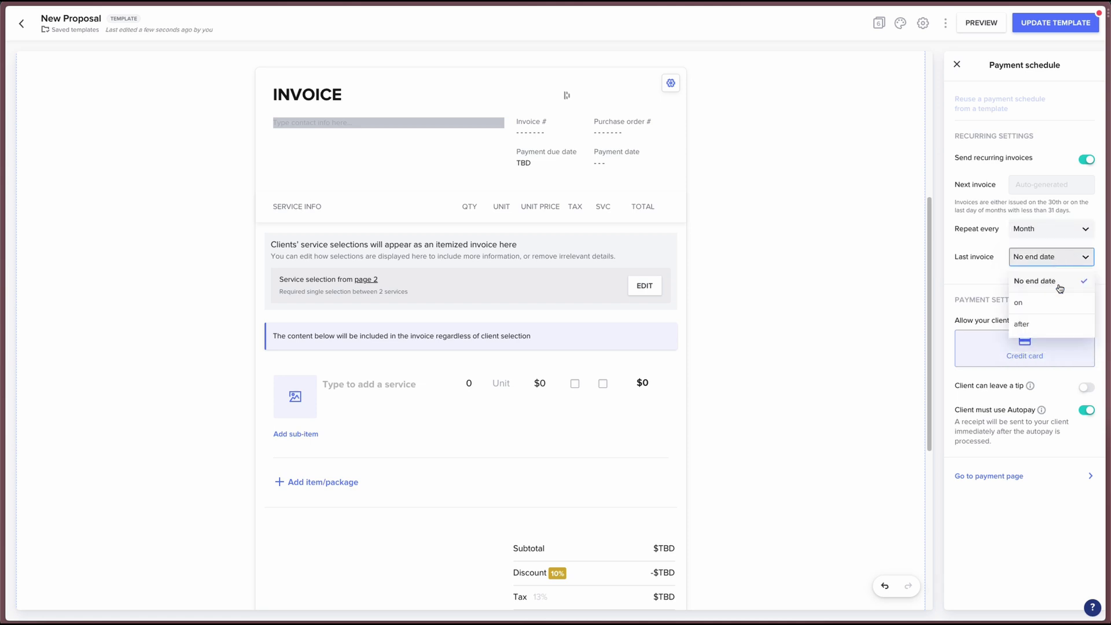
click(1044, 328)
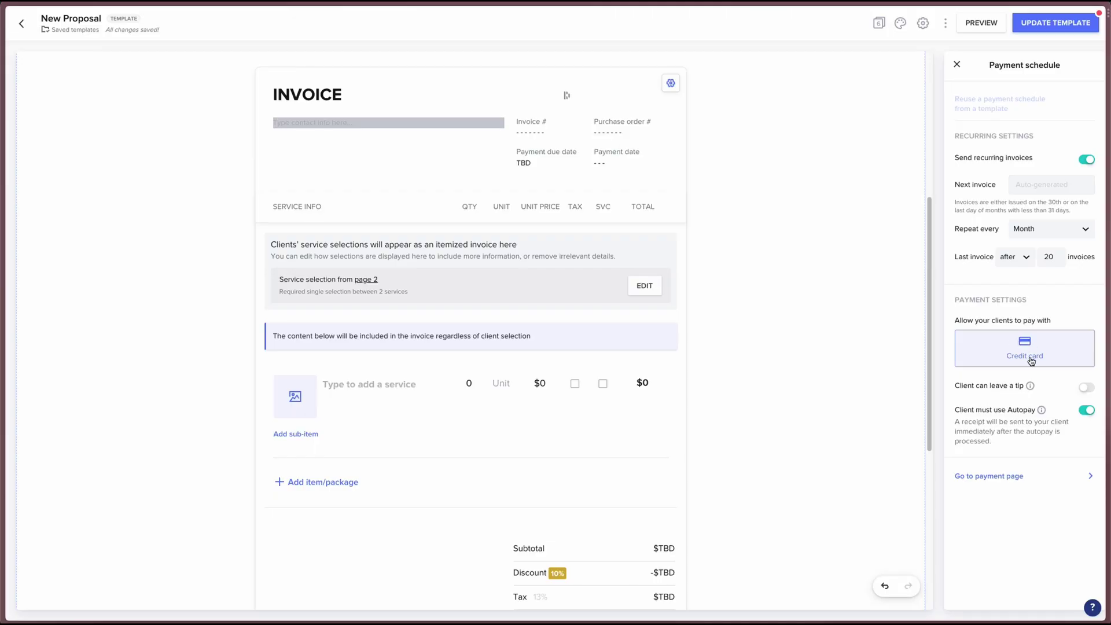
click(1023, 477)
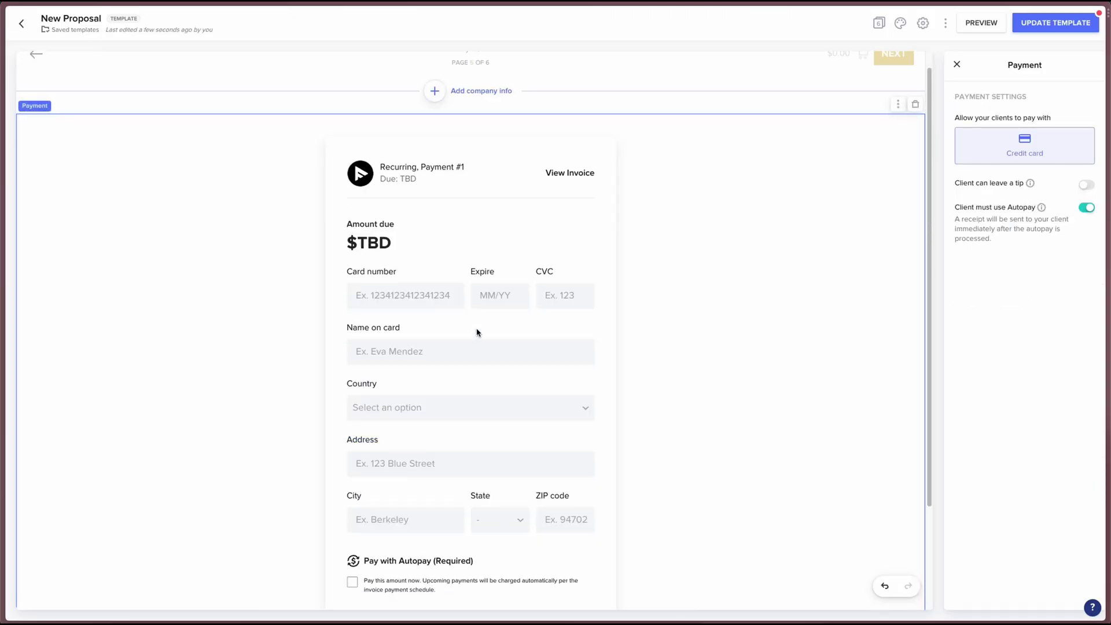
Scroll through the payment page form to review the required Autopay settings
scroll(372, 294, down, 1)
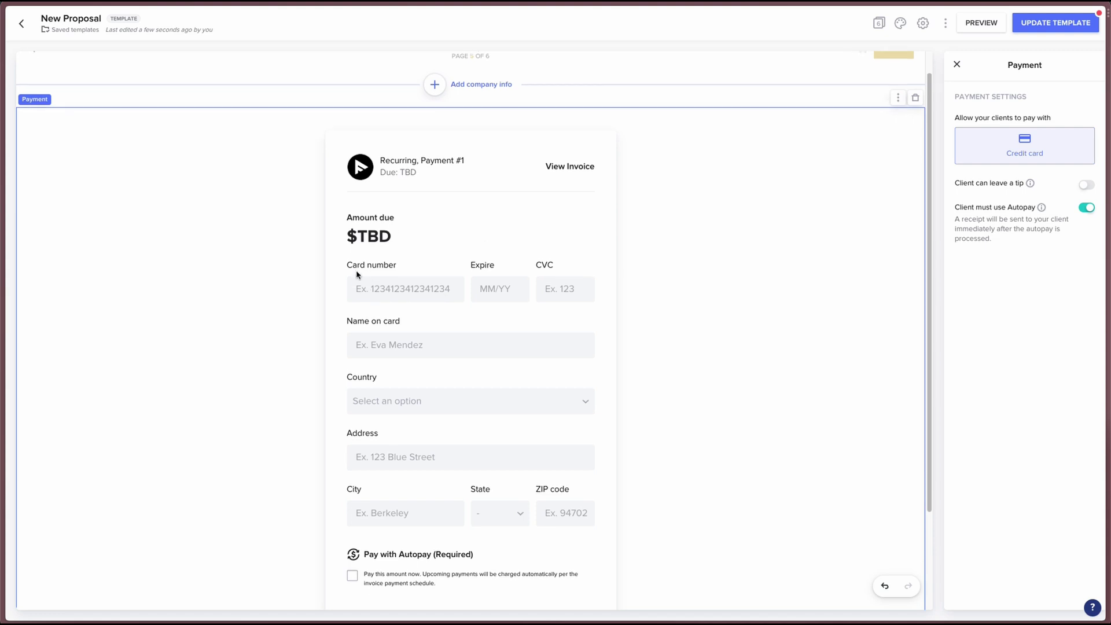
scroll(376, 347, down, 1)
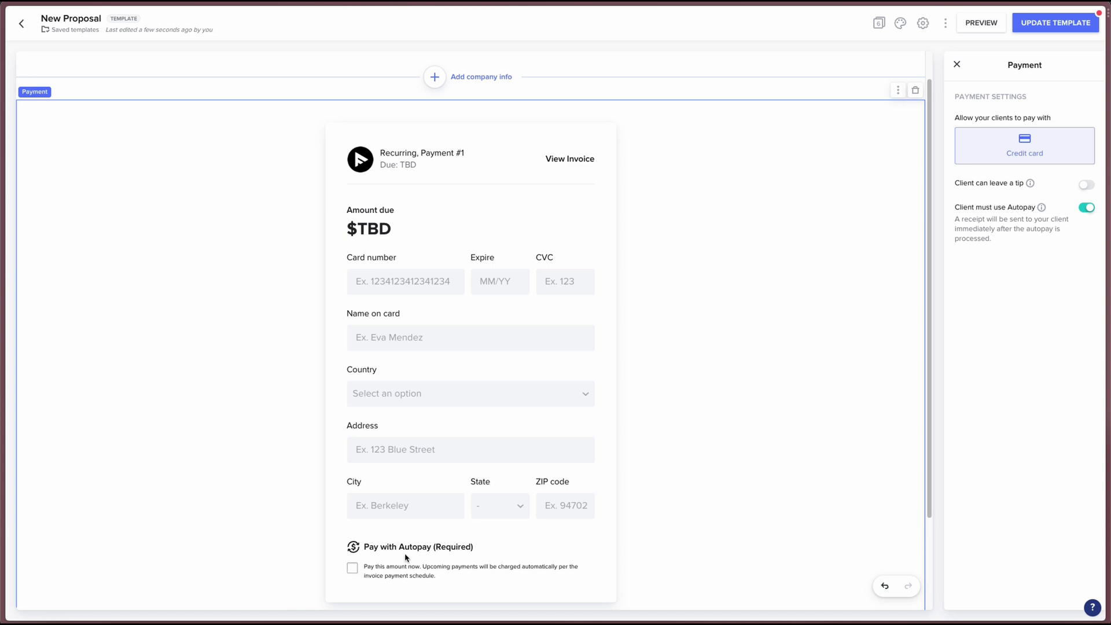
scroll(541, 508, down, 3)
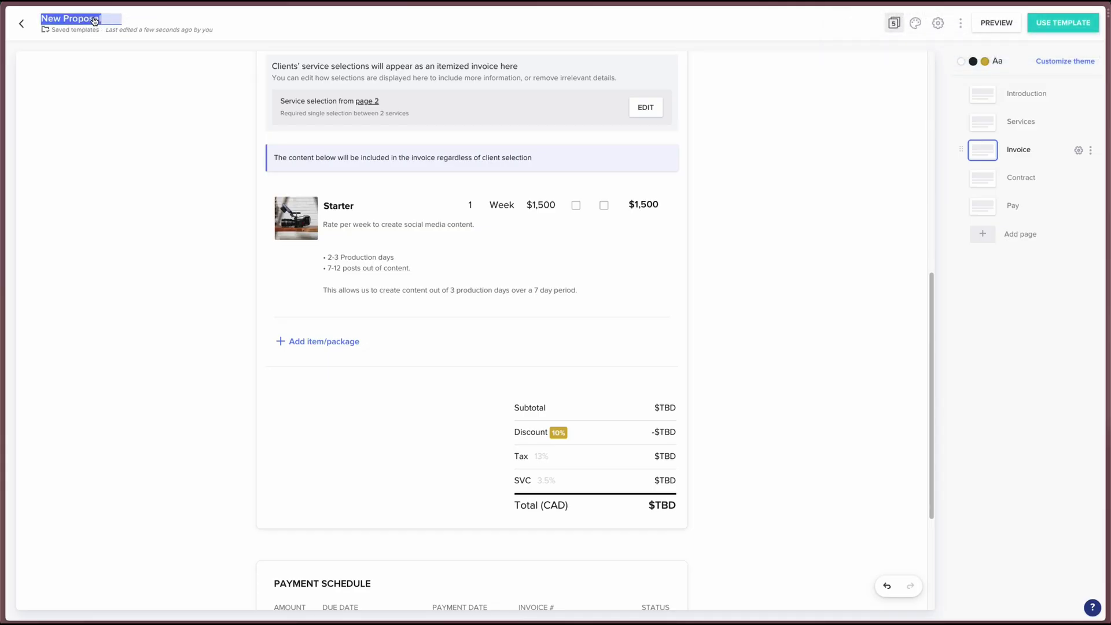
Rename the New Proposal template title to 'Test'
text(Test)
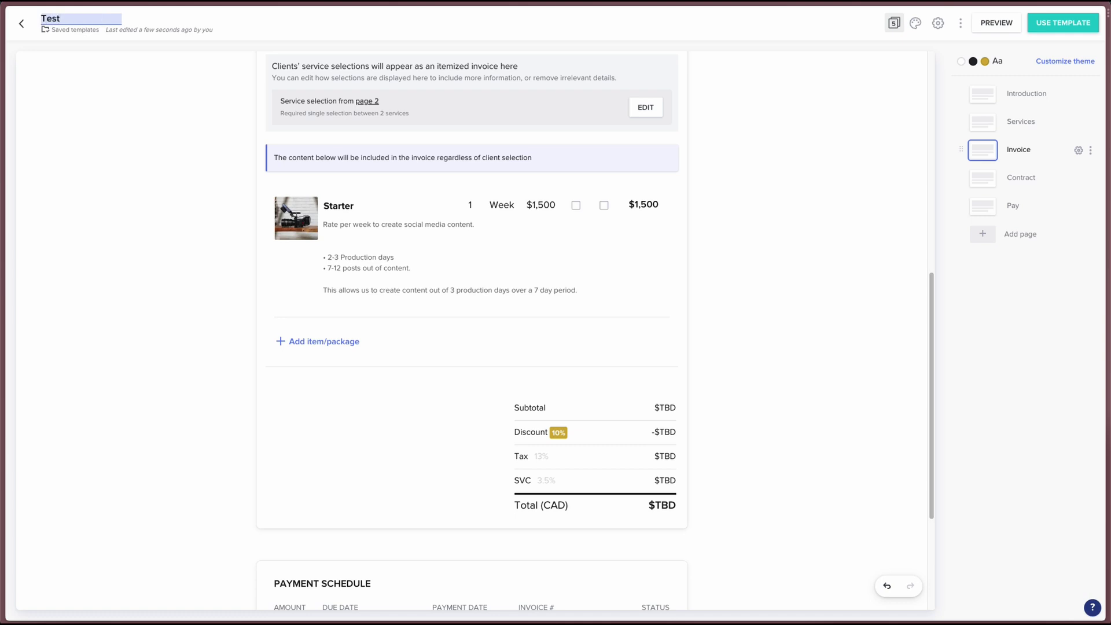